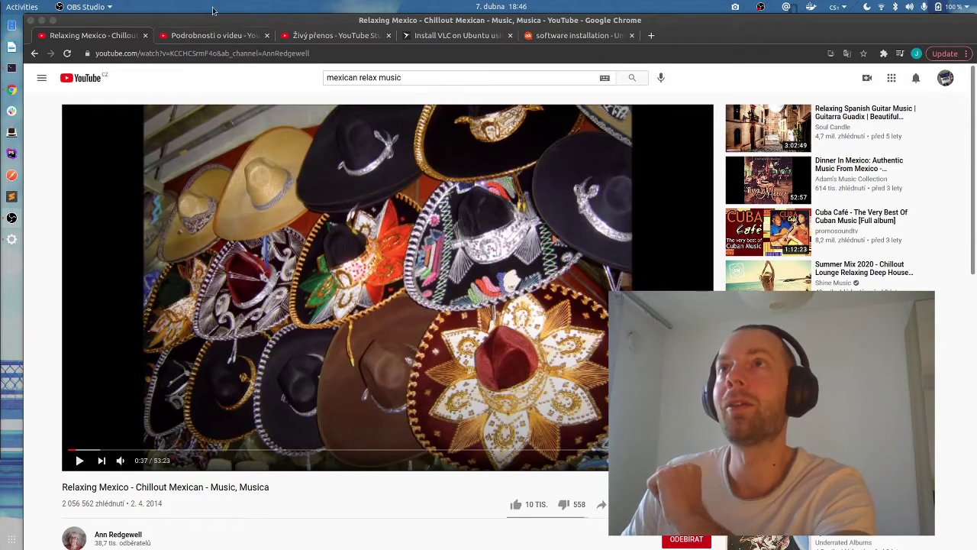
Cycle through the desktop workspaces and stop on the one with the terminal window.
key(alt+Tab)
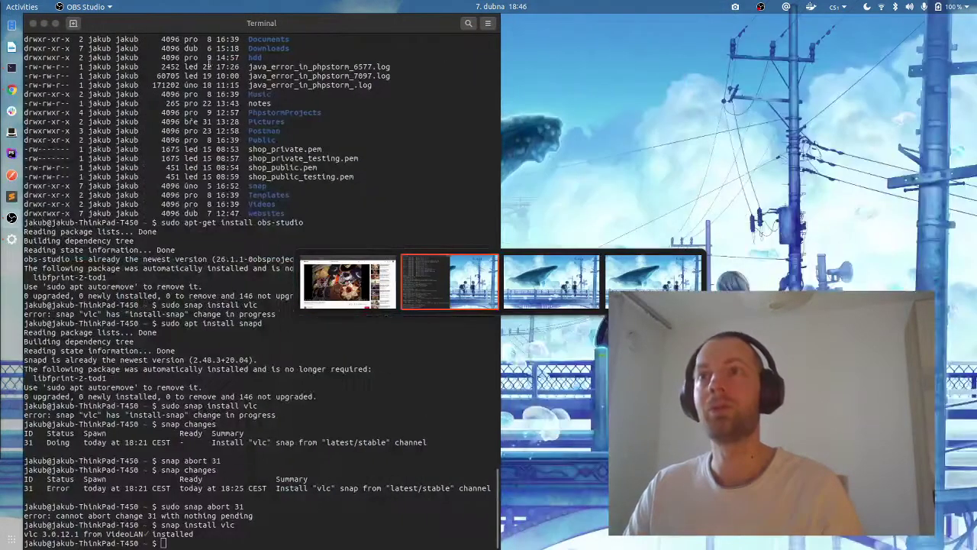
key(alt+Tab)
key(alt+shift+Tab)
key(alt+shift+Tab)
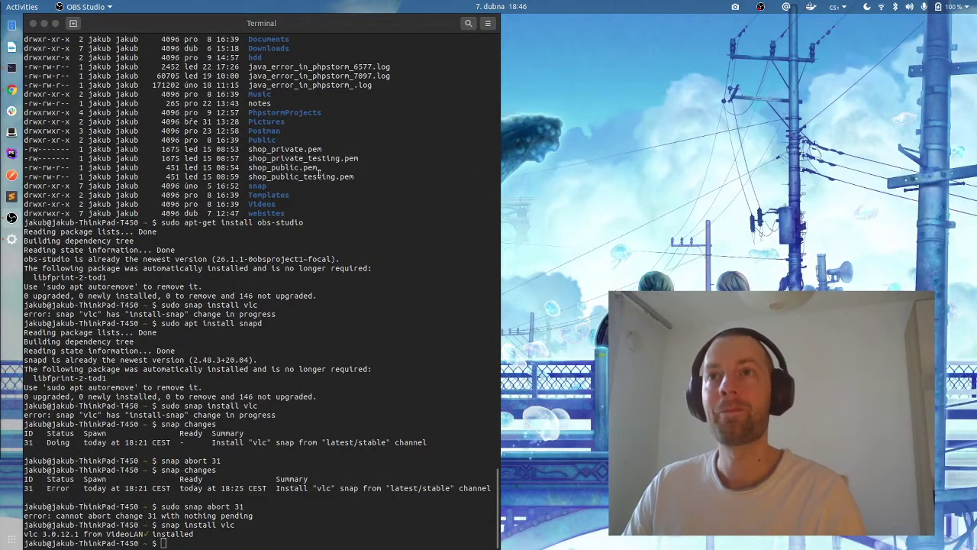
key(alt+Tab)
key(alt+Tab)
key(alt+shift+Tab)
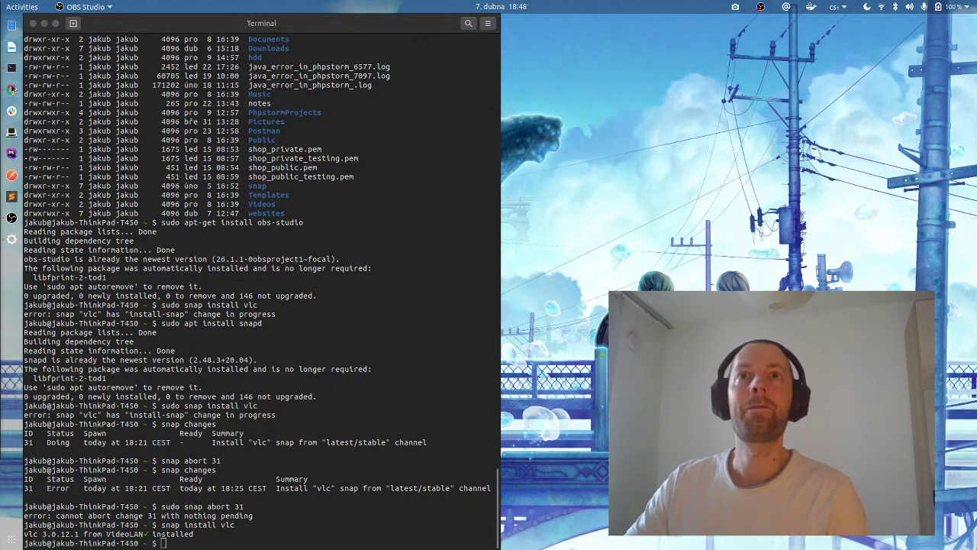
Switch to Chrome and view the "20 months working as a Fullstack software developer" video full screen from about 01:25.
click(12, 90)
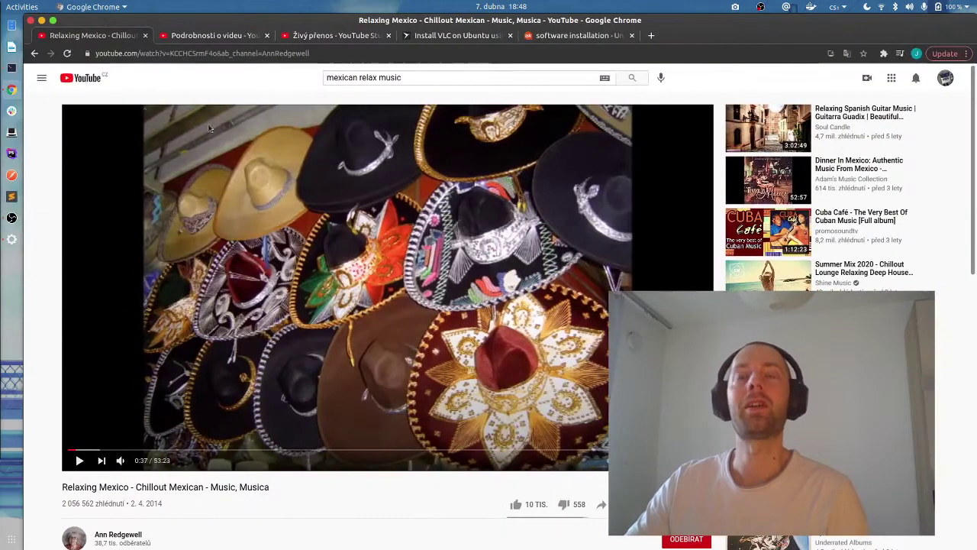
click(315, 35)
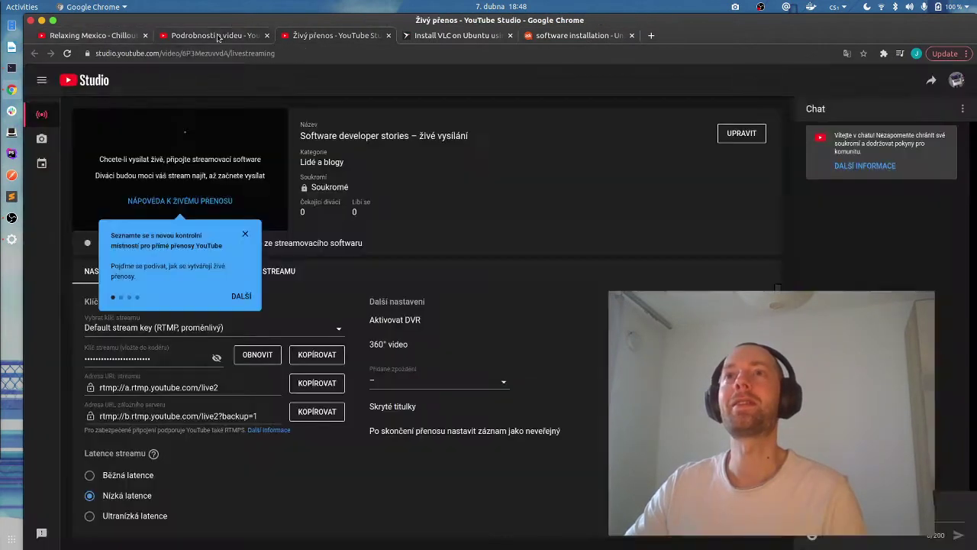
click(217, 35)
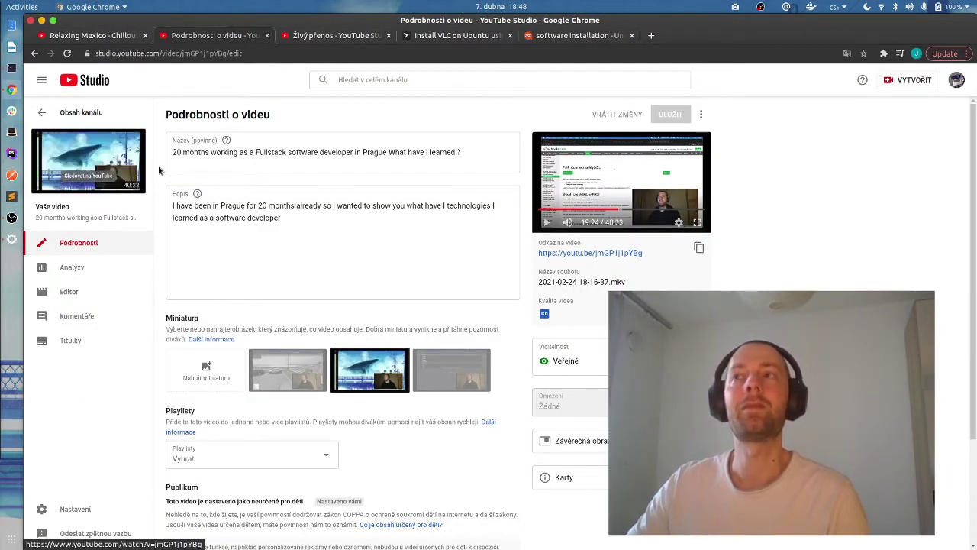
click(695, 223)
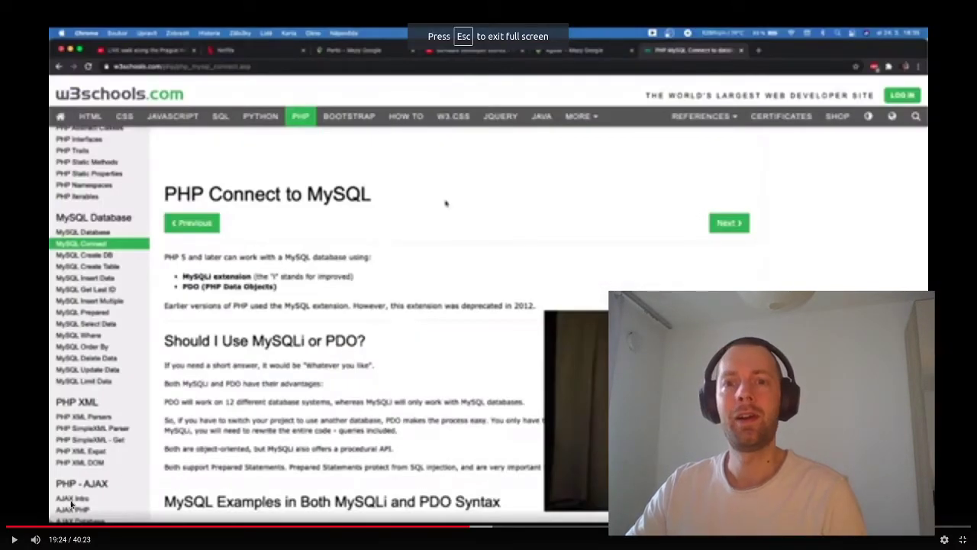
click(38, 526)
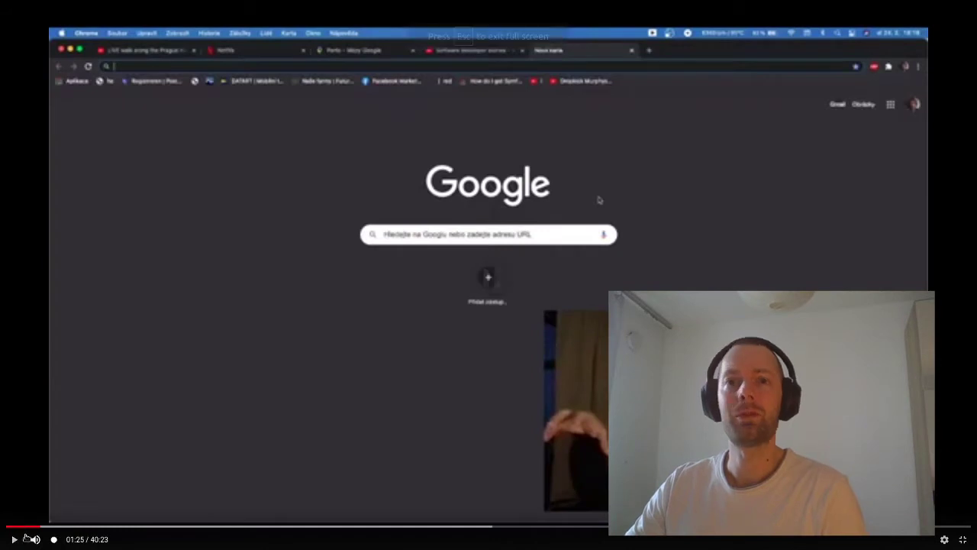
click(12, 539)
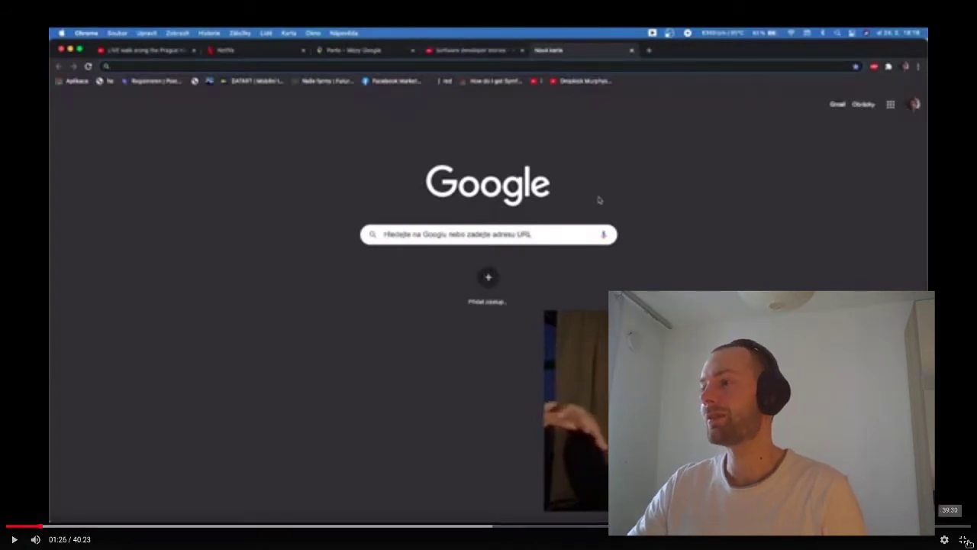
key(Escape)
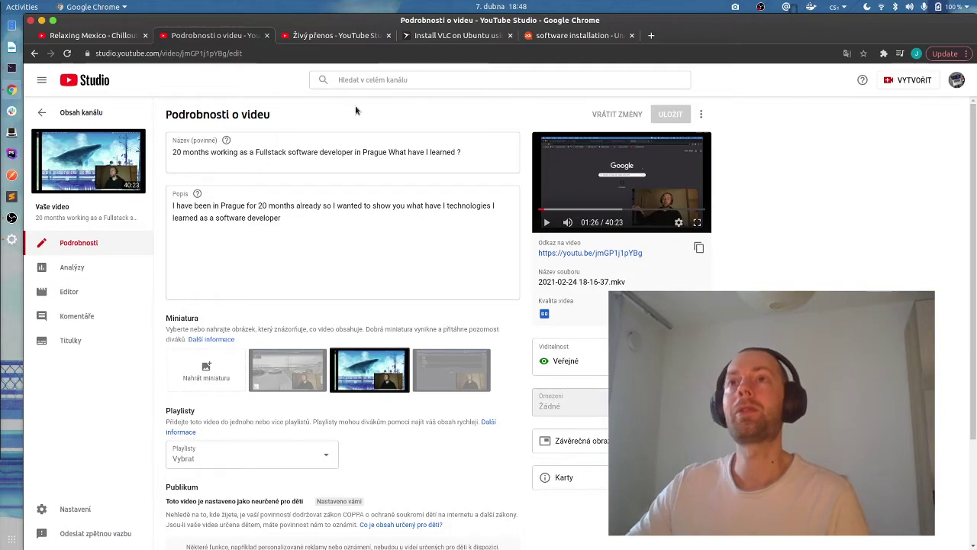
Restore the maximized Chrome window to a floating window, move it around the desktop and minimize it.
drag(293, 22, 127, 78)
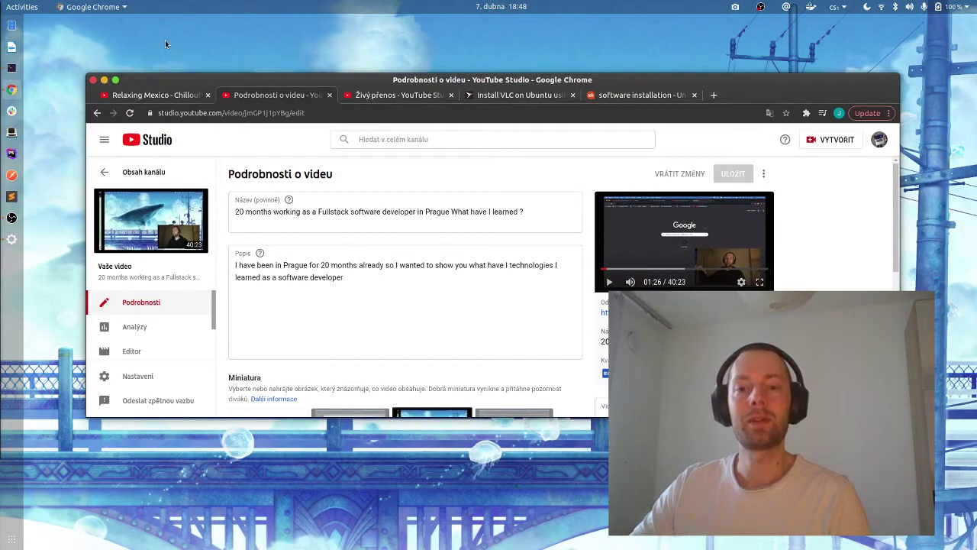
drag(239, 86, 281, 126)
click(132, 132)
drag(121, 80, 124, 49)
click(107, 48)
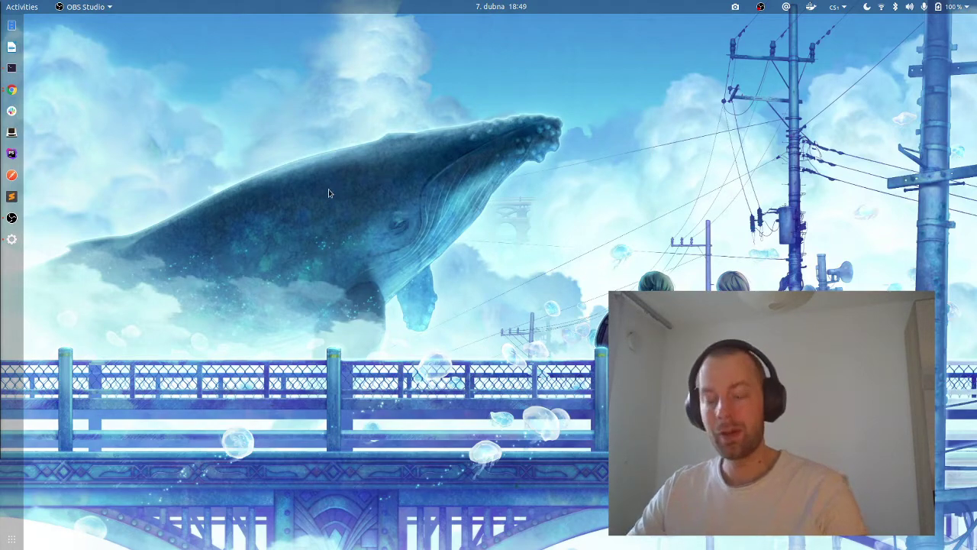
Switch to the terminal workspace and view the overview of all installed applications.
key(alt+Tab)
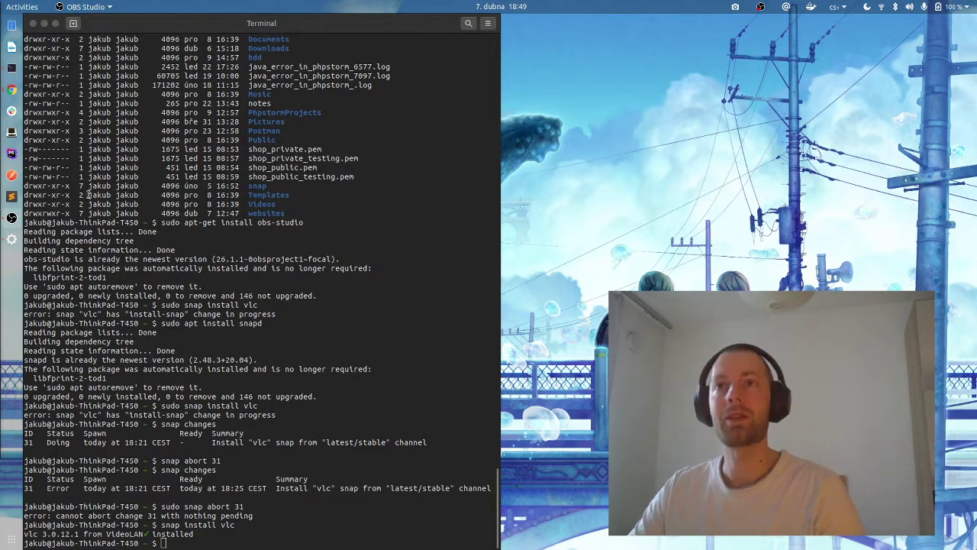
key(super+a)
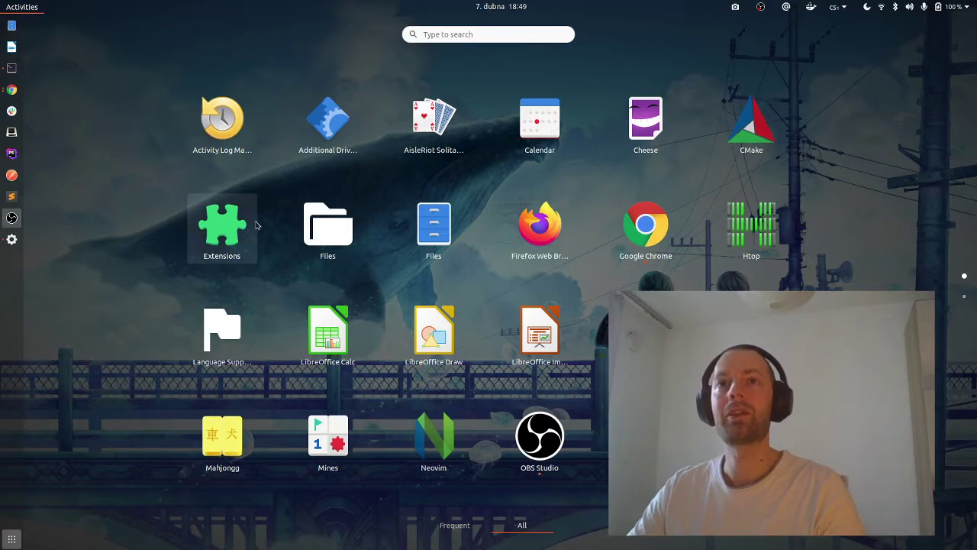
key(Escape)
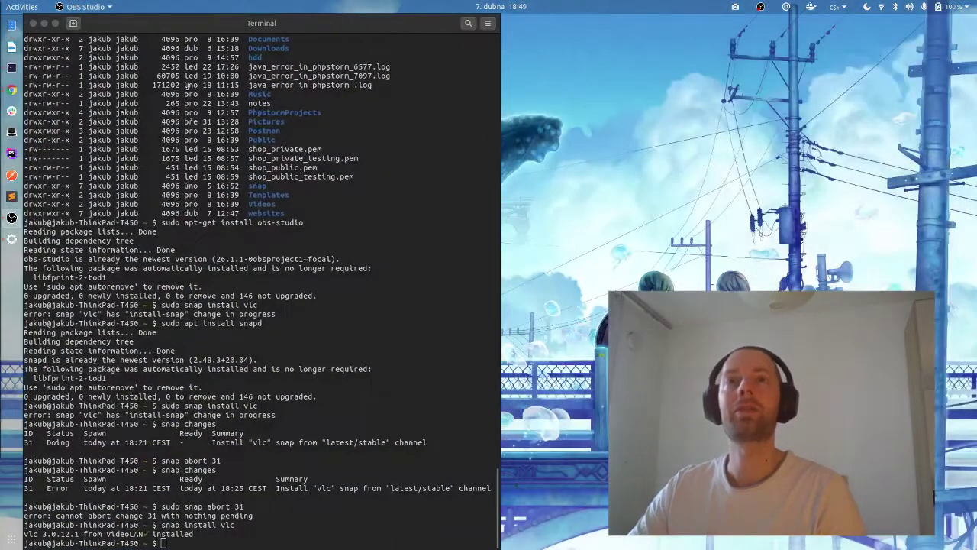
Search Google in a maximized Chrome window for "gnome extensions" and open the GNOME Shell Extensions website.
click(14, 90)
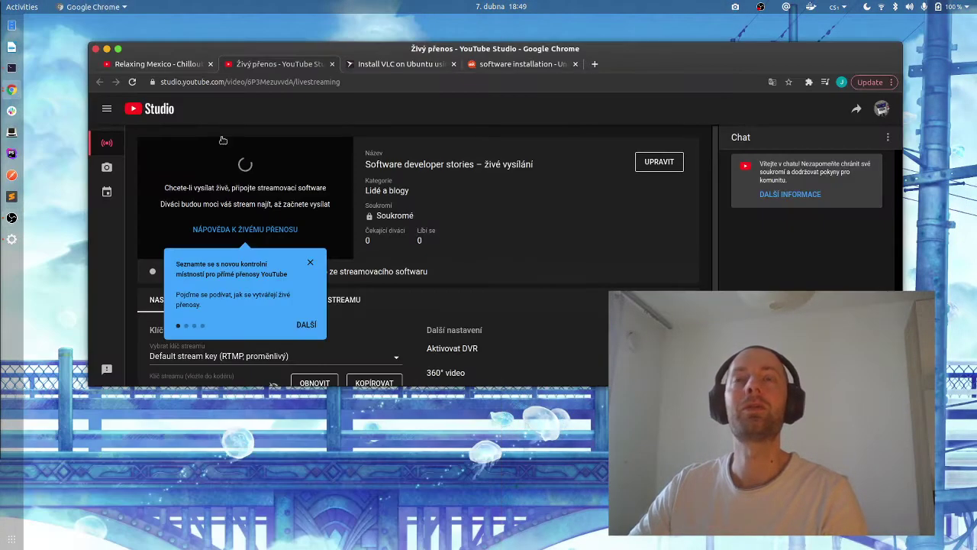
double_click(269, 52)
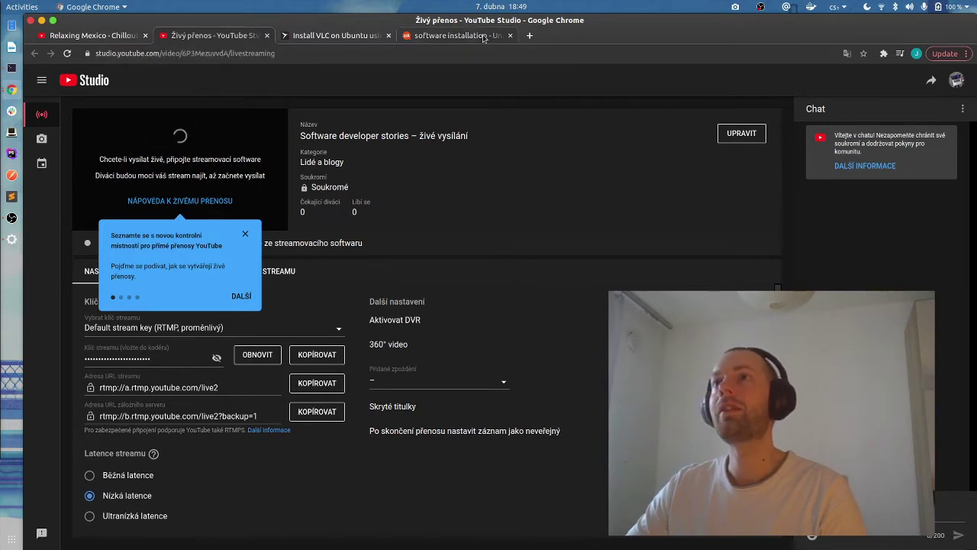
click(458, 35)
click(254, 55)
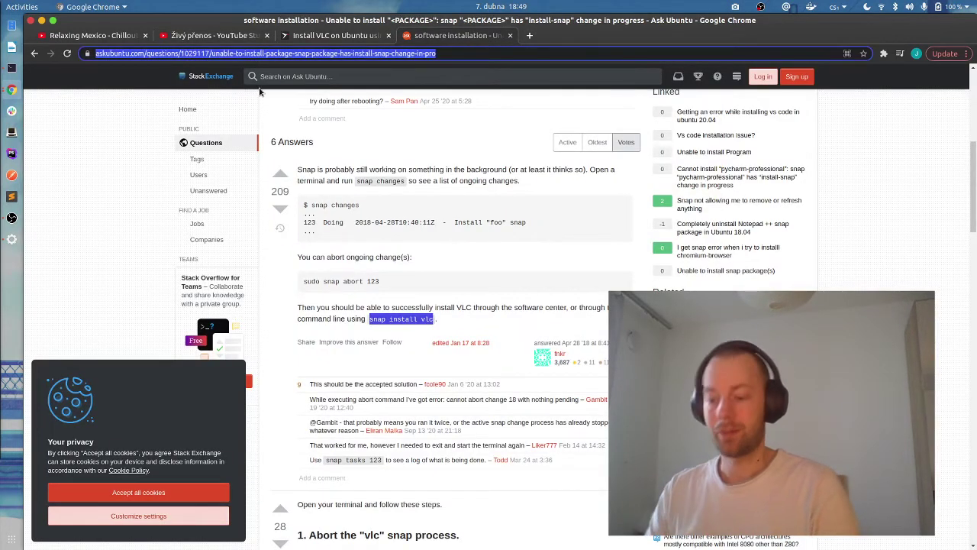
text(gnome ex)
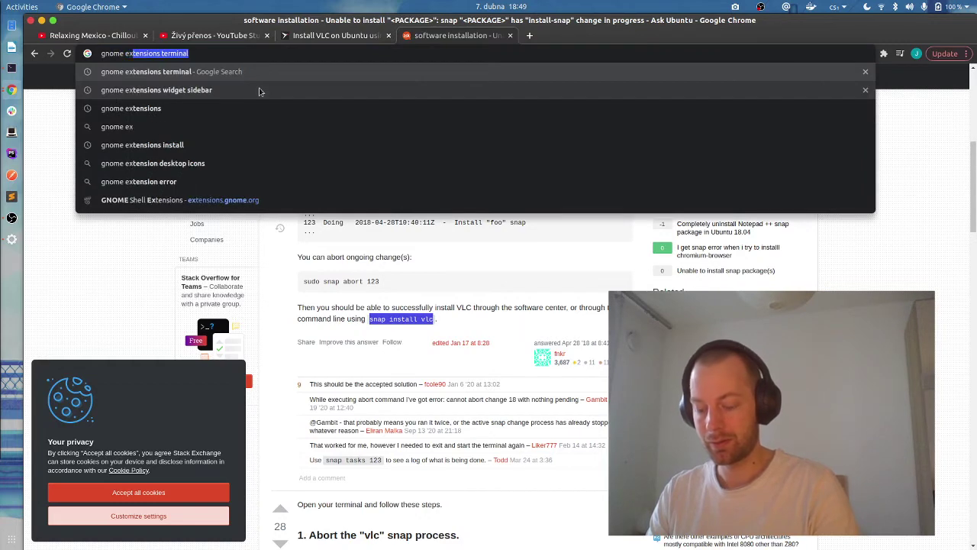
text(tensions)
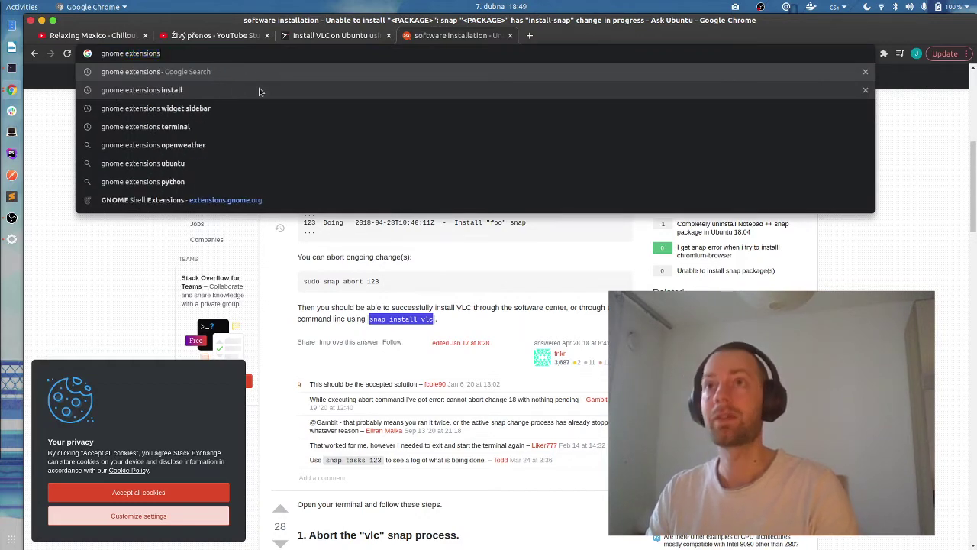
key(Return)
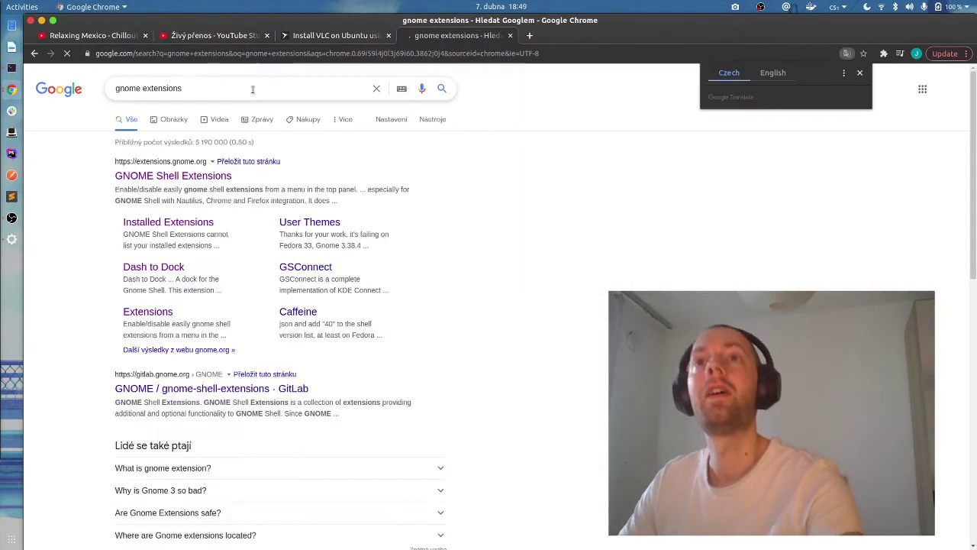
click(194, 176)
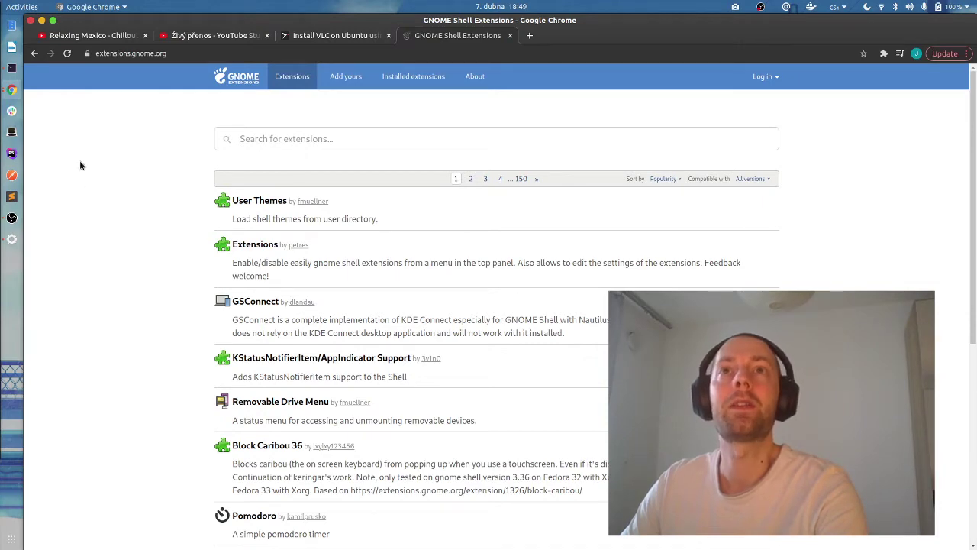
key(alt+Tab)
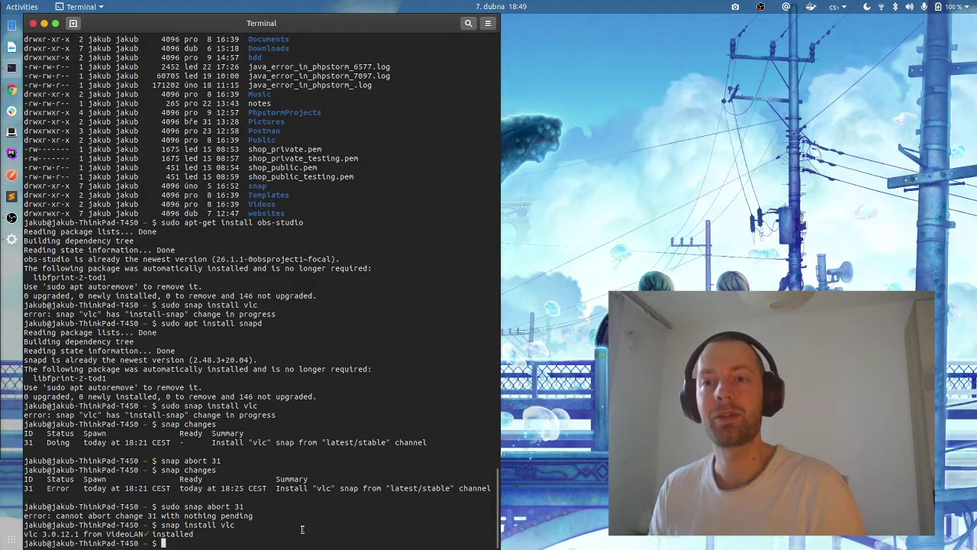
key(alt+Tab)
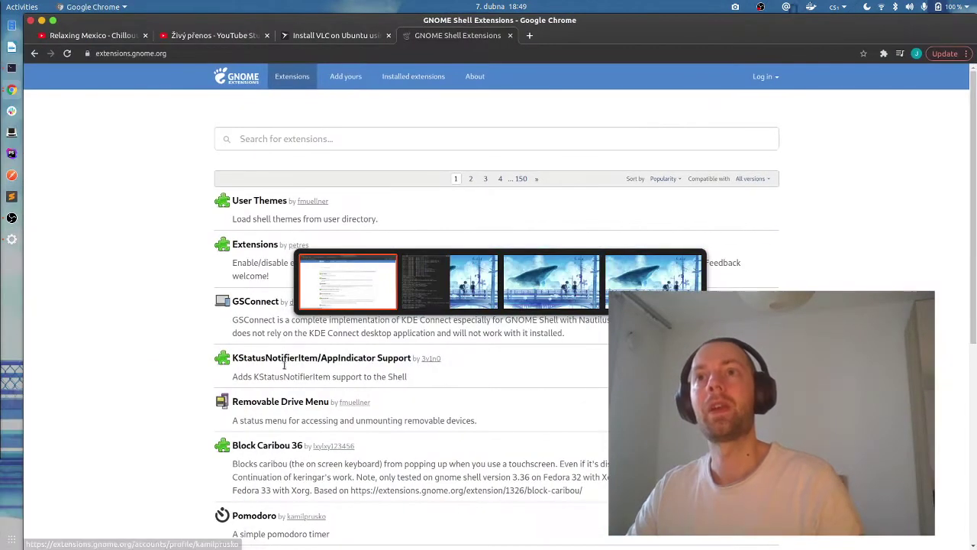
scroll(187, 293, down, 1)
scroll(187, 292, up, 1)
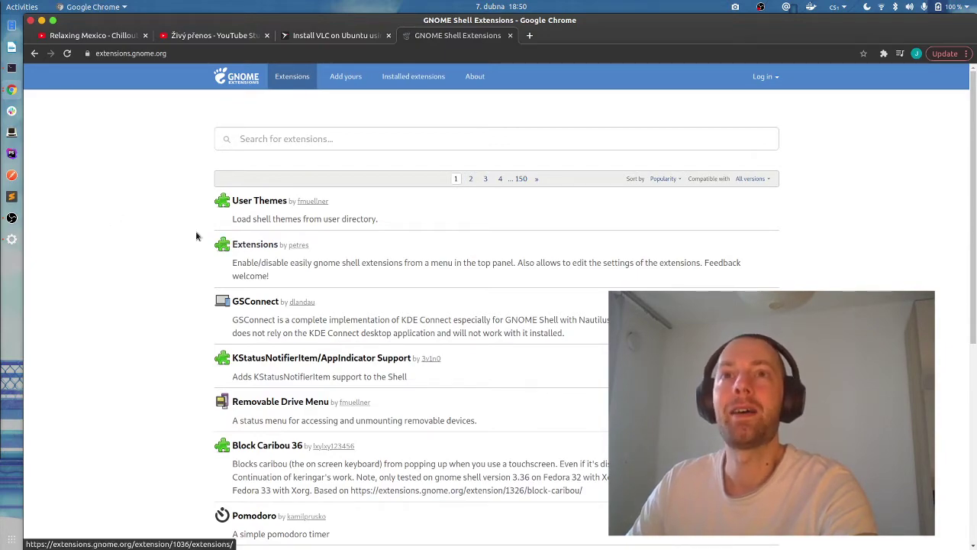
Open the Extensions app, look through the installed extensions and enlarge its window to show more of the list.
key(super+a)
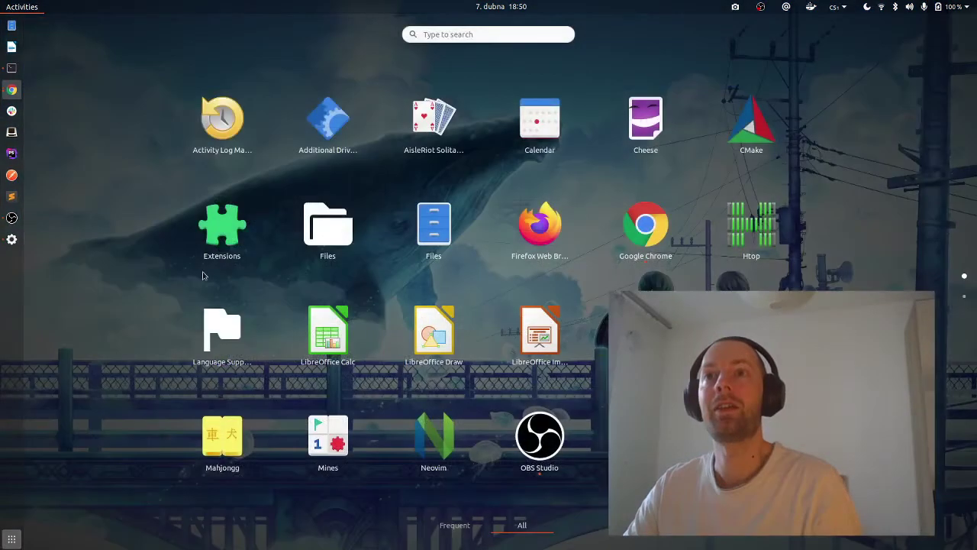
click(221, 225)
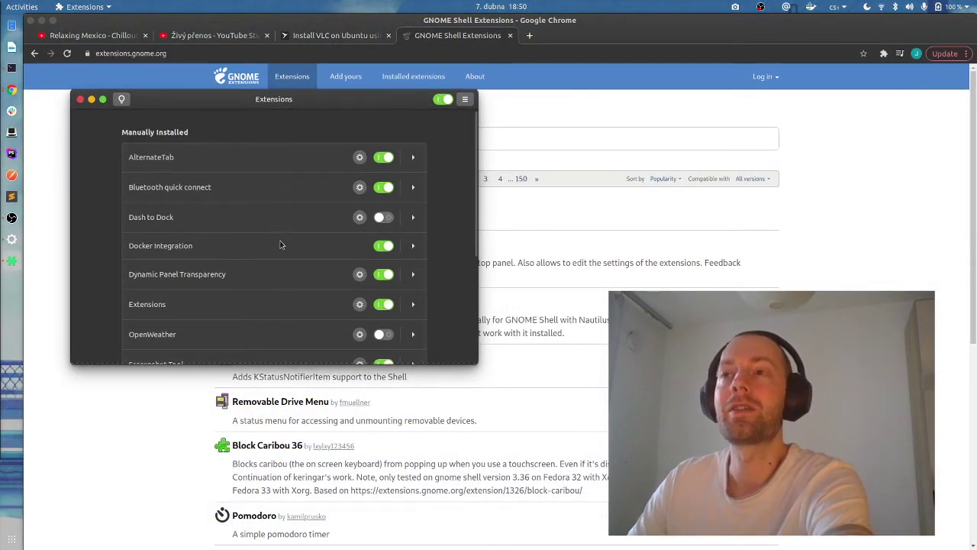
scroll(272, 222, down, 4)
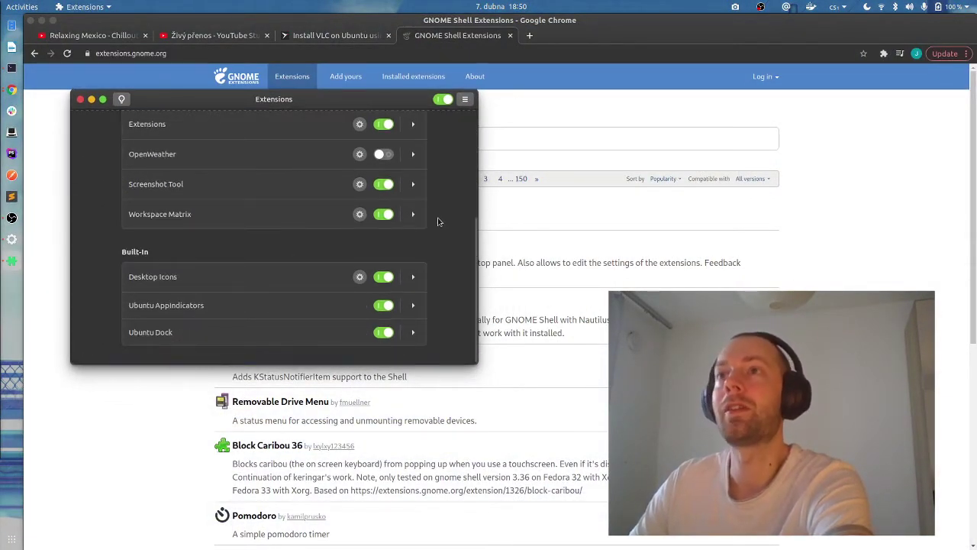
scroll(253, 215, up, 5)
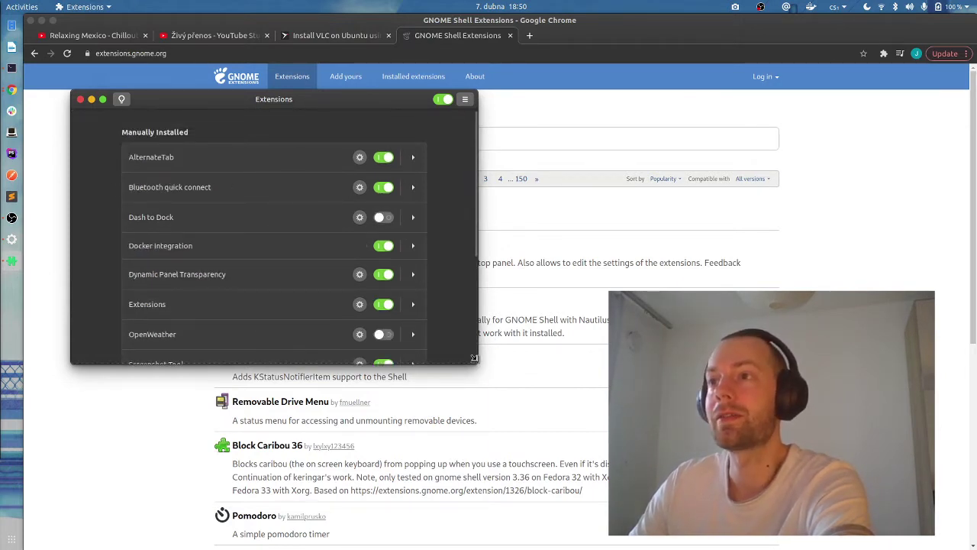
drag(473, 357, 505, 489)
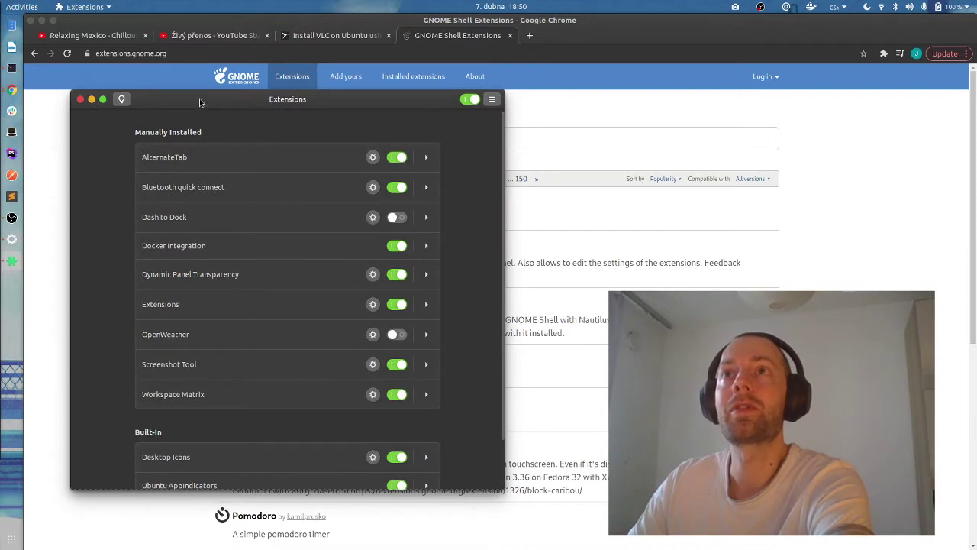
drag(199, 102, 229, 81)
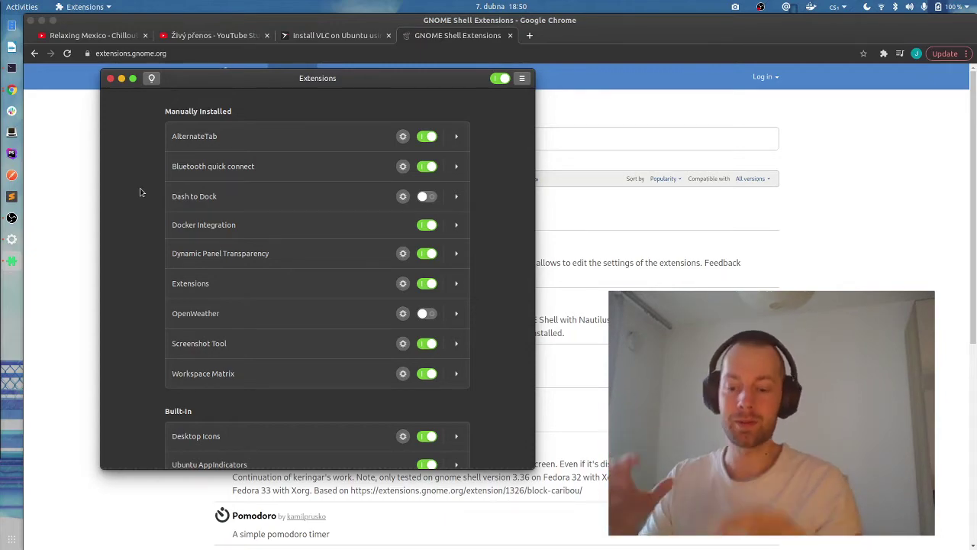
Demonstrate the Workspace Matrix switcher by stepping through to the last workspace and back to the Extensions window.
key(alt+Tab)
key(Tab)
key(Tab)
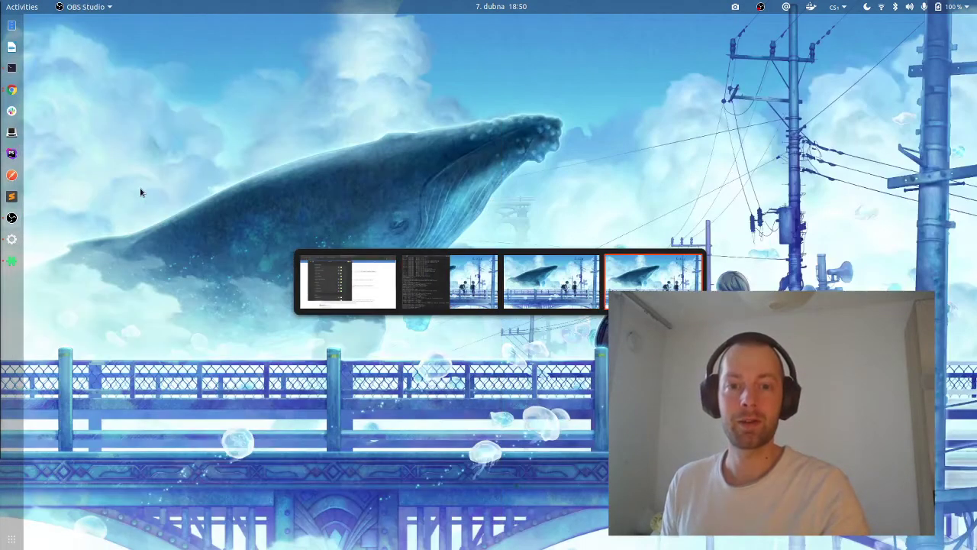
key(shift+Tab)
key(shift+Tab)
key(shift+Tab)
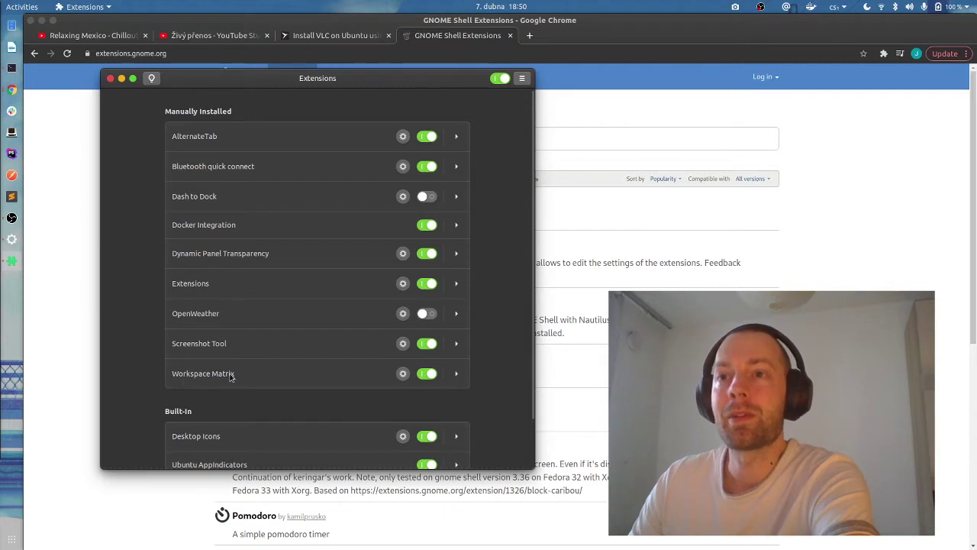
Search the GNOME Shell Extensions website for "workspace matrix" and open the Workspace Matrix extension page.
click(580, 219)
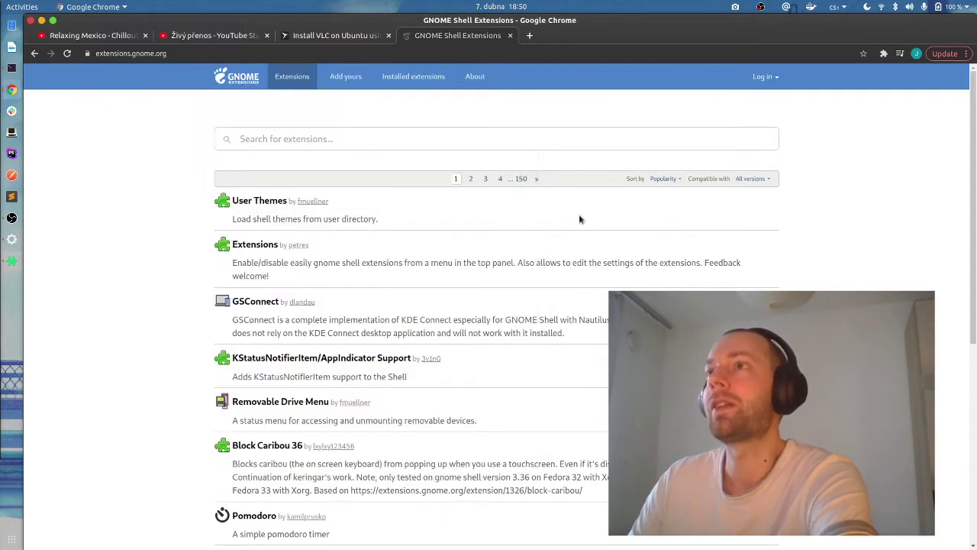
click(333, 138)
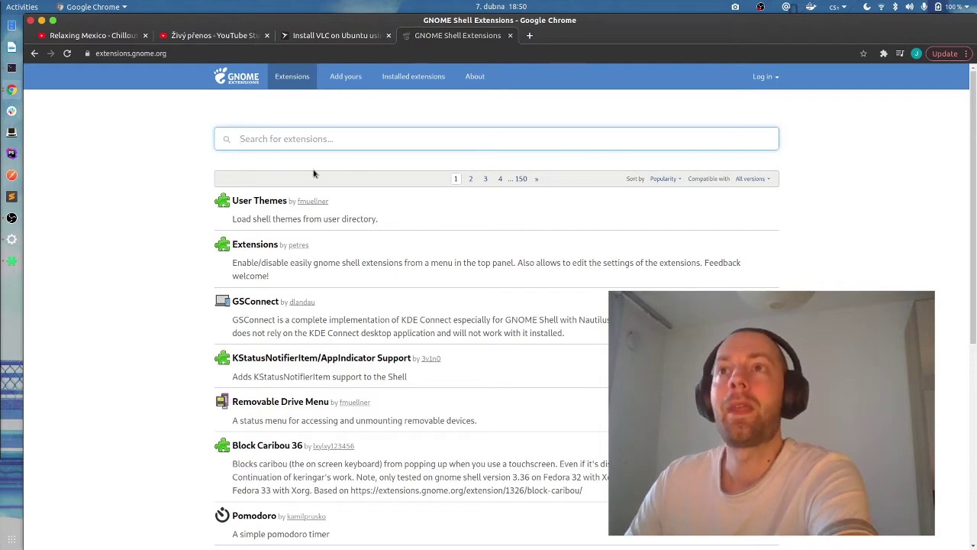
text(works)
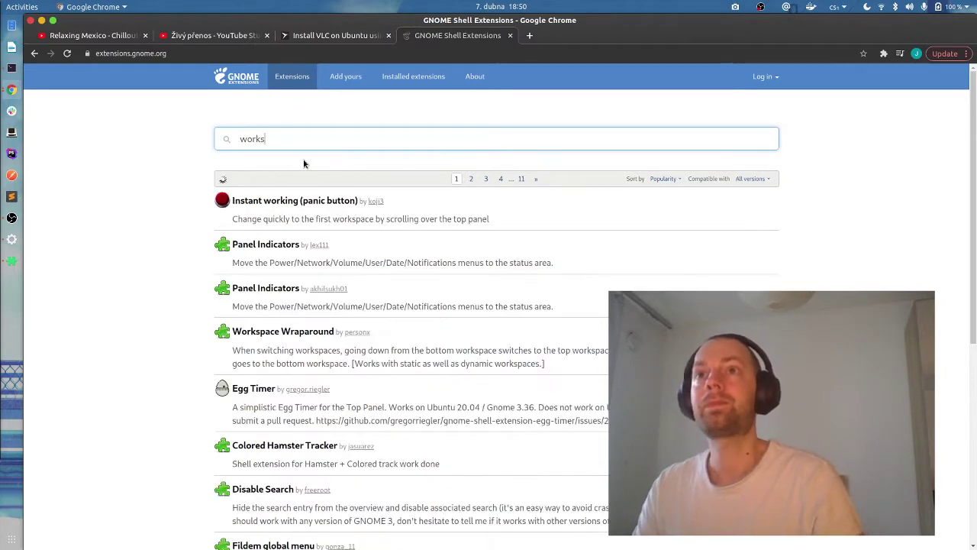
text(pace ma)
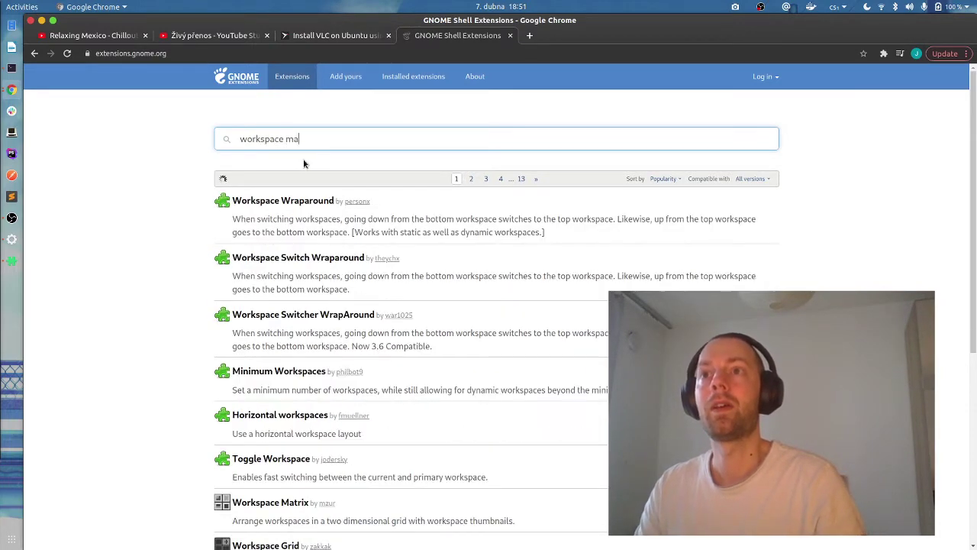
text(trix)
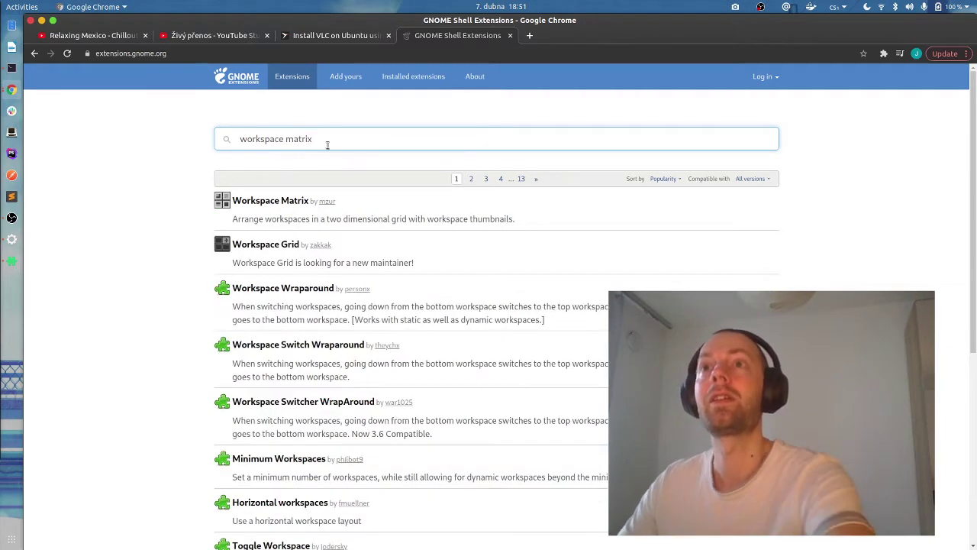
click(258, 202)
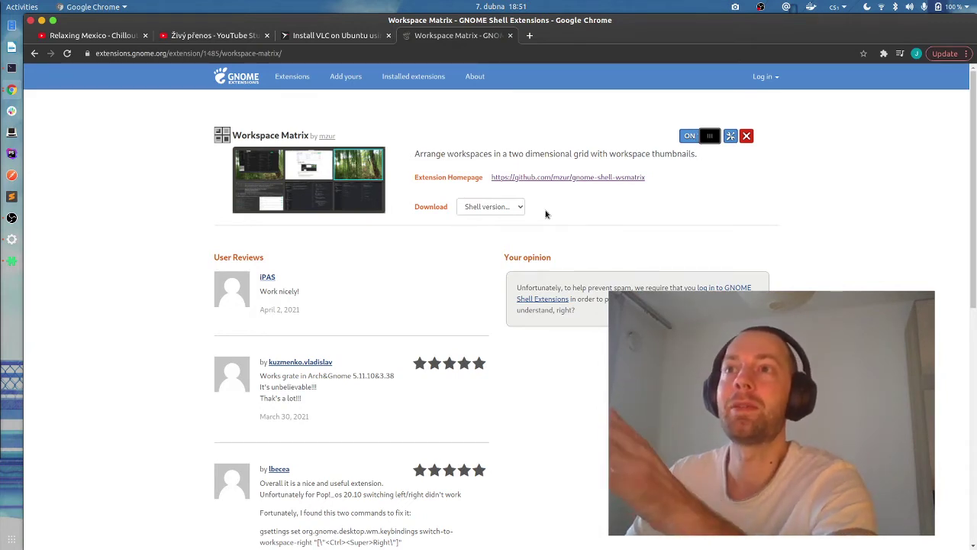
Switch to the Extensions app, open the Workspace Matrix settings and move the dialog over the Extensions window.
click(11, 260)
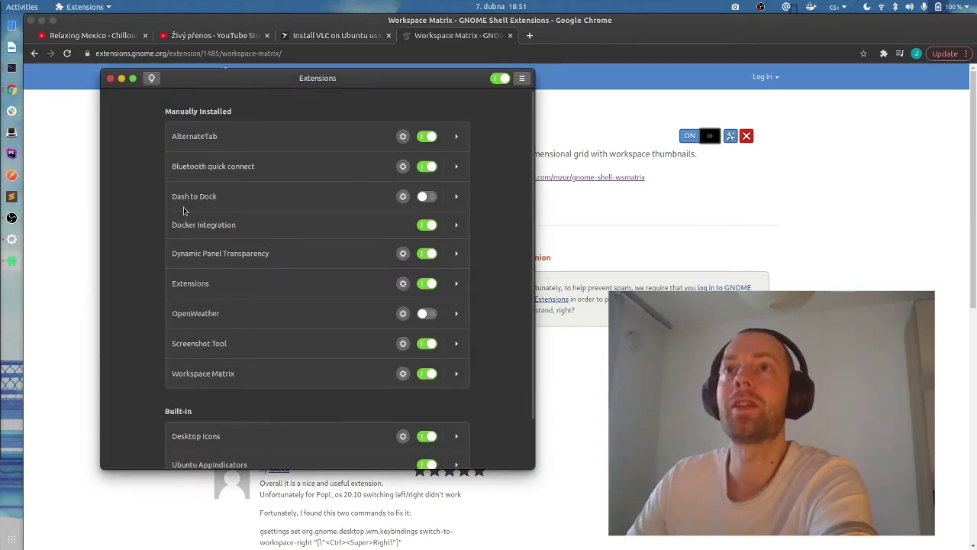
scroll(145, 271, down, 1)
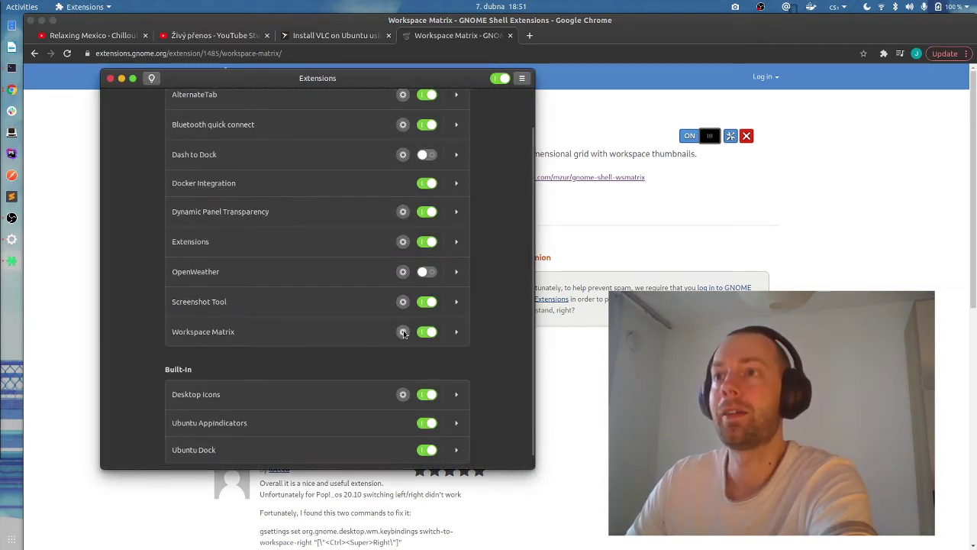
click(403, 332)
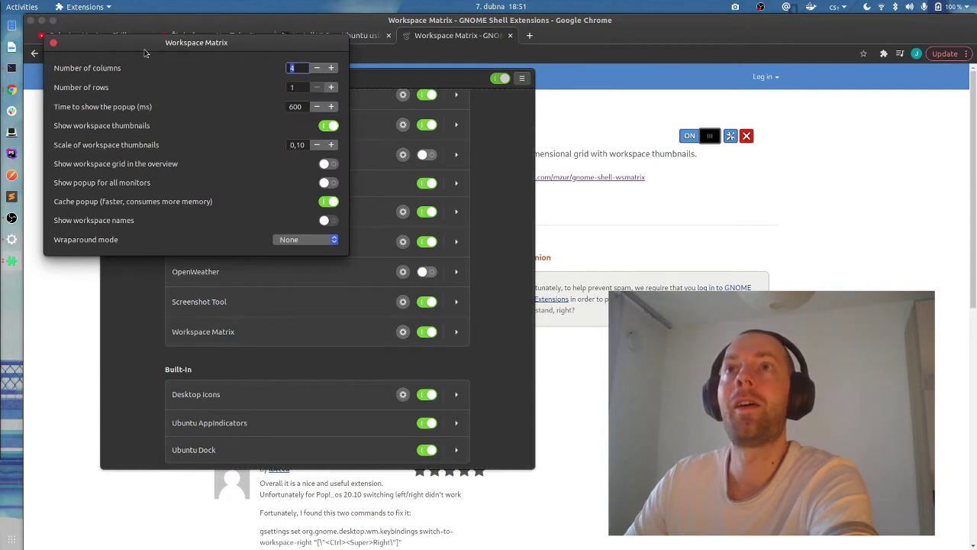
drag(146, 48, 214, 99)
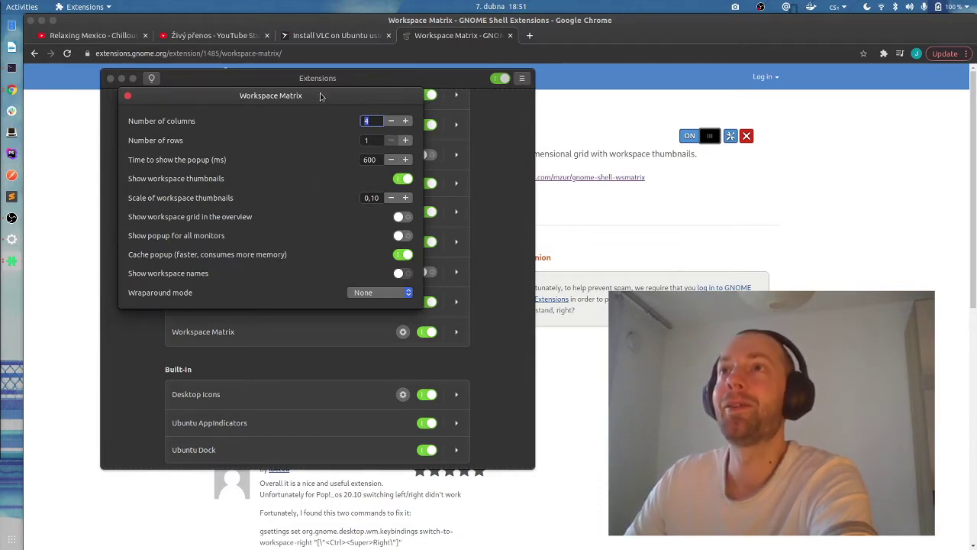
drag(320, 95, 341, 100)
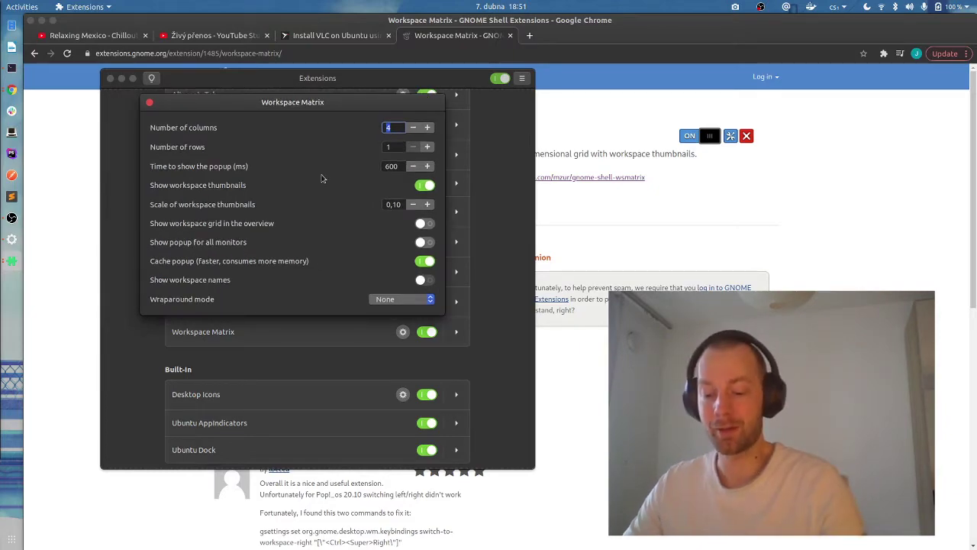
Step forward through the workspaces and back to the first one, and close the Workspace Matrix settings.
key(ctrl+alt+Right)
key(ctrl+alt+Right)
key(ctrl+alt+Right)
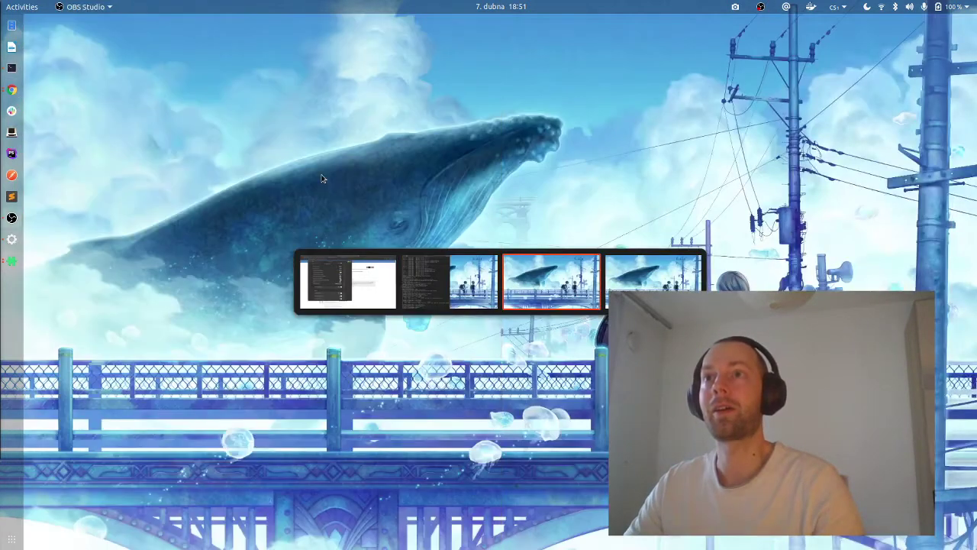
key(ctrl+alt+Left)
key(ctrl+alt+Left)
key(ctrl+alt+Left)
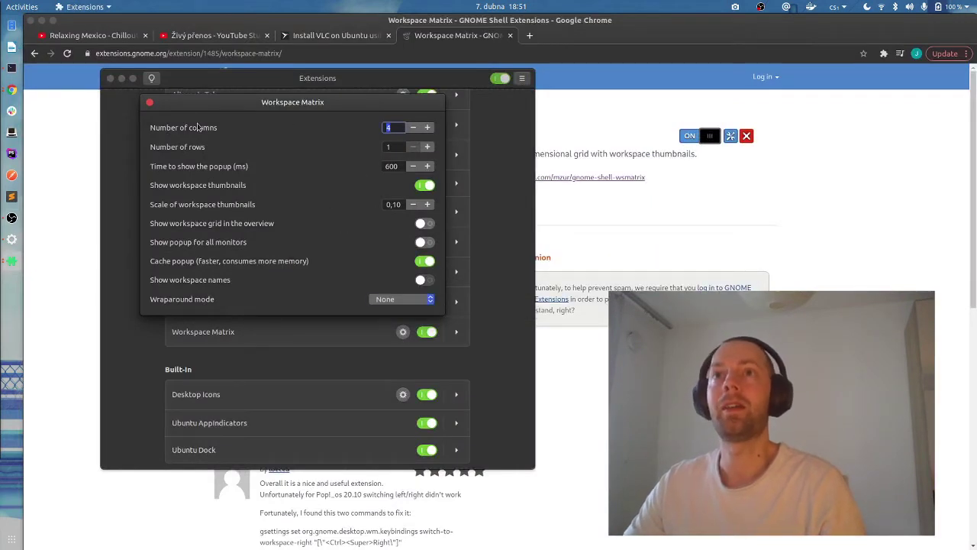
click(152, 103)
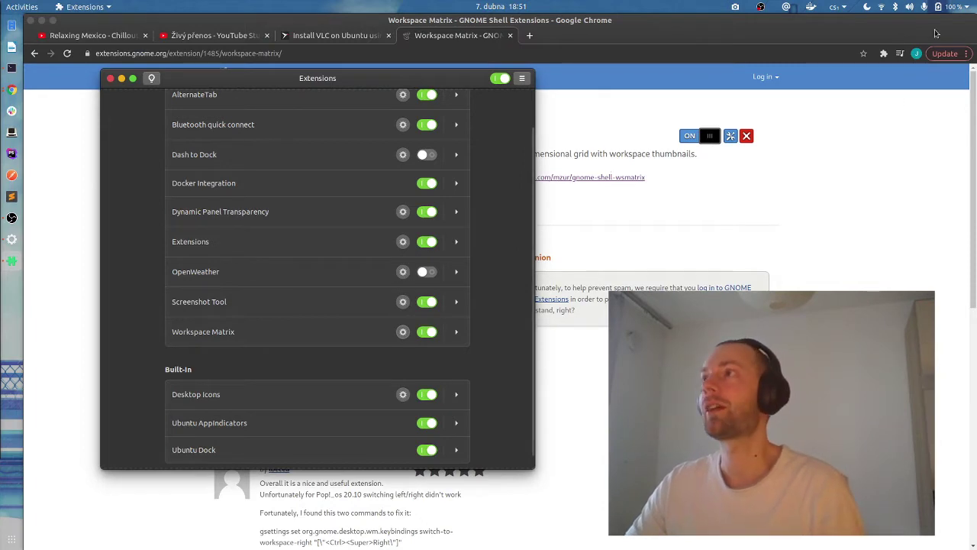
Open the system Settings, move the window beside the extension list and look up the workspace switching entries under Keyboard Shortcuts.
click(952, 6)
click(855, 156)
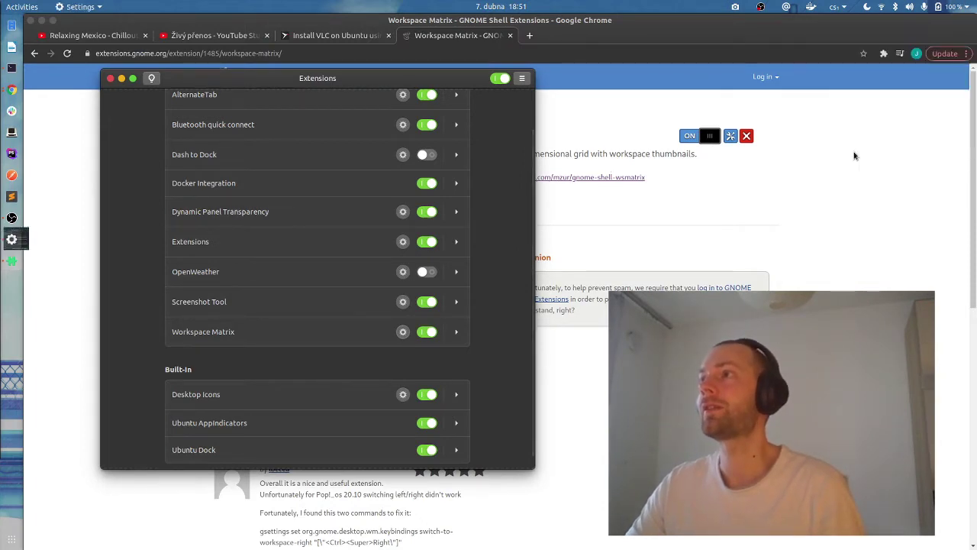
drag(319, 76, 423, 68)
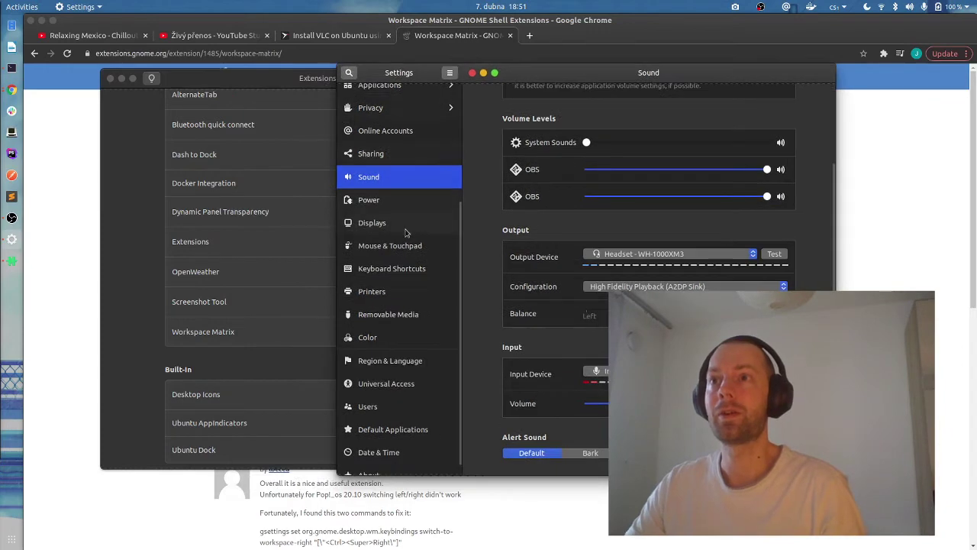
click(403, 271)
scroll(587, 272, down, 5)
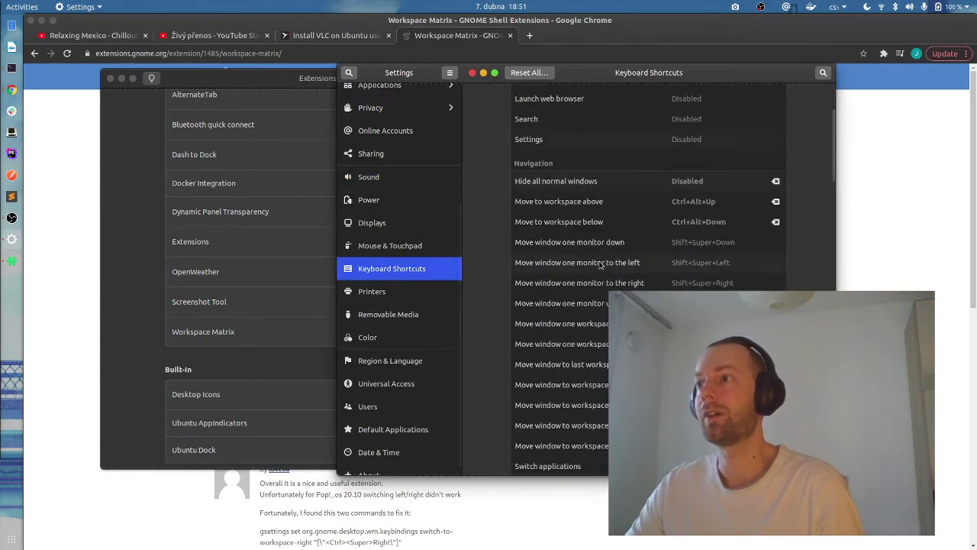
scroll(598, 272, down, 8)
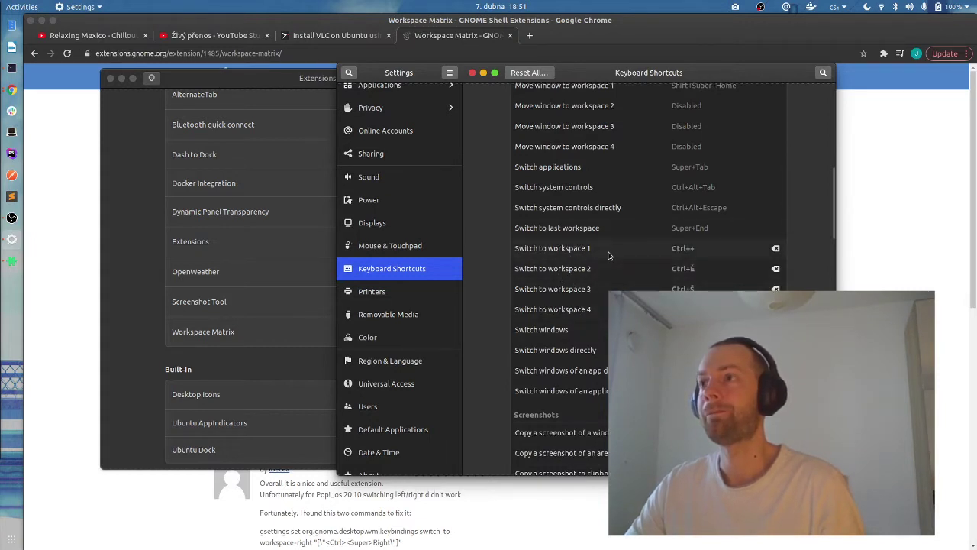
Demonstrate the workspace switching shortcuts by moving across the workspaces and back, and close the Settings window.
key(ctrl+alt+Right)
key(ctrl+alt+Right)
key(ctrl+alt+Right)
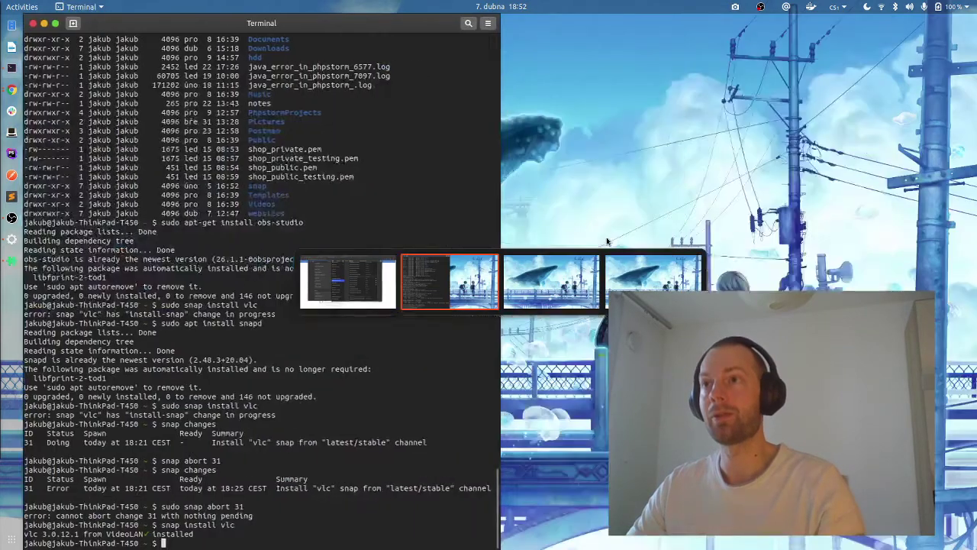
key(ctrl+alt+Left)
key(ctrl+alt+Left)
key(ctrl+alt+Left)
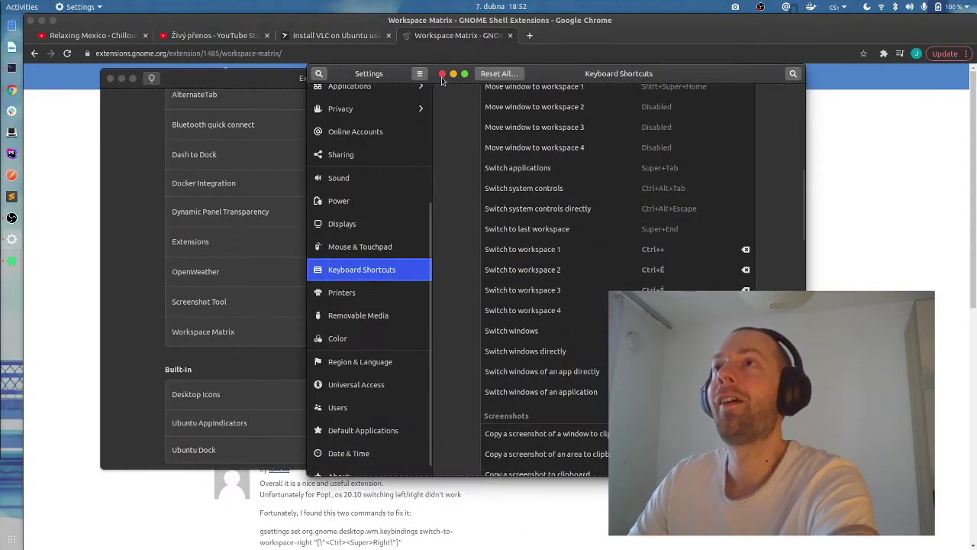
click(472, 73)
Turn the Dynamic Panel Transparency extension off and on again, and view its transition settings.
scroll(299, 253, up, 1)
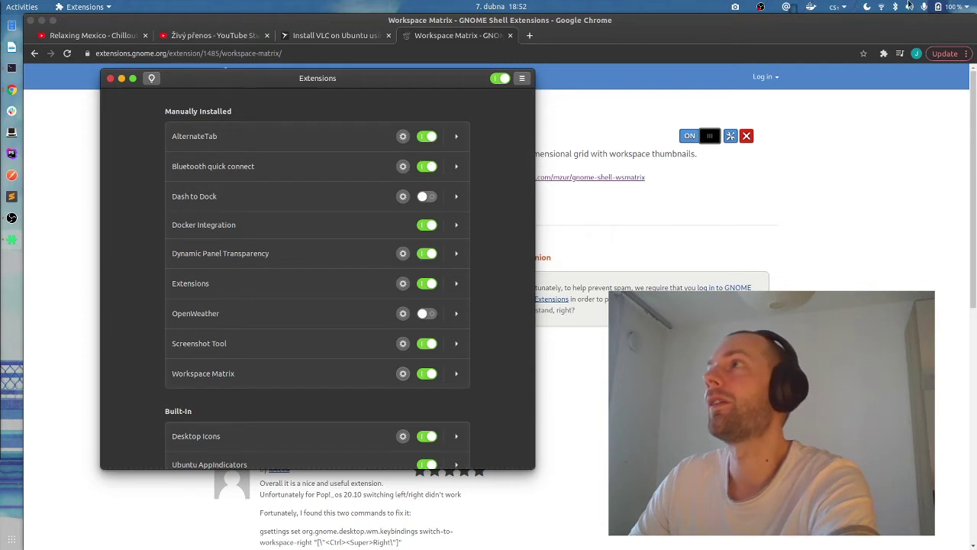
click(941, 7)
click(708, 28)
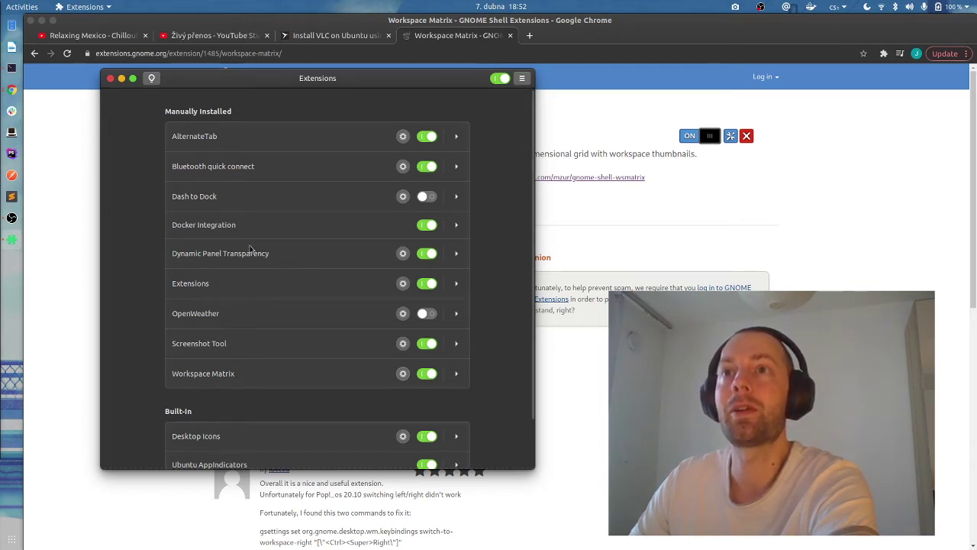
click(428, 255)
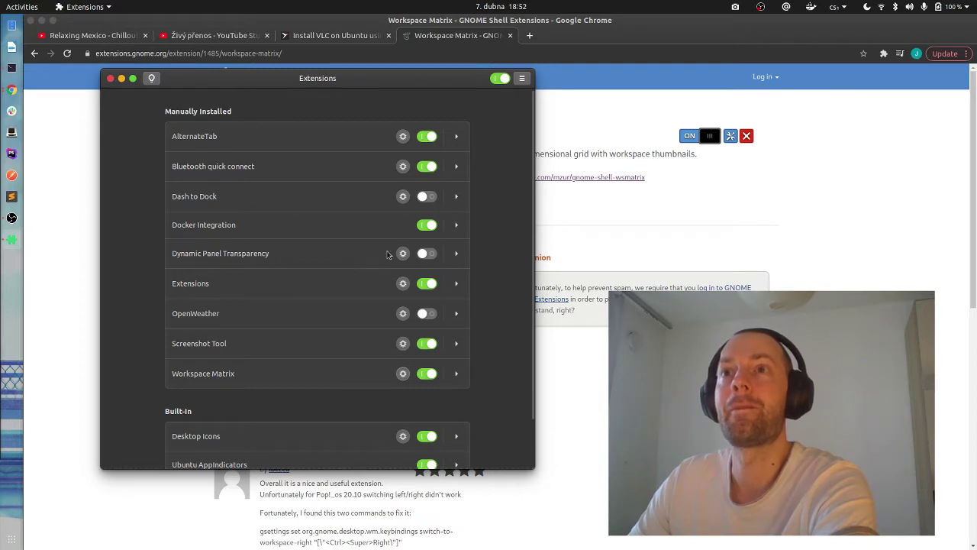
click(429, 254)
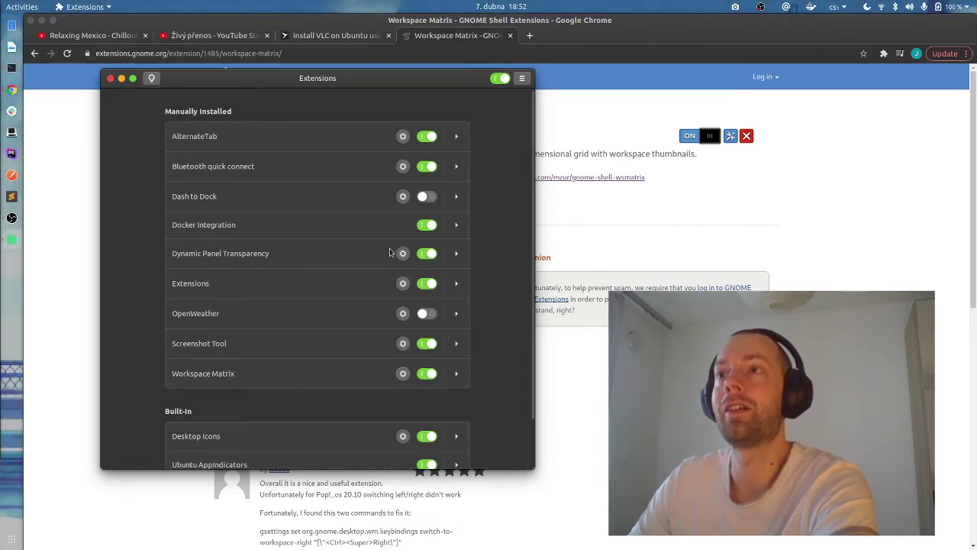
click(401, 253)
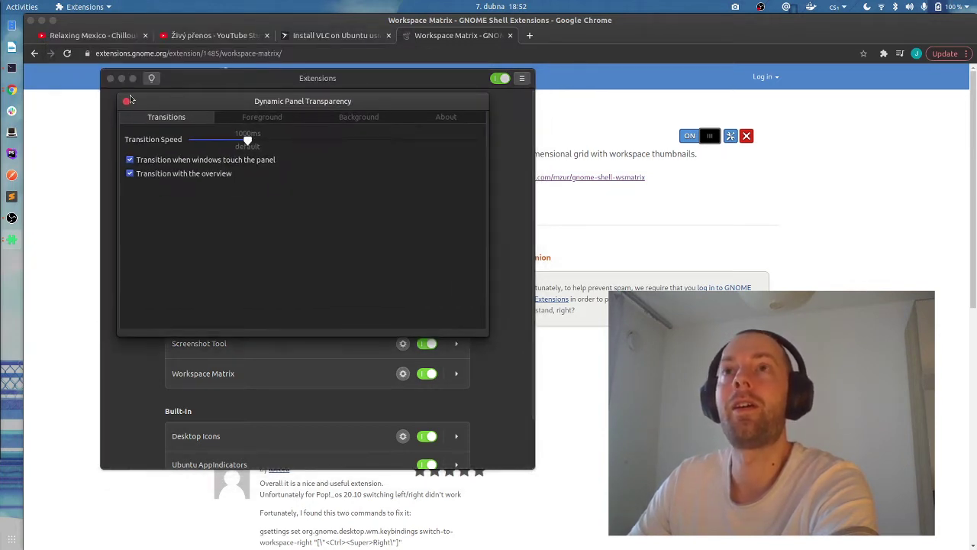
click(126, 103)
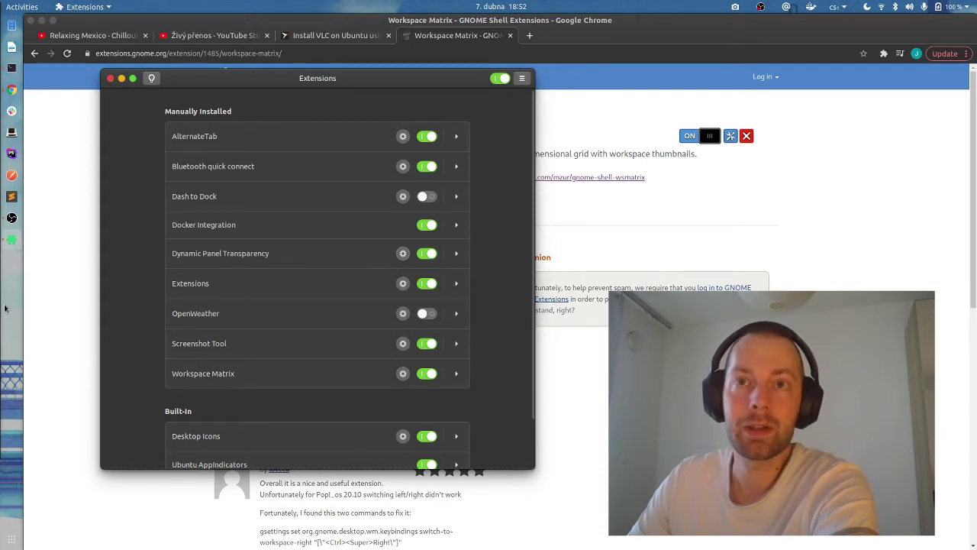
Turn the Dash to Dock extension on and off again, and view its position and size settings.
click(430, 199)
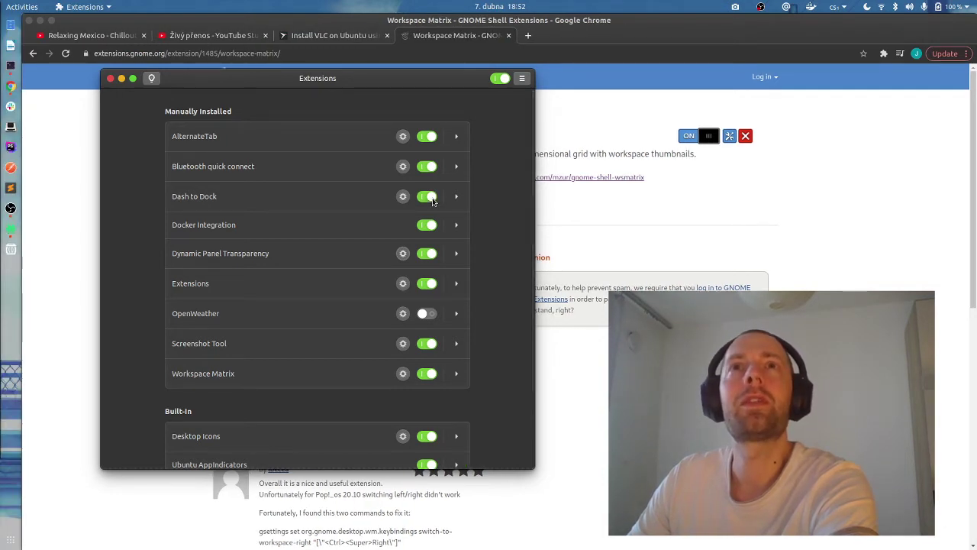
click(431, 200)
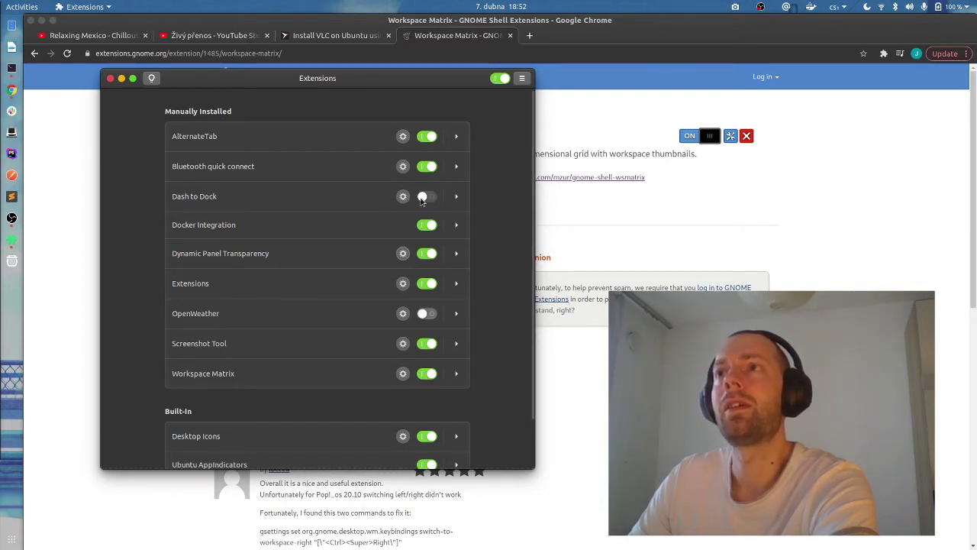
mouse_move(362, 81)
mouse_down()
mouse_move(433, 116)
mouse_move(350, 77)
mouse_up()
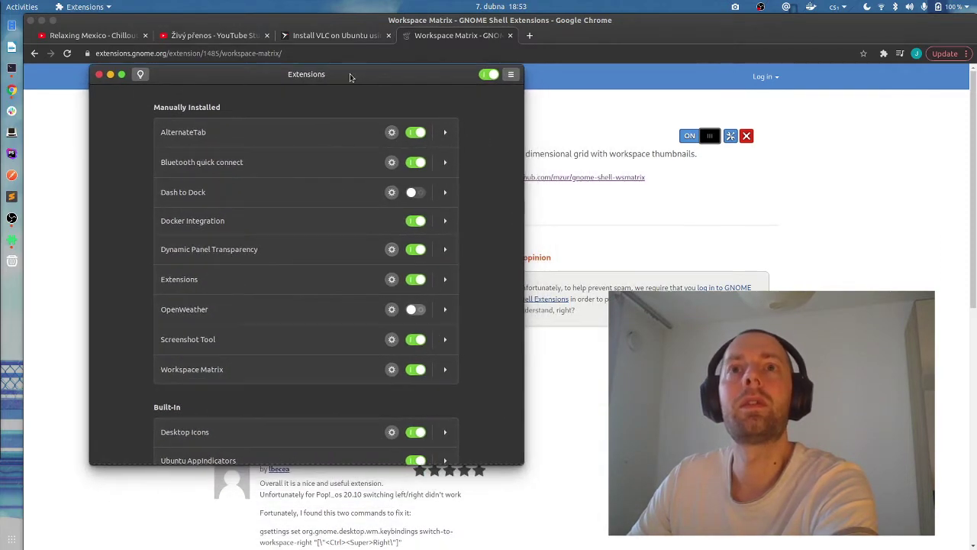
click(392, 193)
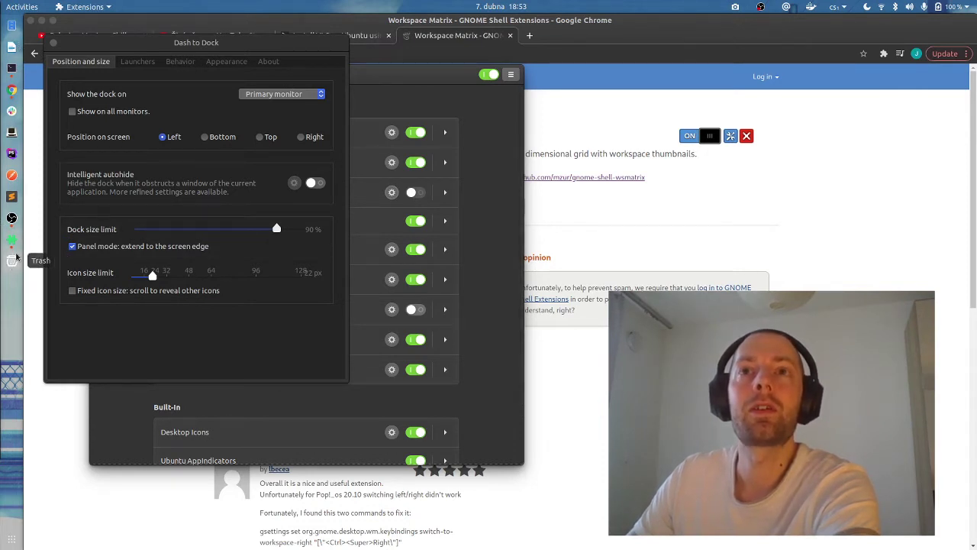
drag(115, 42, 236, 118)
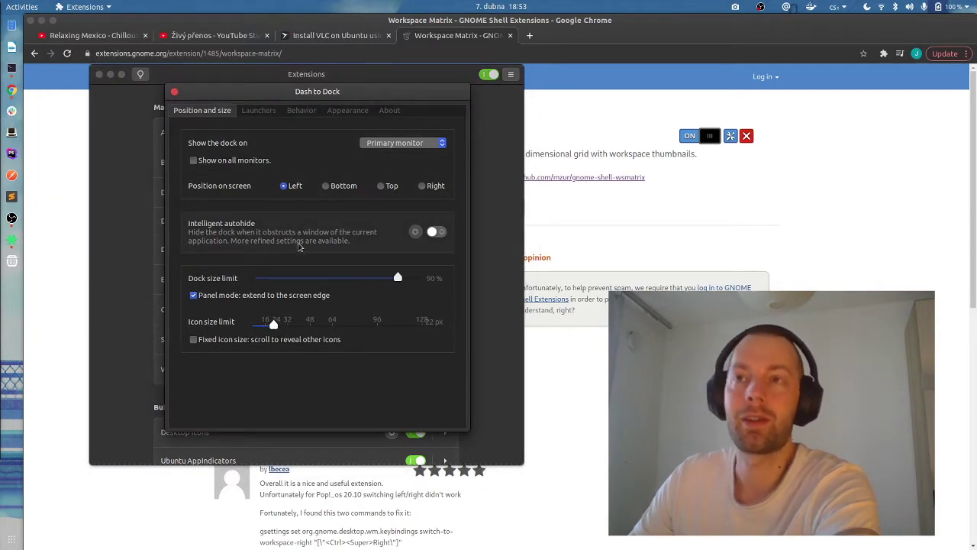
click(178, 83)
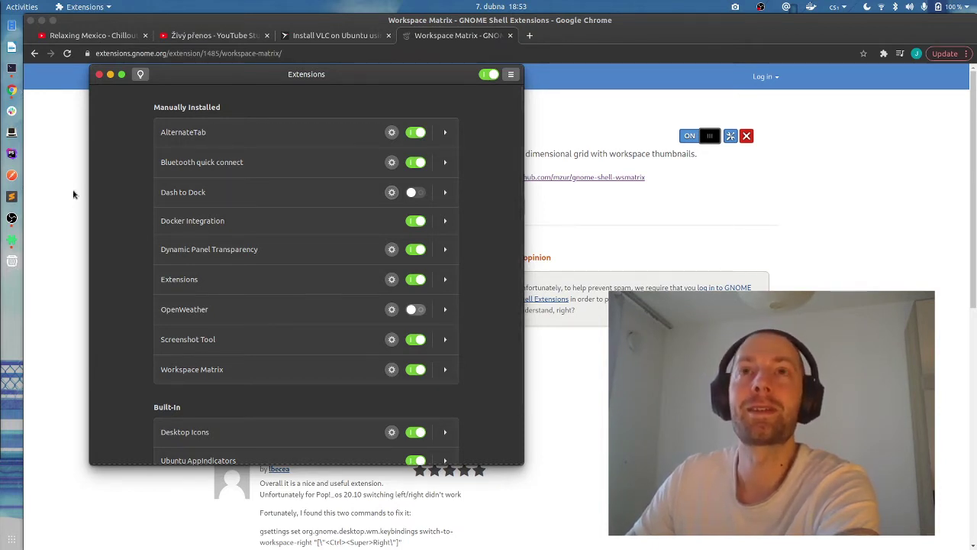
Switch to Chrome, bring its YouTube Studio window to the front and reposition it over the extension page.
click(12, 90)
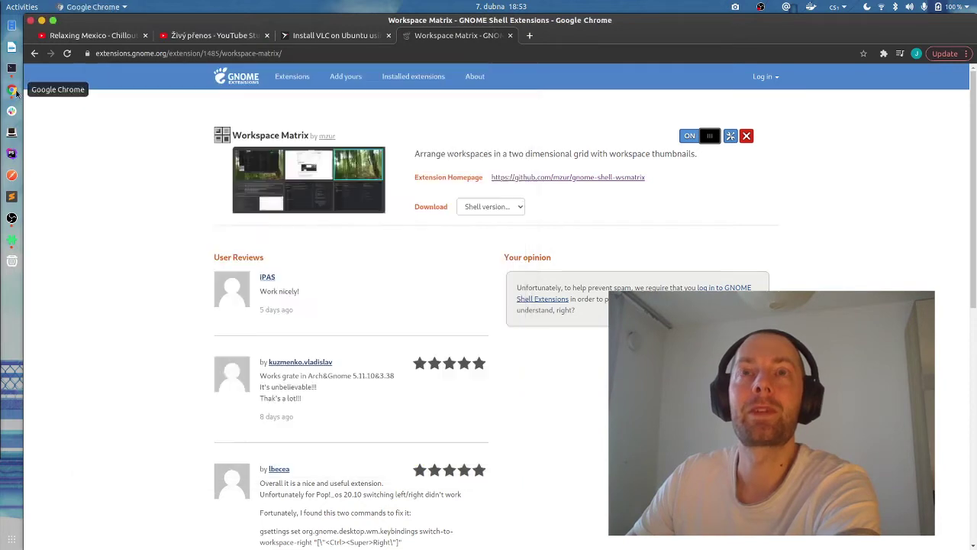
click(12, 90)
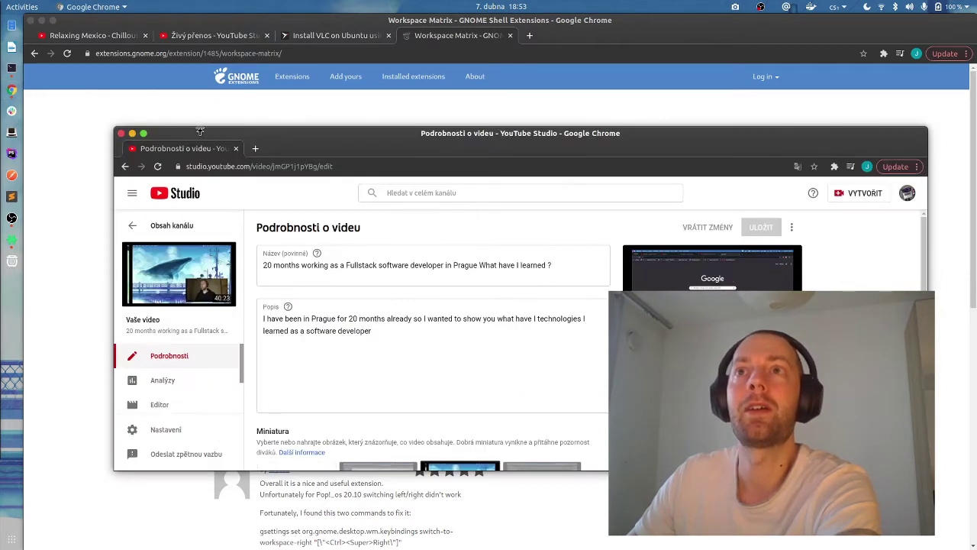
drag(197, 135, 124, 88)
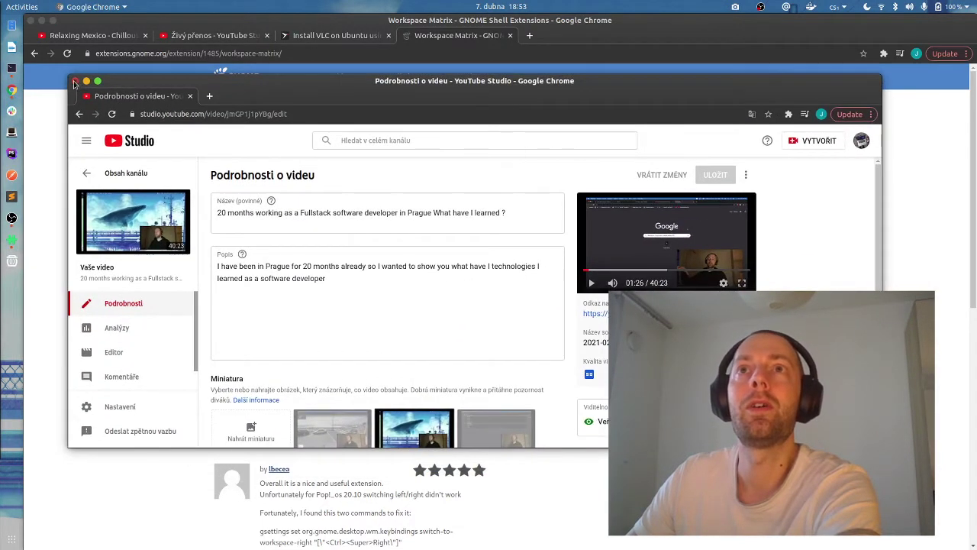
Close the YouTube Studio window and detach a new Chrome tab into its own window.
click(75, 80)
click(529, 35)
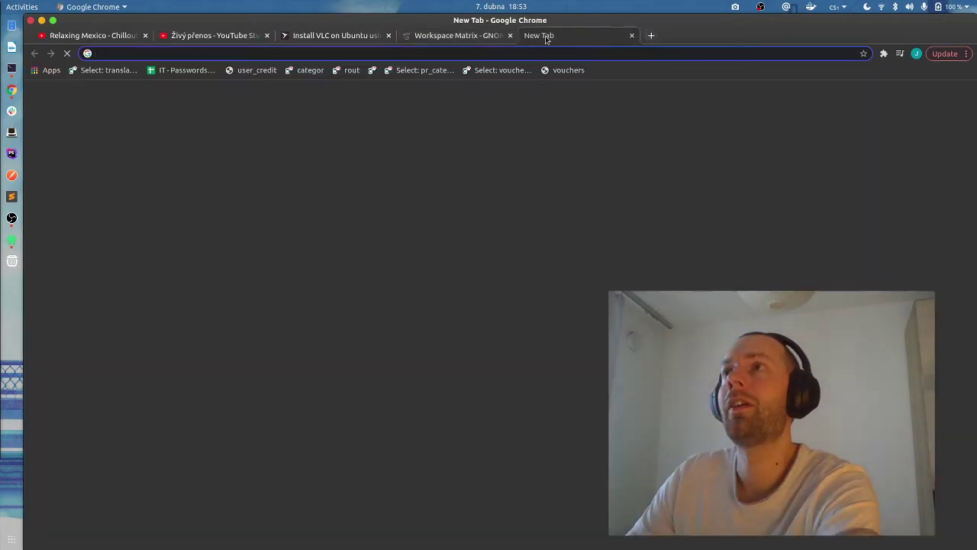
drag(543, 35, 446, 152)
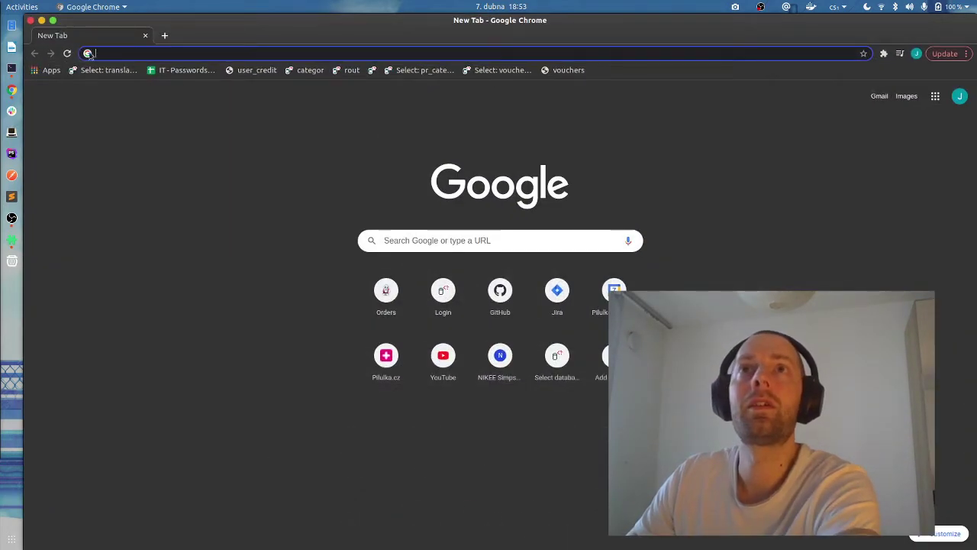
Load youtube.com in the separate Chrome window.
text(zou)
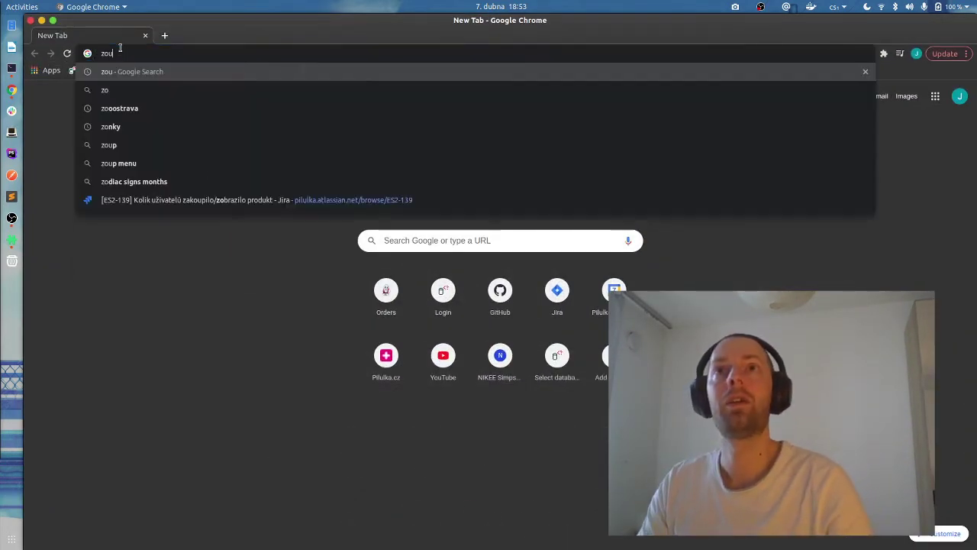
key(BackSpace)
key(BackSpace)
key(BackSpace)
text(you)
key(Return)
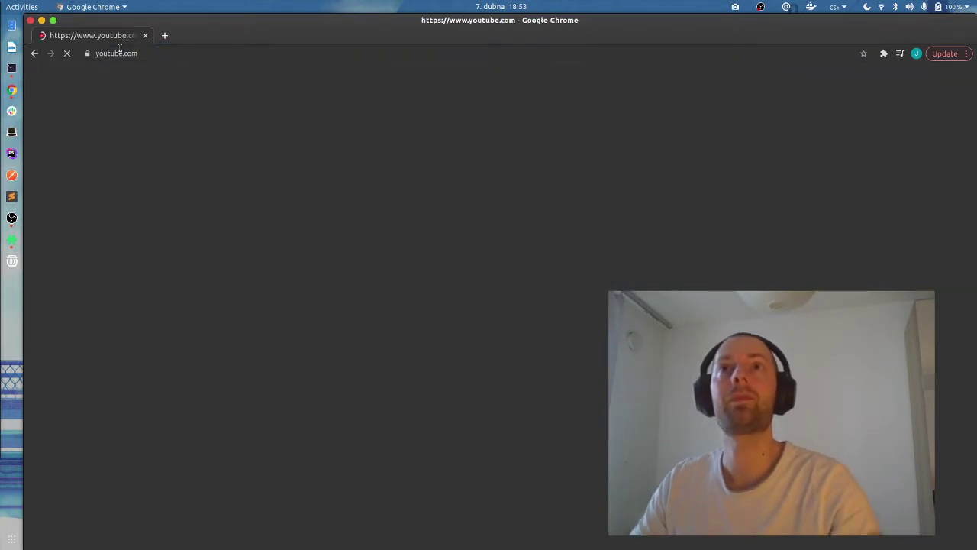
Demonstrate cycling between the YouTube and Workspace Matrix Chrome windows from the dock.
click(13, 91)
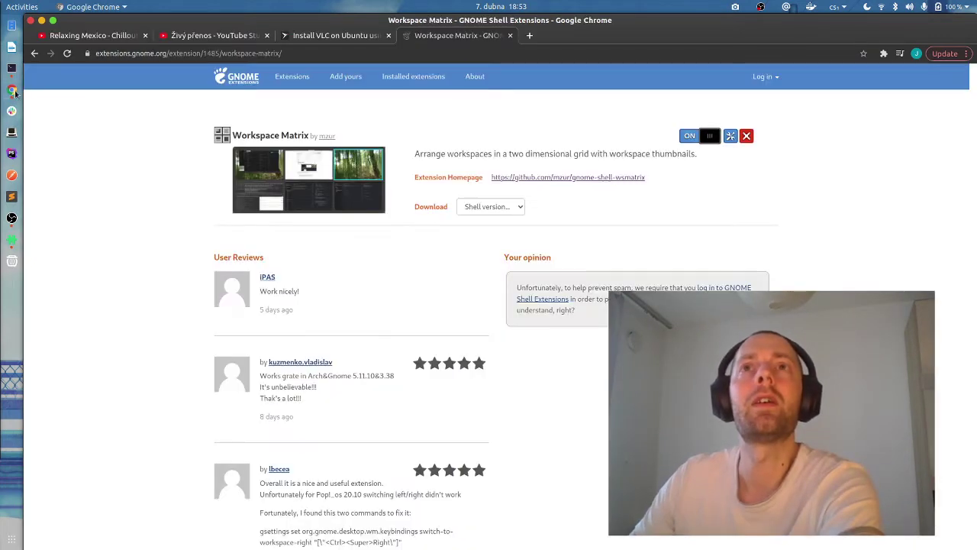
click(13, 91)
click(12, 91)
click(12, 92)
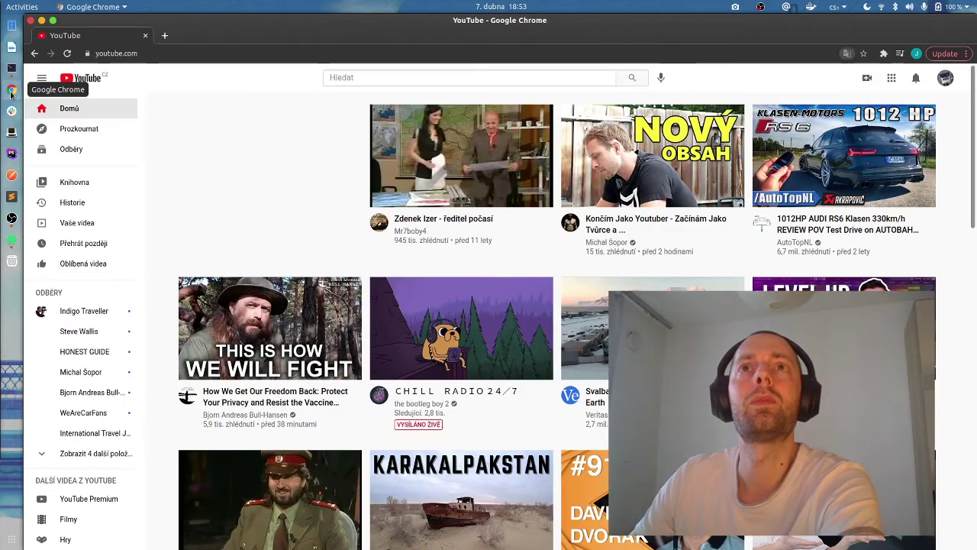
click(12, 92)
click(13, 92)
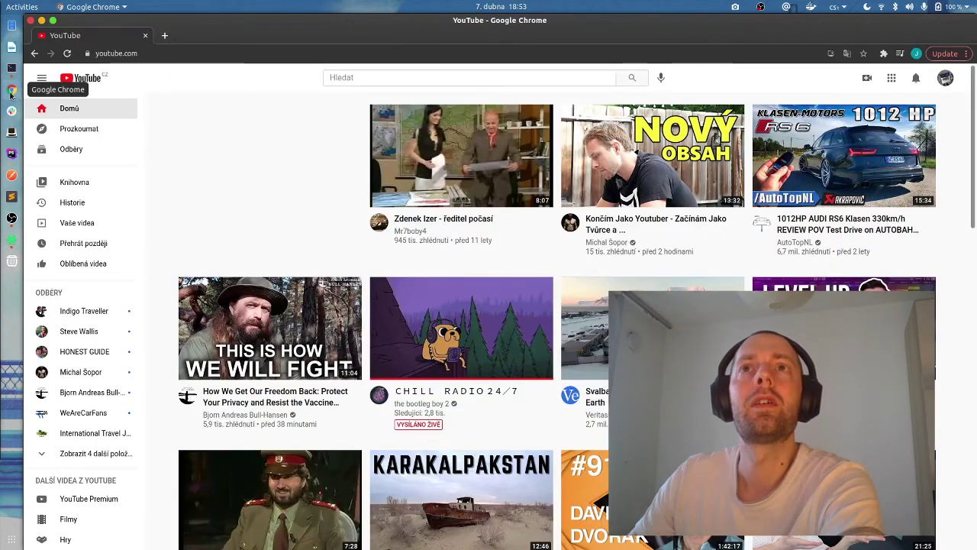
click(11, 92)
click(12, 93)
click(11, 93)
click(12, 92)
click(11, 92)
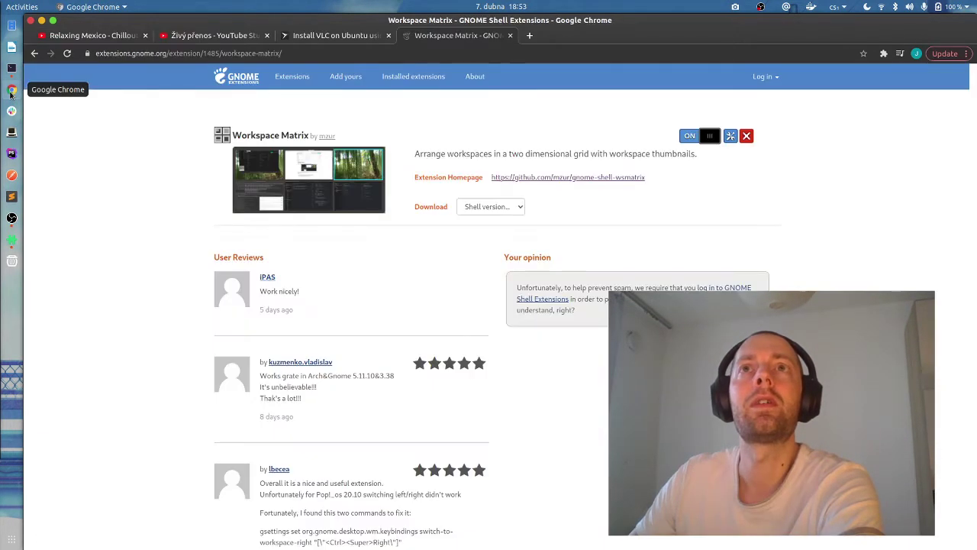
View the previews of all open Chrome windows from the dock and dismiss them.
right_click(12, 93)
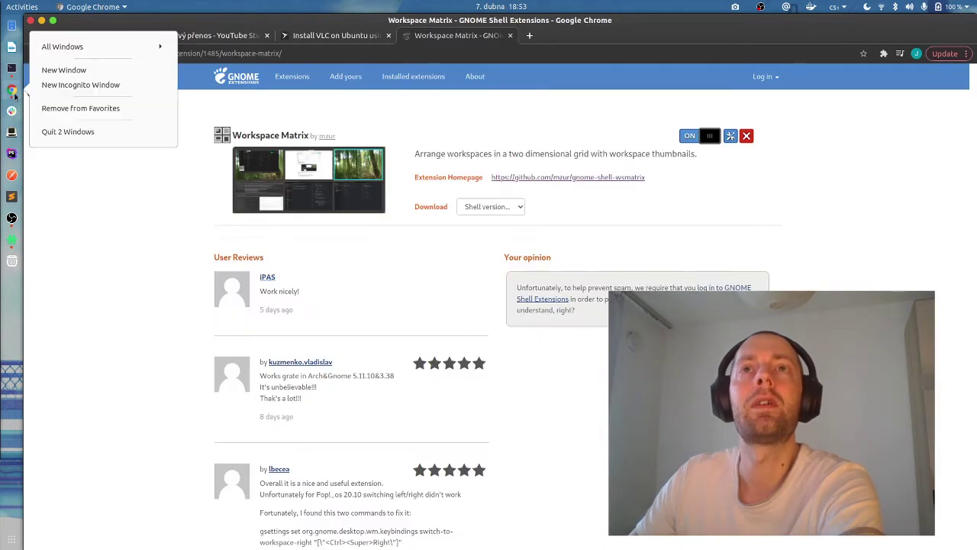
click(61, 47)
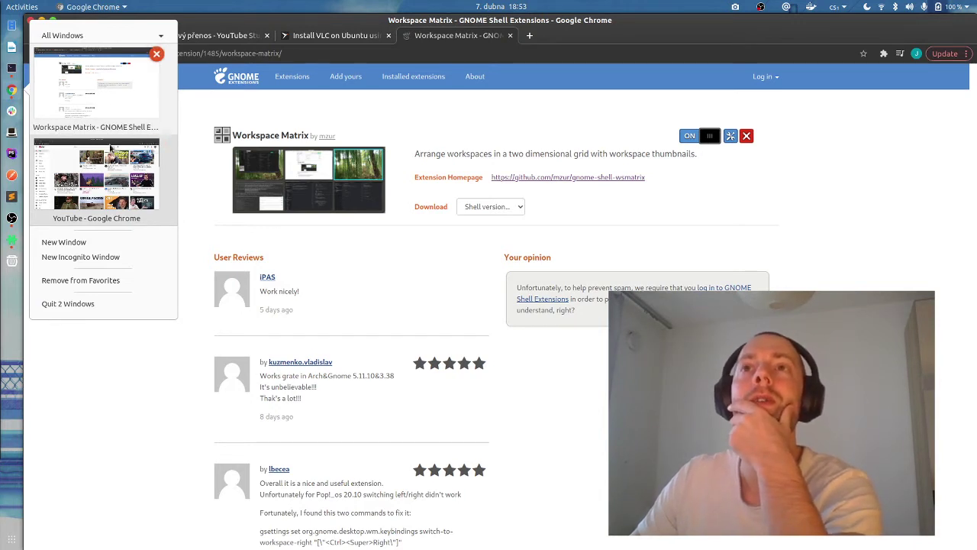
click(195, 192)
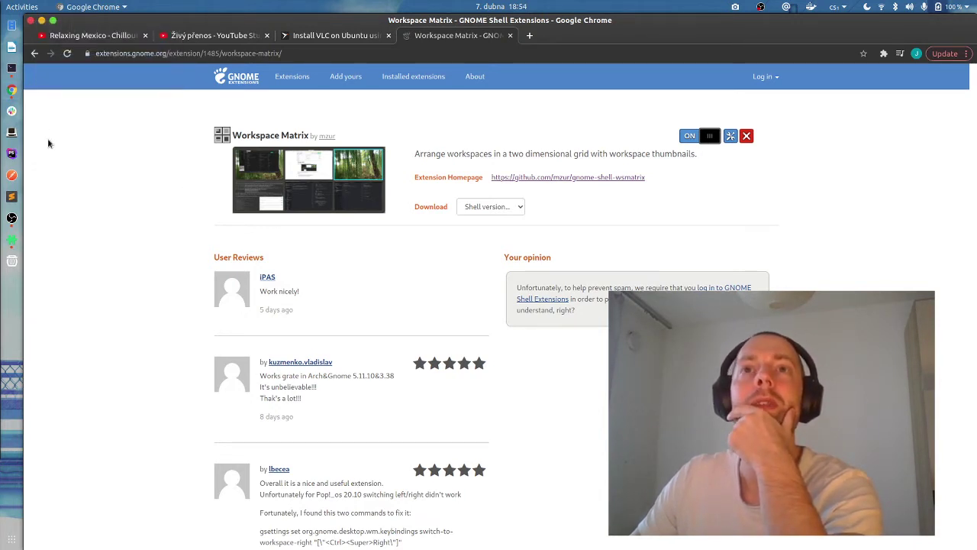
Switch to the Extensions app, view the Dash to Dock position and size settings, and close them.
click(12, 240)
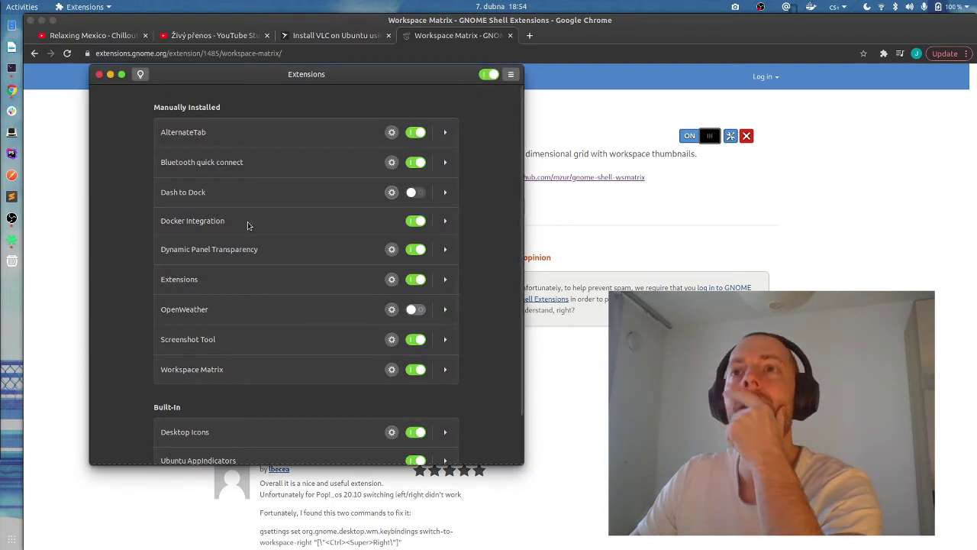
click(393, 193)
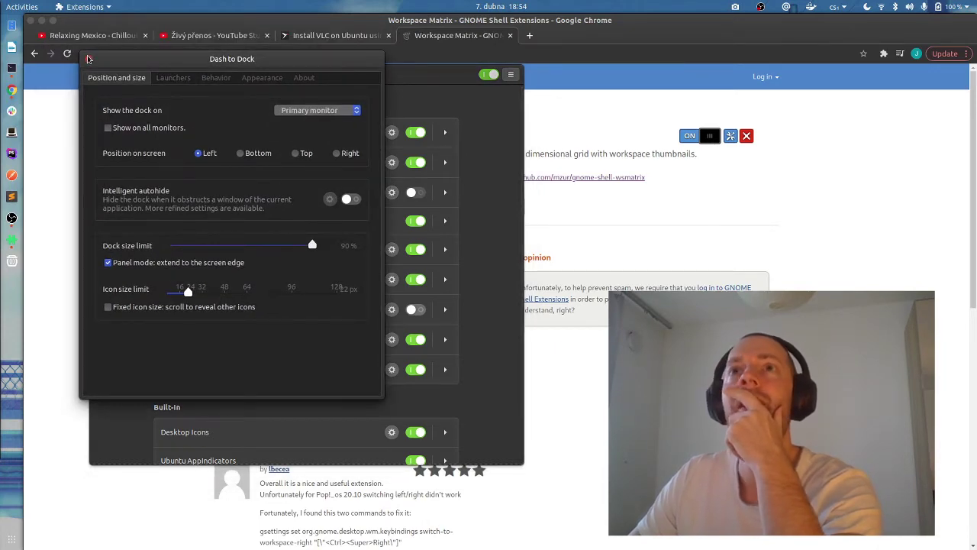
key(Escape)
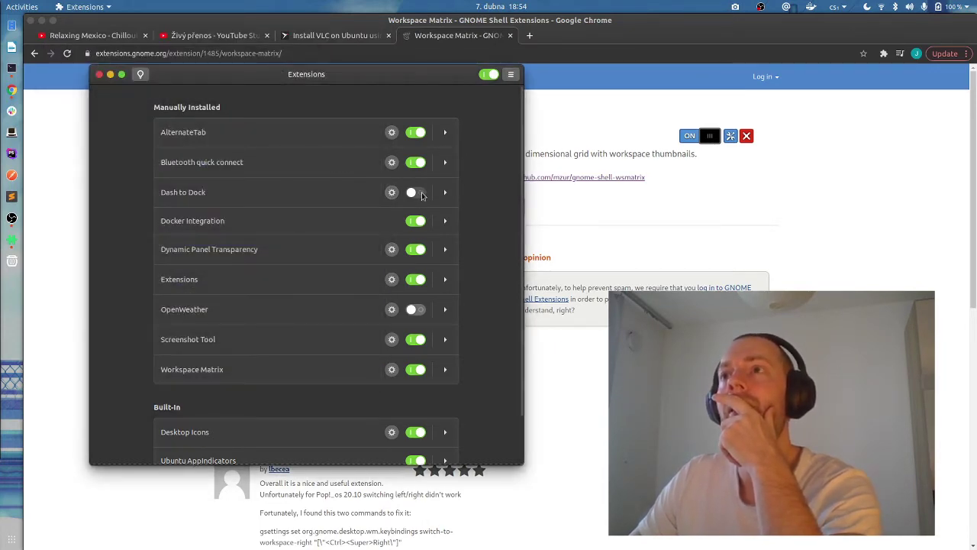
Open the Dash to Dock website from the extension's details, skim its overview page, and close it.
click(445, 192)
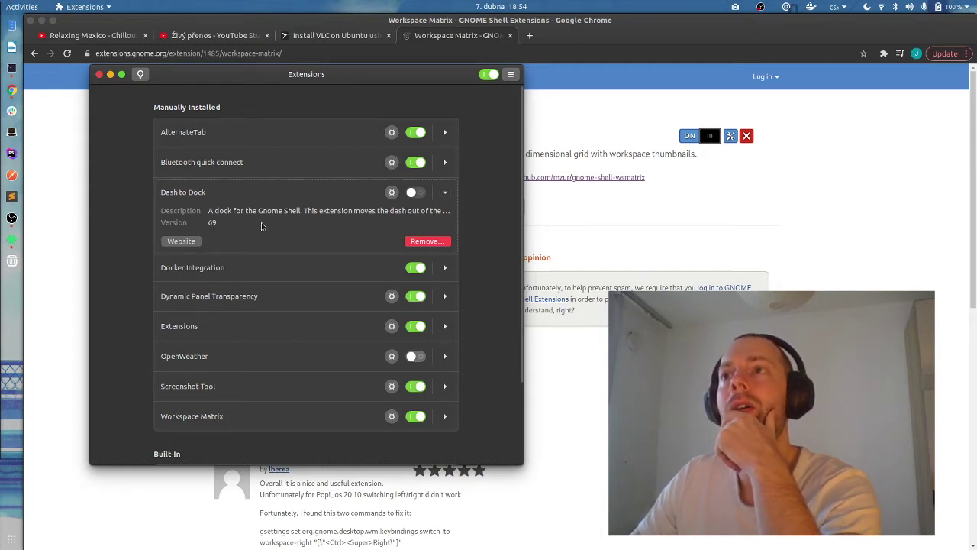
click(183, 242)
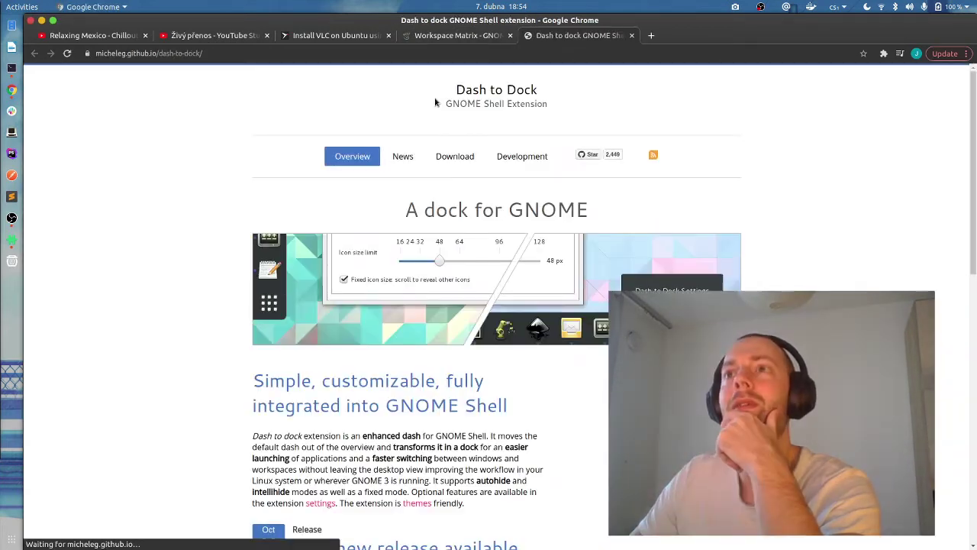
scroll(244, 191, down, 5)
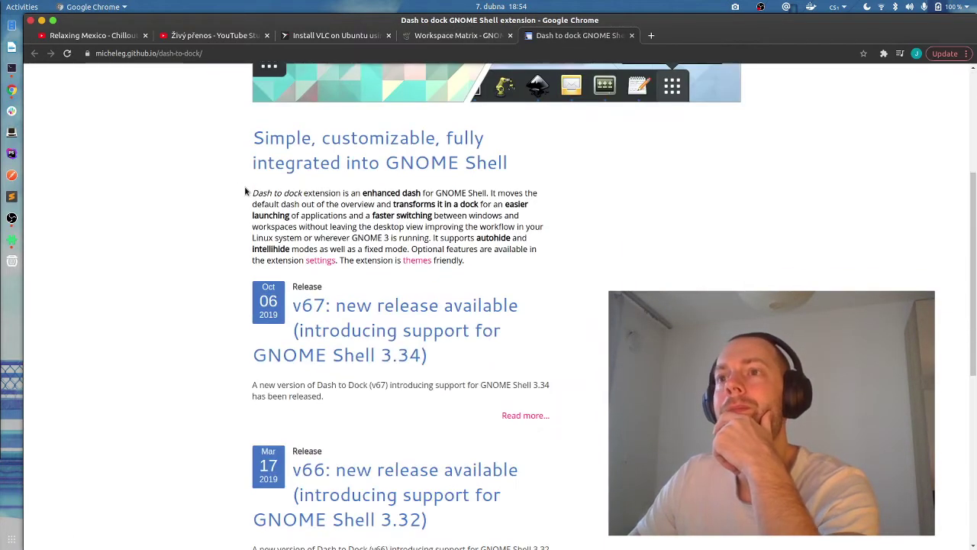
scroll(244, 188, up, 2)
scroll(244, 187, up, 3)
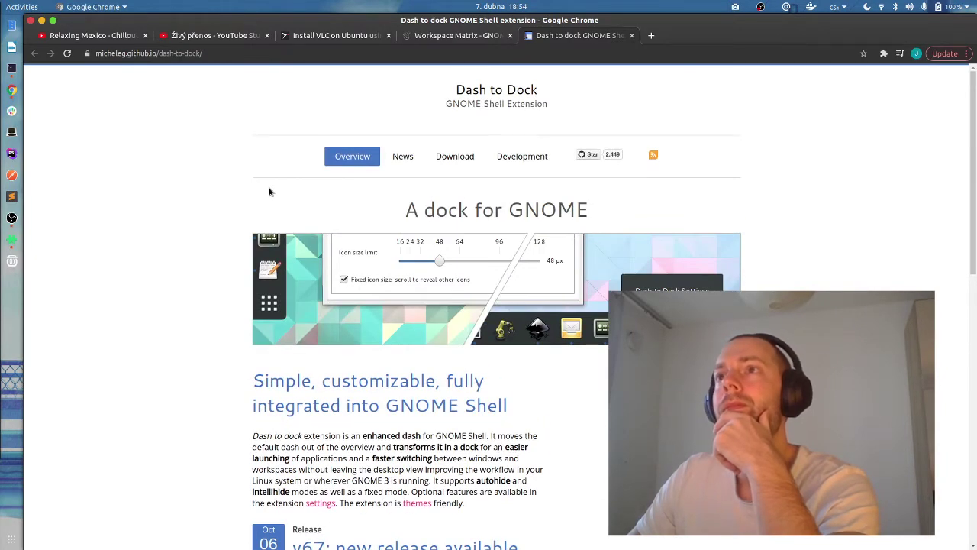
click(632, 36)
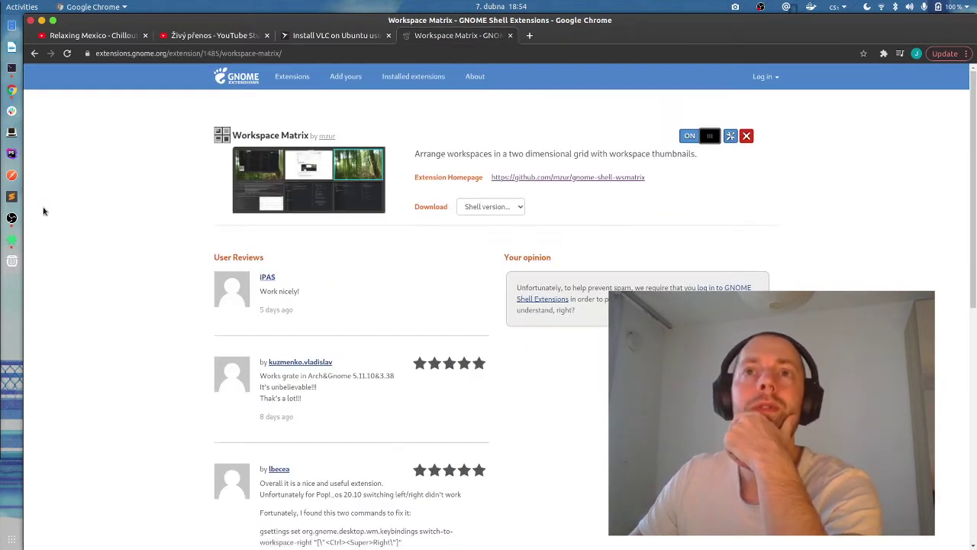
Return to the Extensions app and demonstrate Dash to Dock's Intelligent autohide by toggling it on and off in its settings.
click(13, 242)
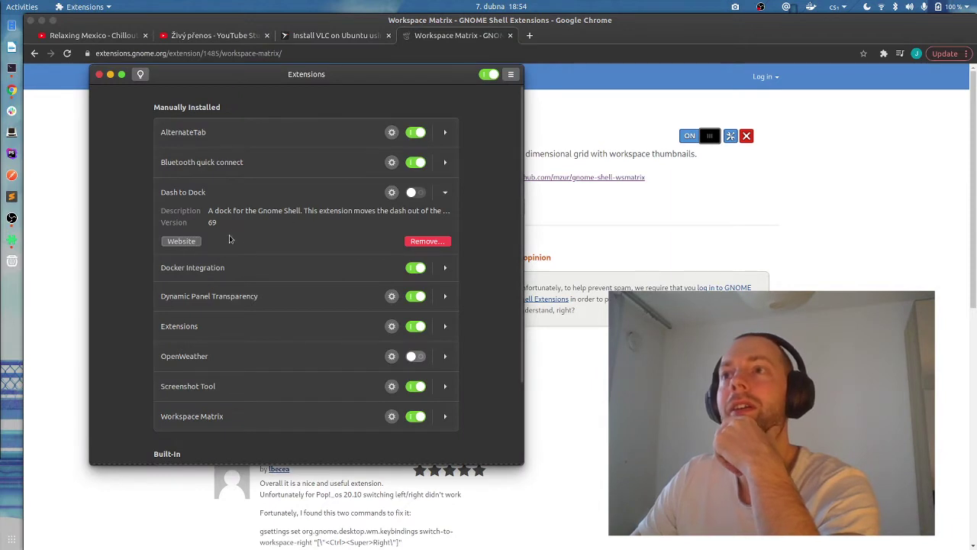
click(445, 192)
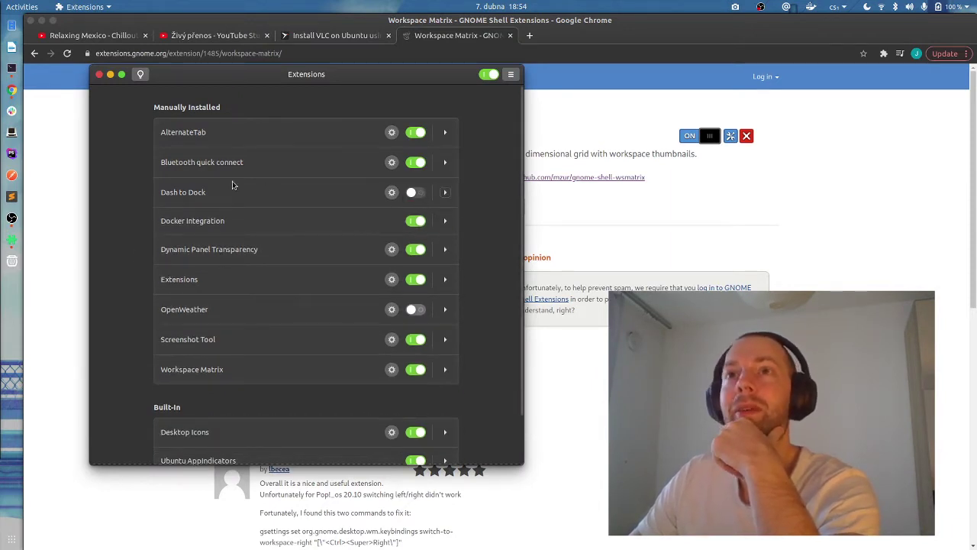
click(392, 193)
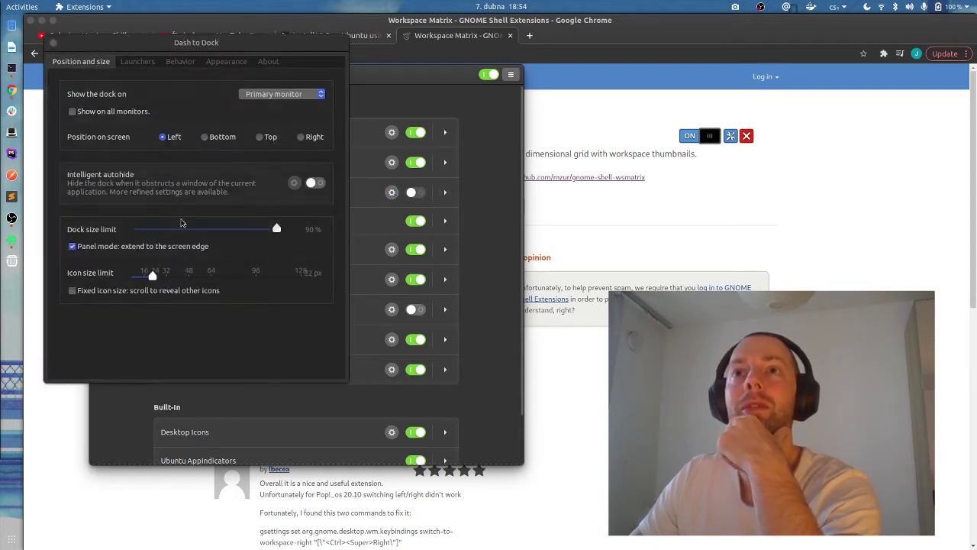
click(316, 184)
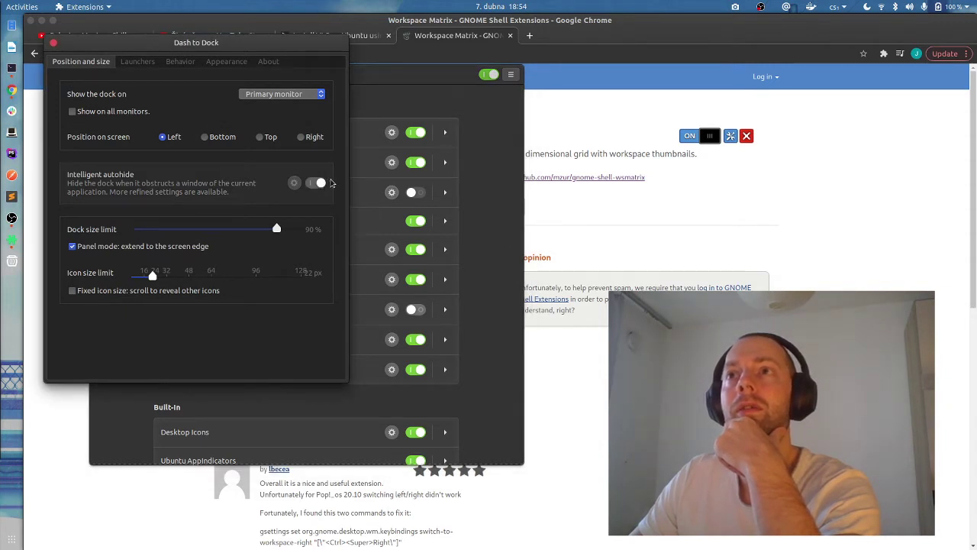
click(317, 184)
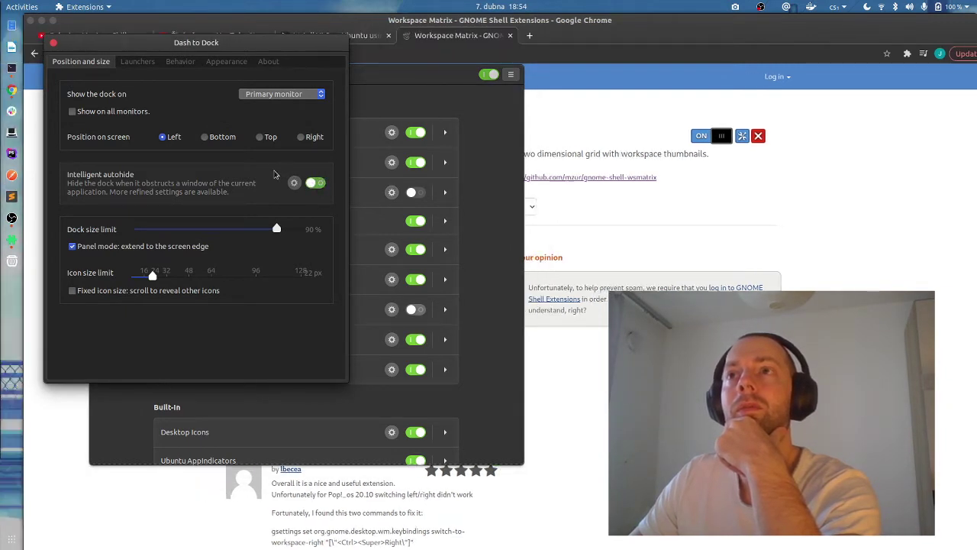
click(313, 184)
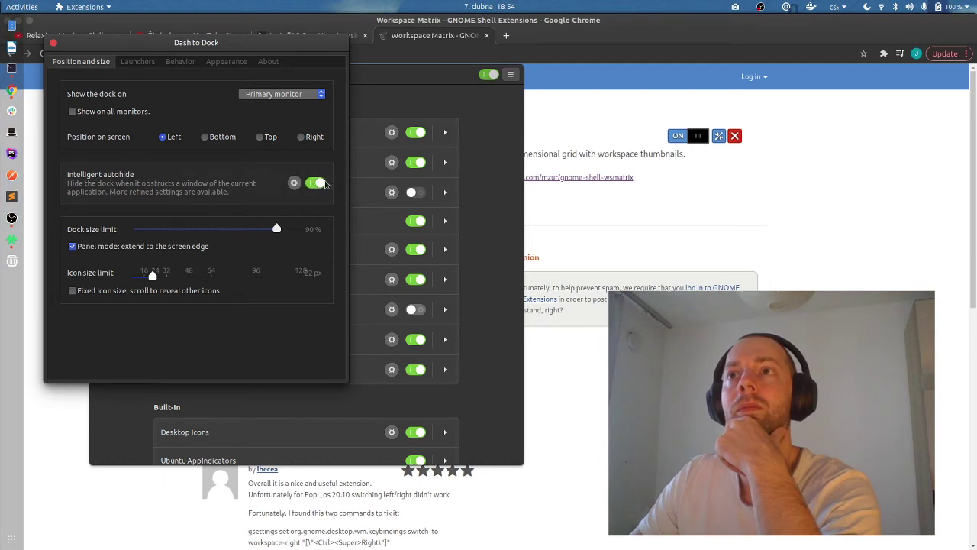
click(54, 43)
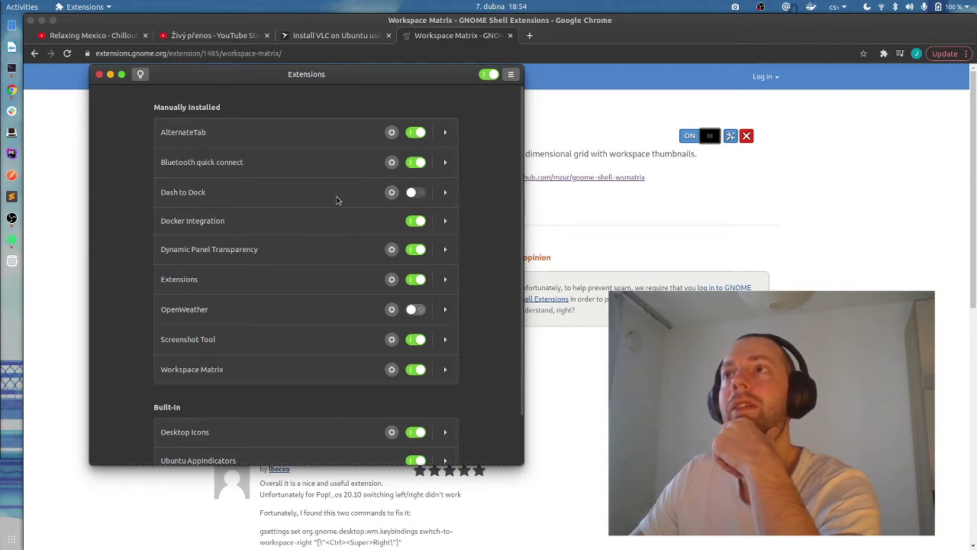
Move the Extensions window slightly higher and view the Bluetooth device switches in the system menu.
drag(203, 71, 218, 51)
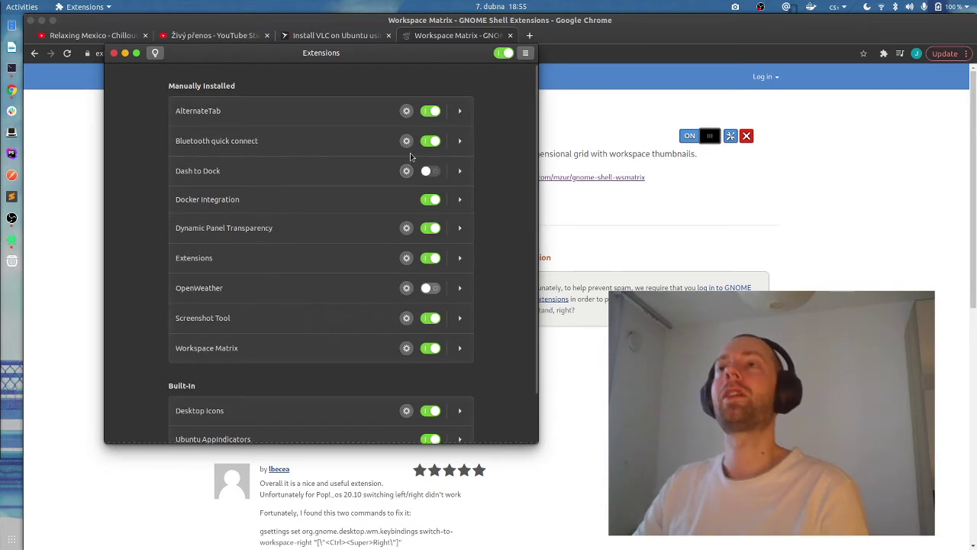
click(908, 6)
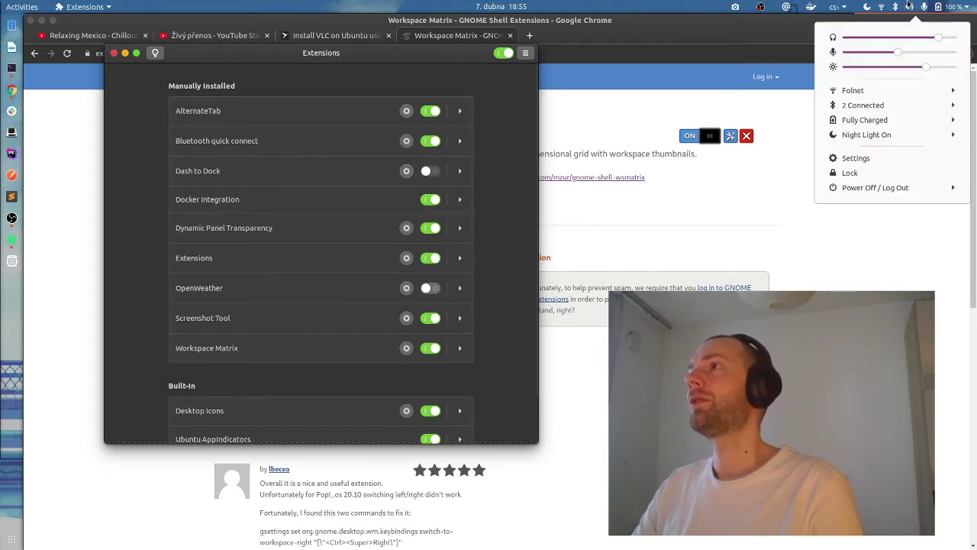
click(871, 105)
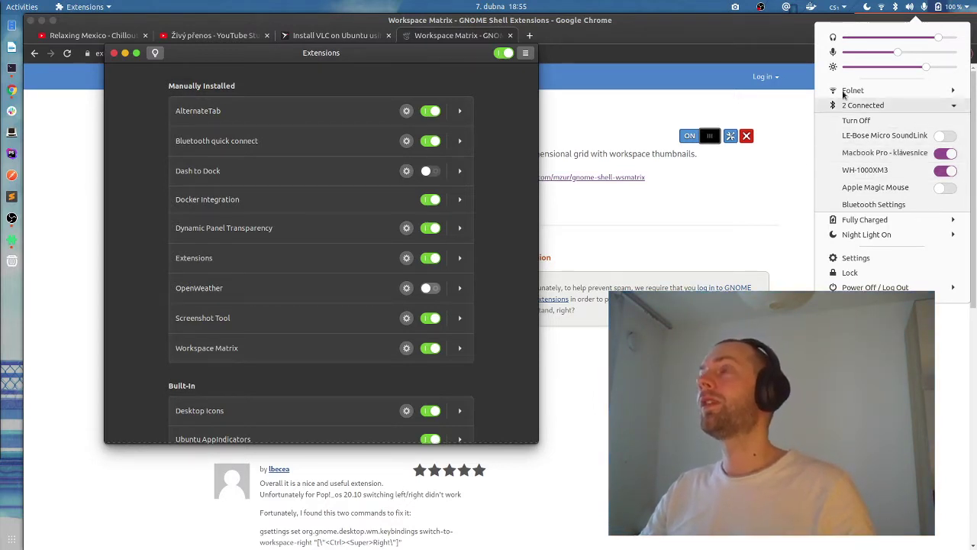
View the available keyboard layouts and close the list without changing the layout.
click(839, 4)
click(839, 4)
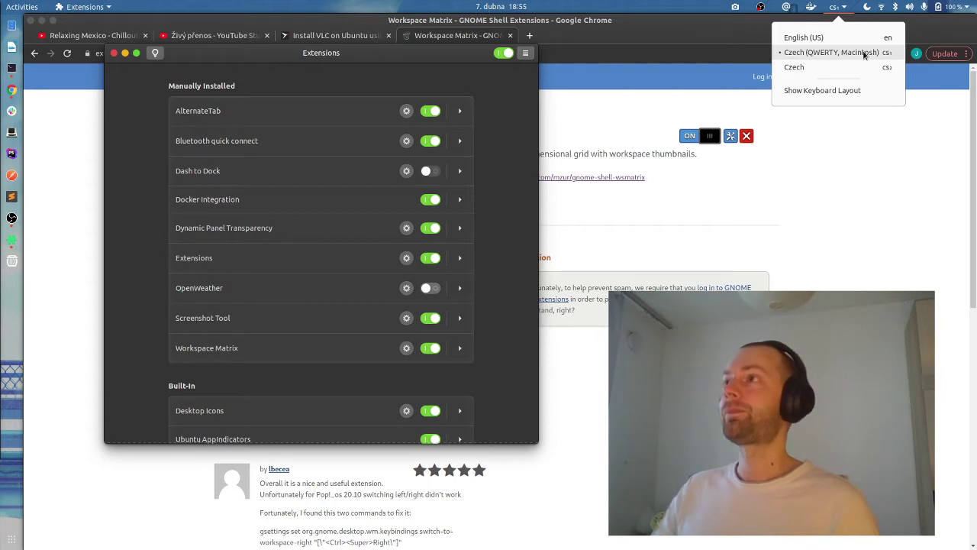
click(838, 9)
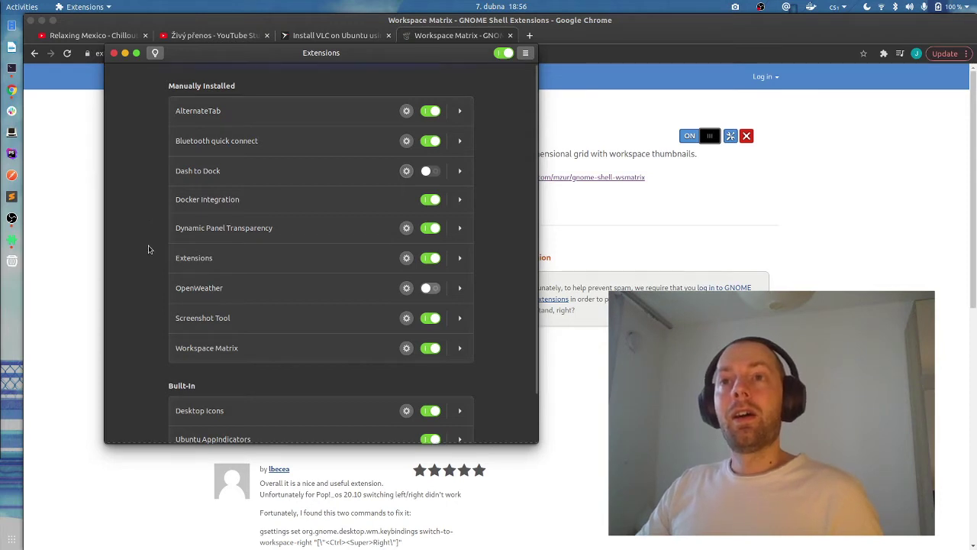
Look through the manually installed and built-in extensions, and close the Extensions window.
scroll(151, 246, down, 2)
scroll(153, 248, up, 1)
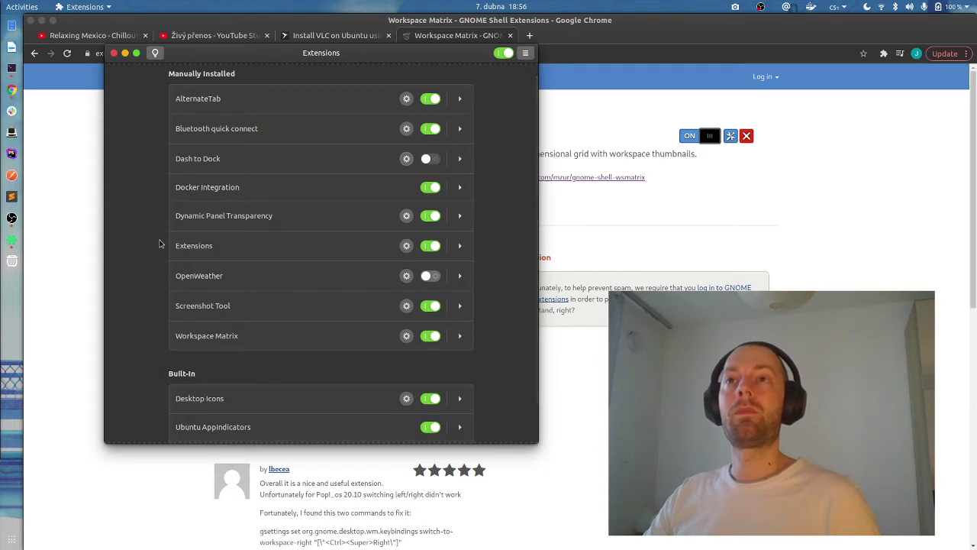
scroll(163, 252, down, 1)
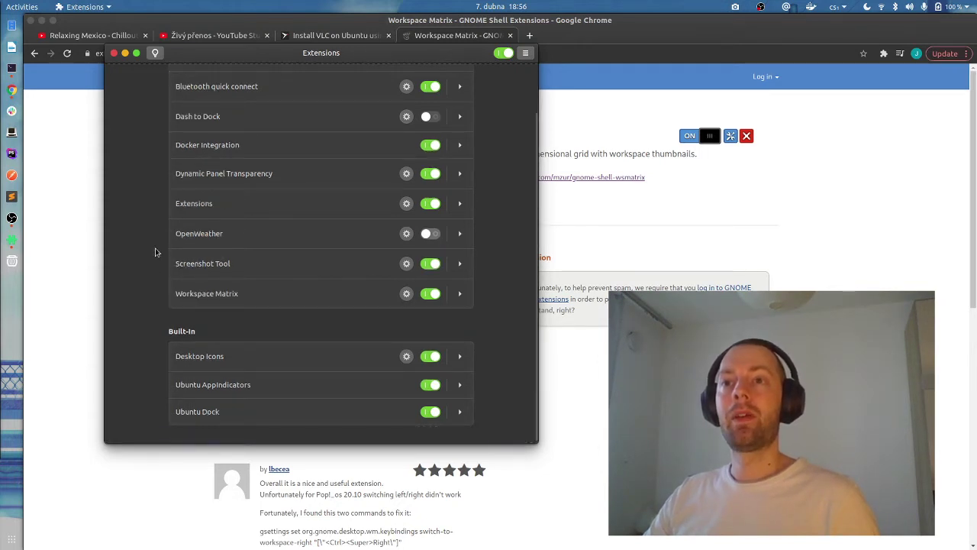
scroll(161, 248, up, 1)
drag(187, 54, 228, 69)
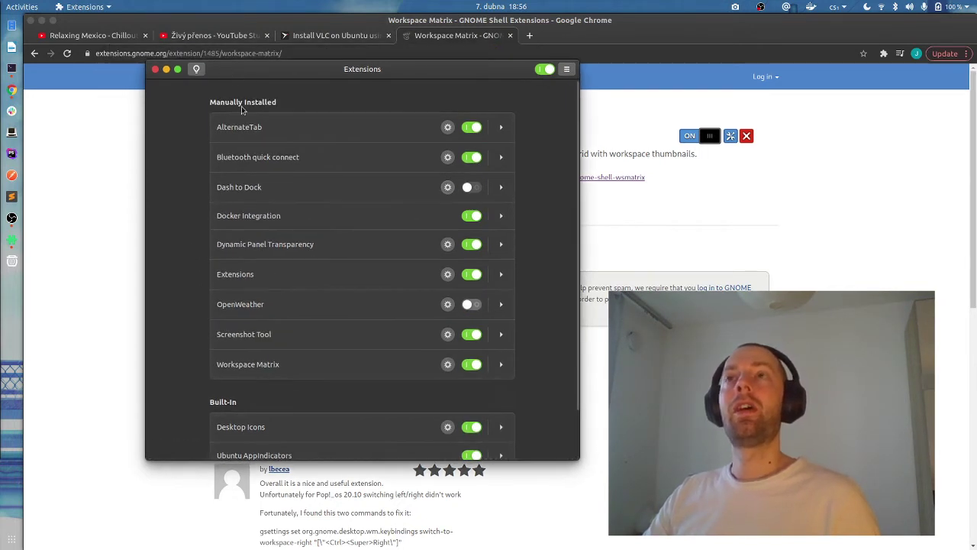
click(155, 69)
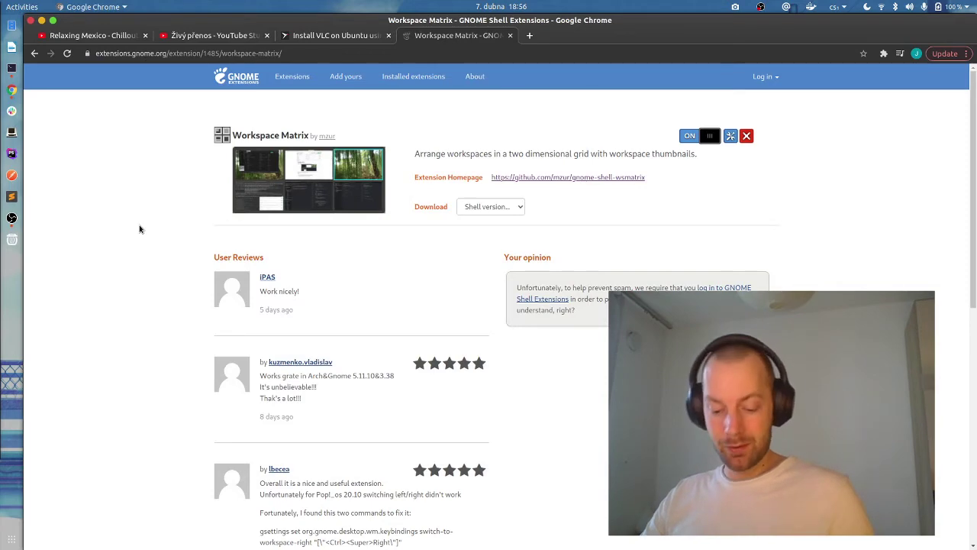
Search the installed applications for Tweaks, open it, and place its window over the middle of the browser page.
key(super+a)
click(450, 35)
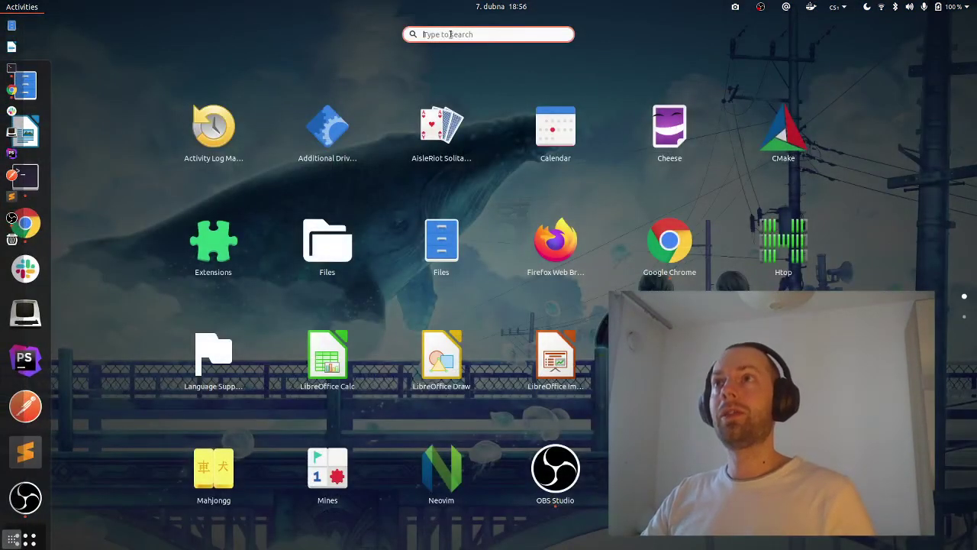
text(tweel)
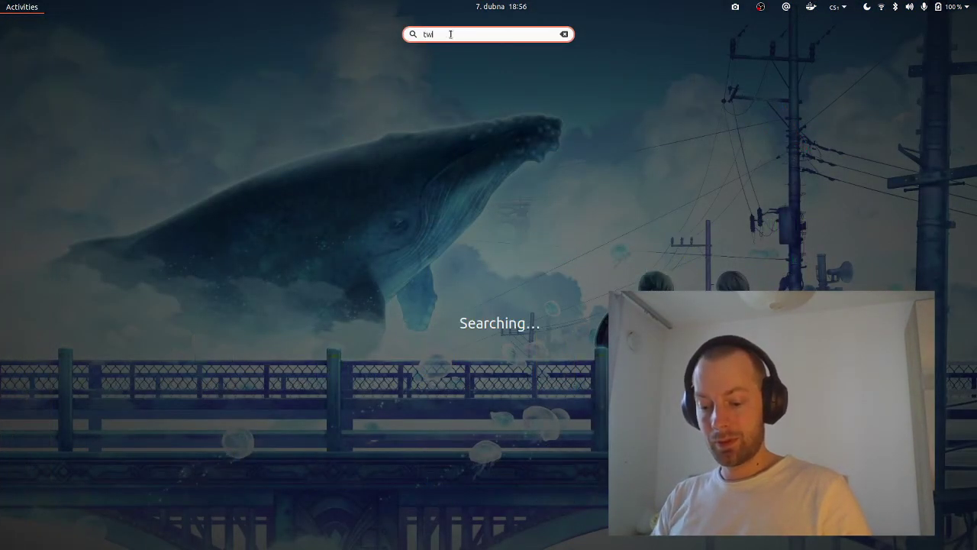
key(BackSpace)
text(al)
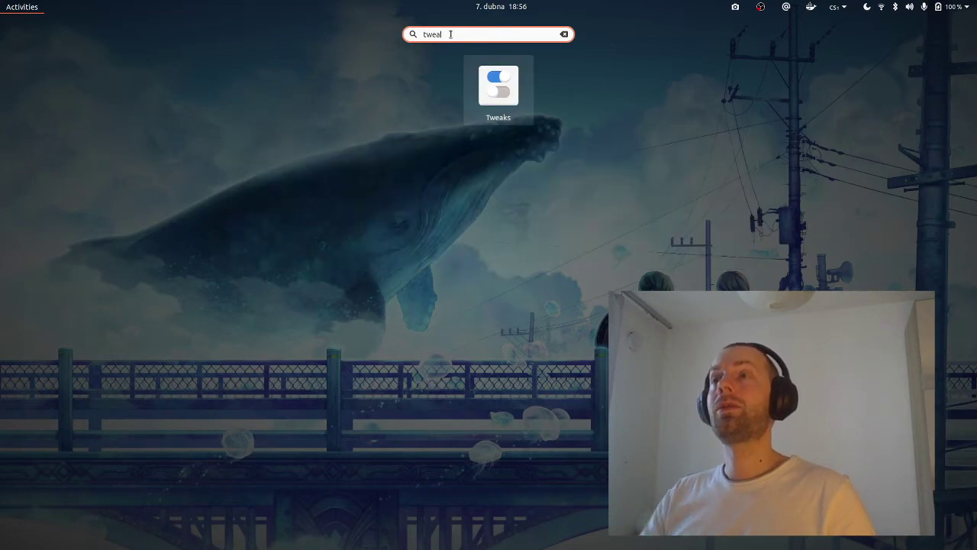
click(515, 93)
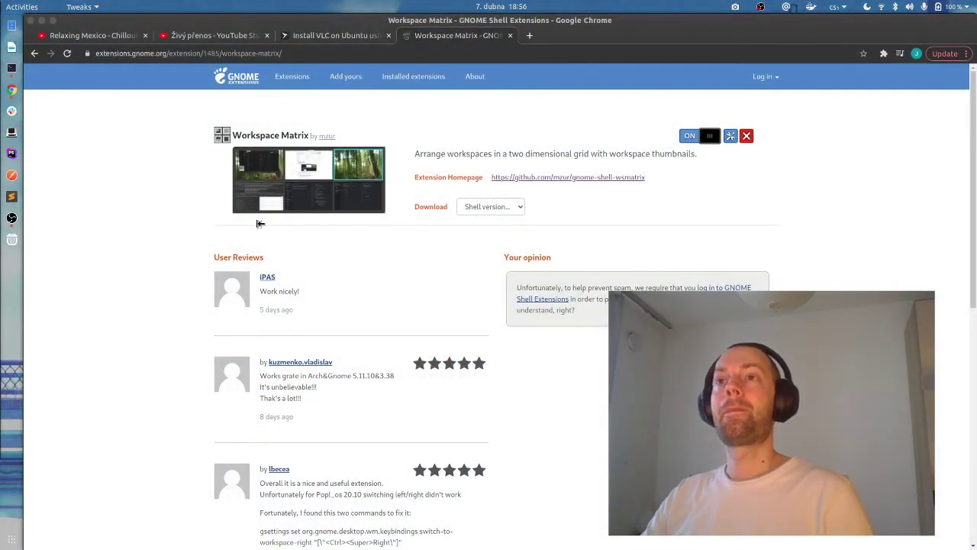
drag(385, 125, 185, 129)
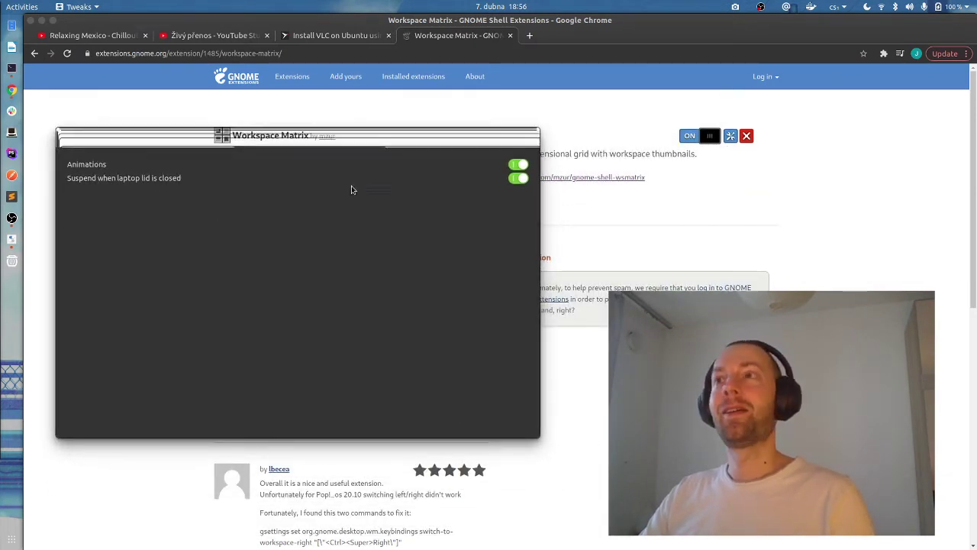
drag(200, 138, 239, 227)
click(257, 236)
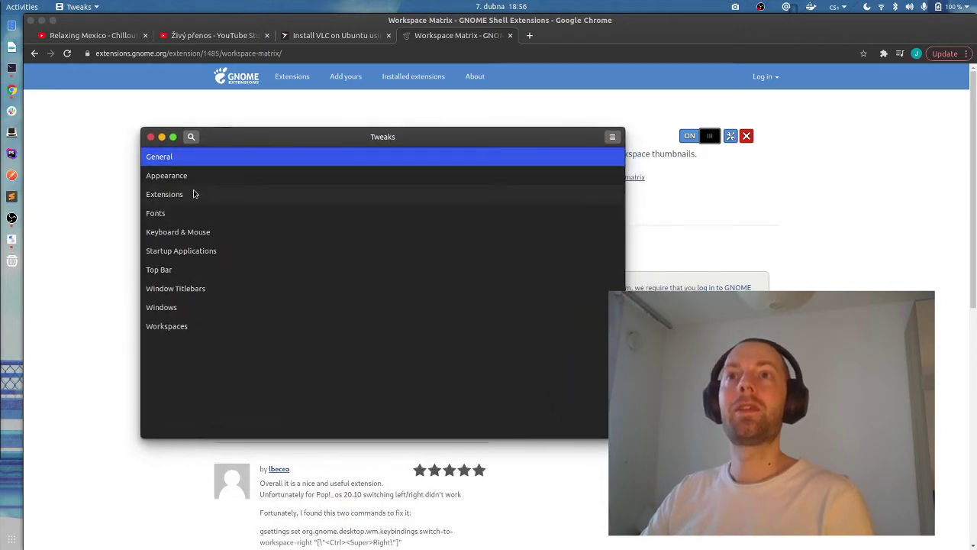
View the Appearance and Top Bar settings in Tweaks and return to the category list.
click(190, 182)
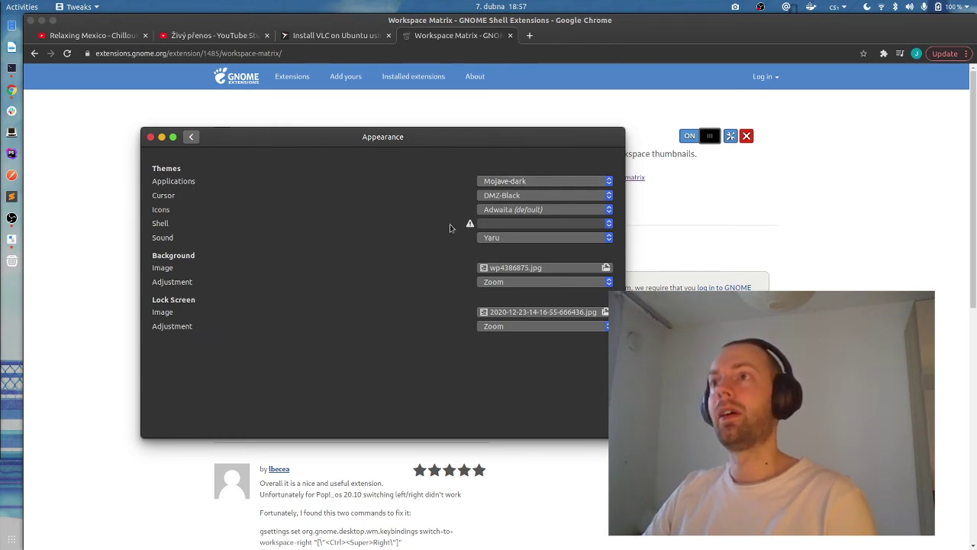
click(191, 137)
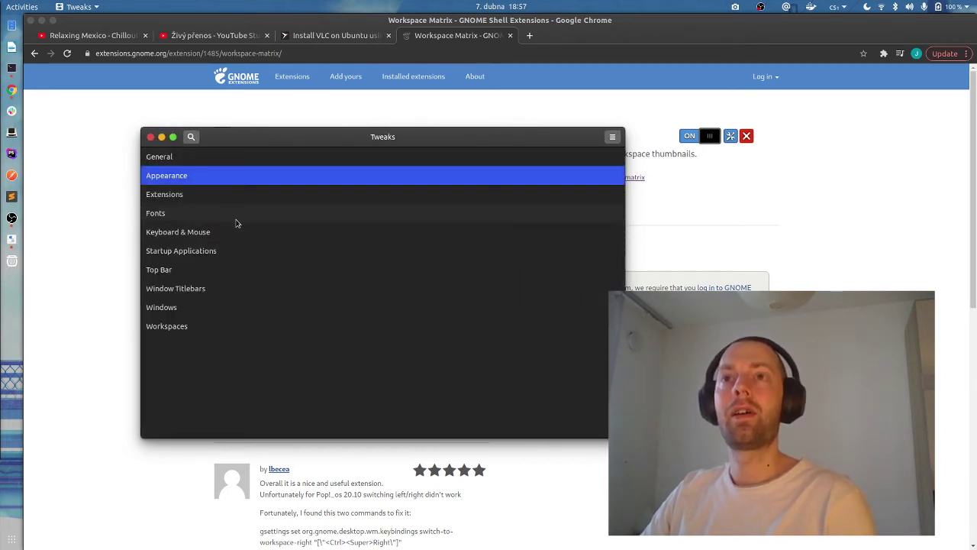
click(228, 278)
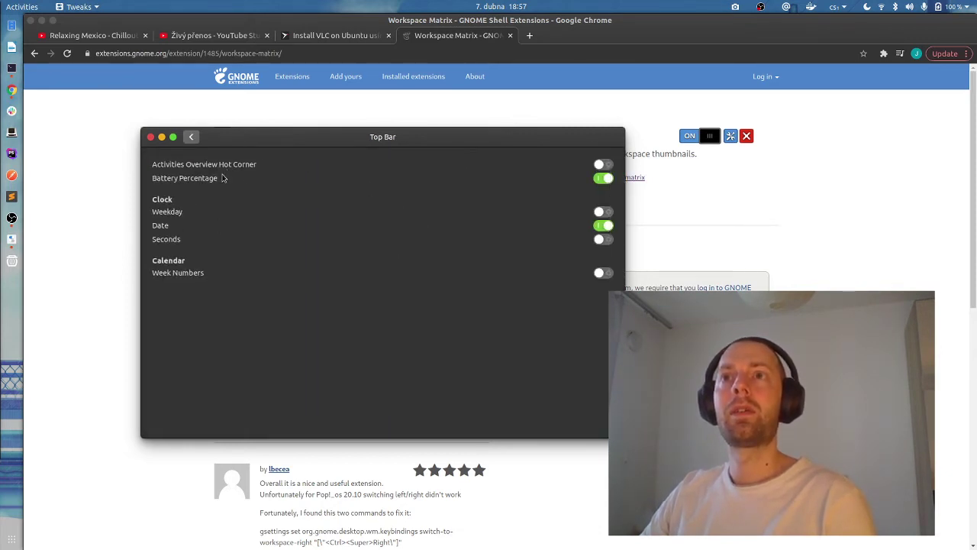
click(191, 137)
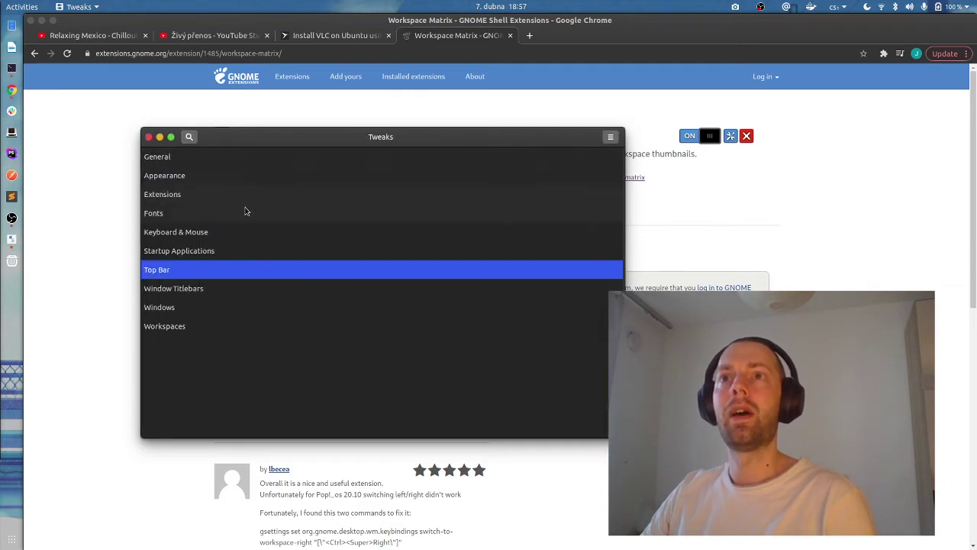
Demonstrate the titlebar button placement by setting it to Right and back to Left, and close Tweaks.
click(213, 288)
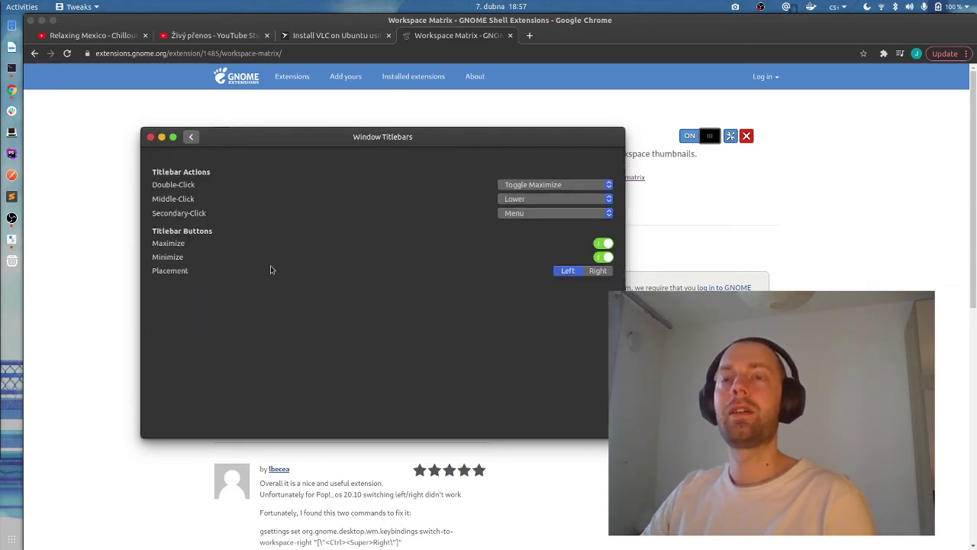
click(598, 271)
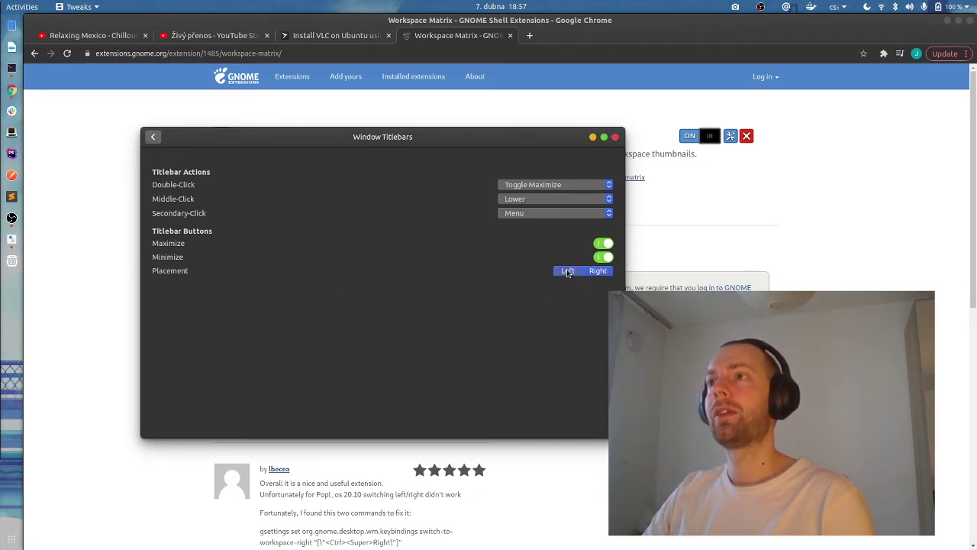
click(568, 272)
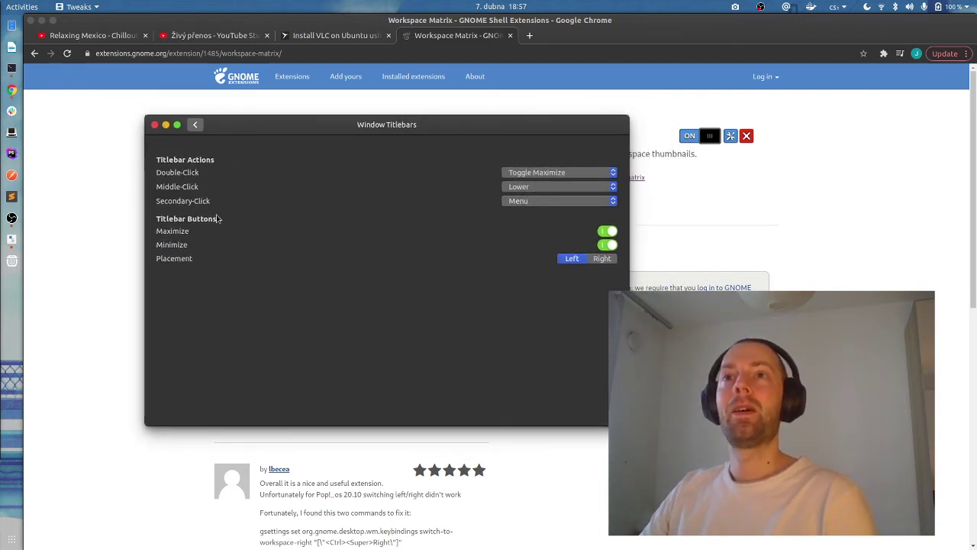
click(200, 124)
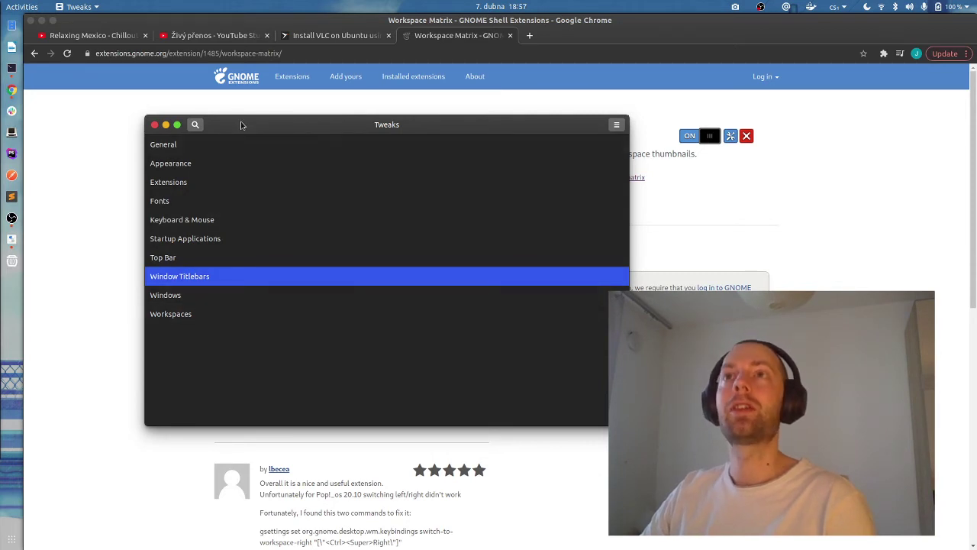
drag(240, 124, 200, 114)
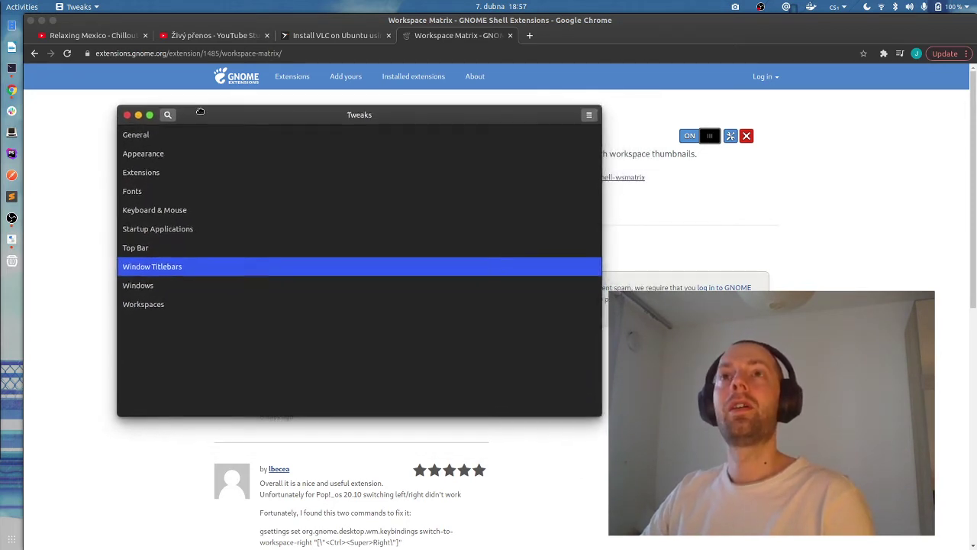
click(127, 114)
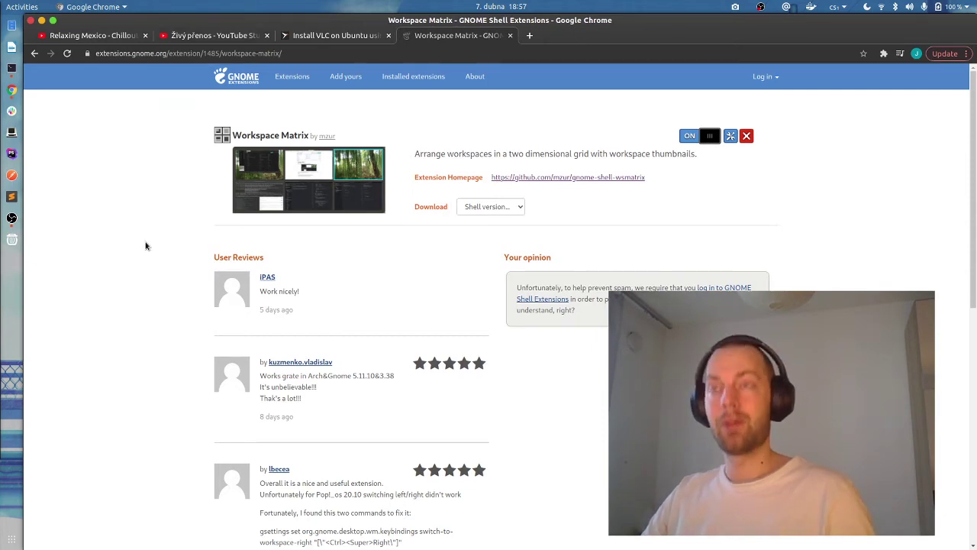
Switch to the Terminal workspace and back, and show the Install VLC on Ubuntu page in Chrome.
key(ctrl+alt+Right)
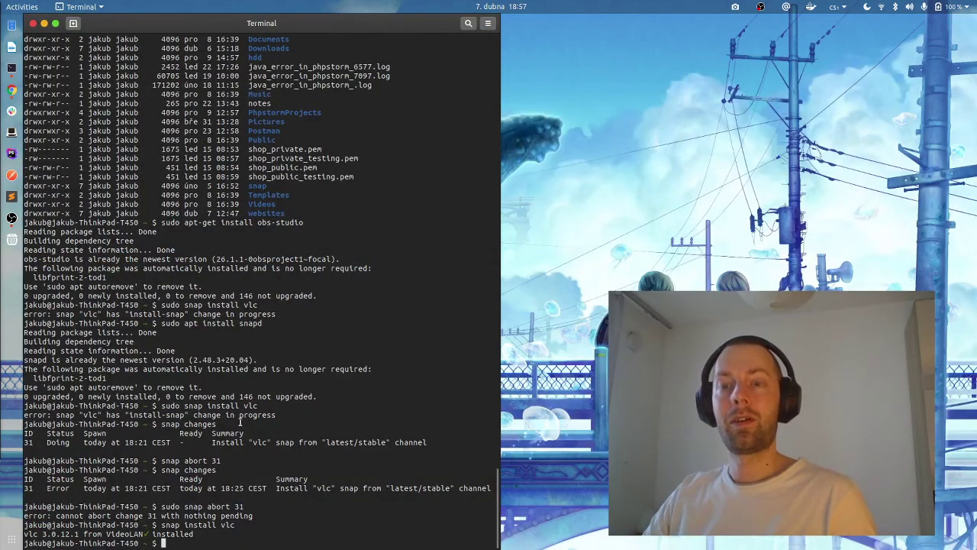
key(ctrl+alt+Left)
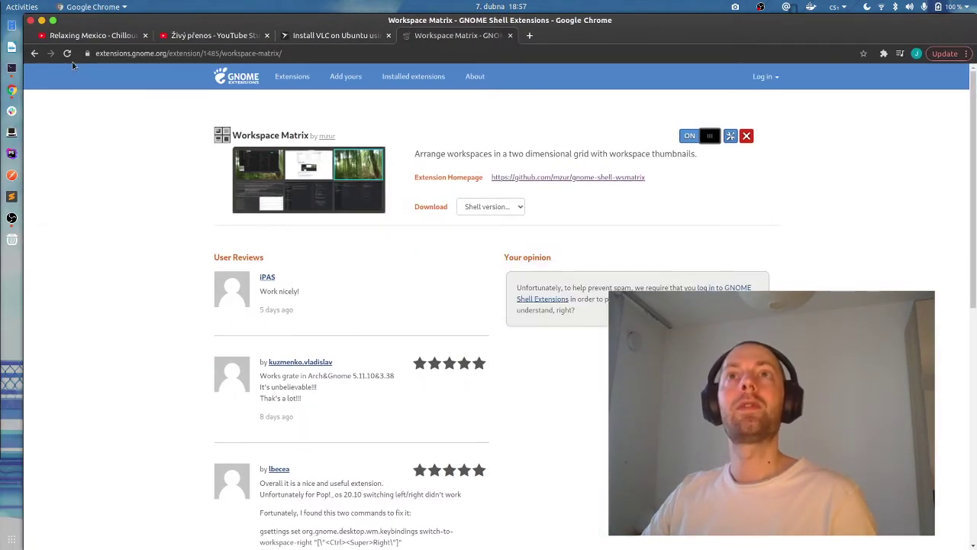
click(331, 35)
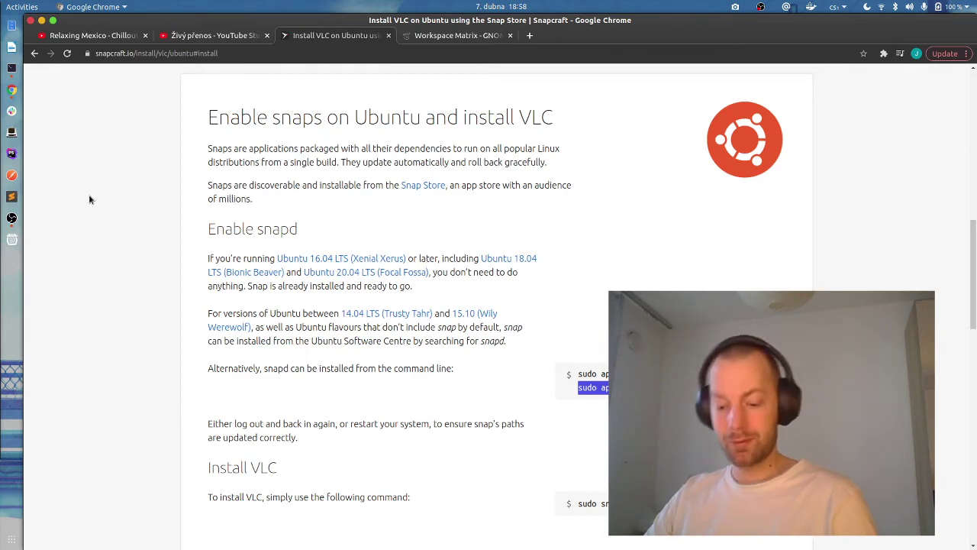
Show the application grid twice, returning to the Chrome window each time.
key(super+a)
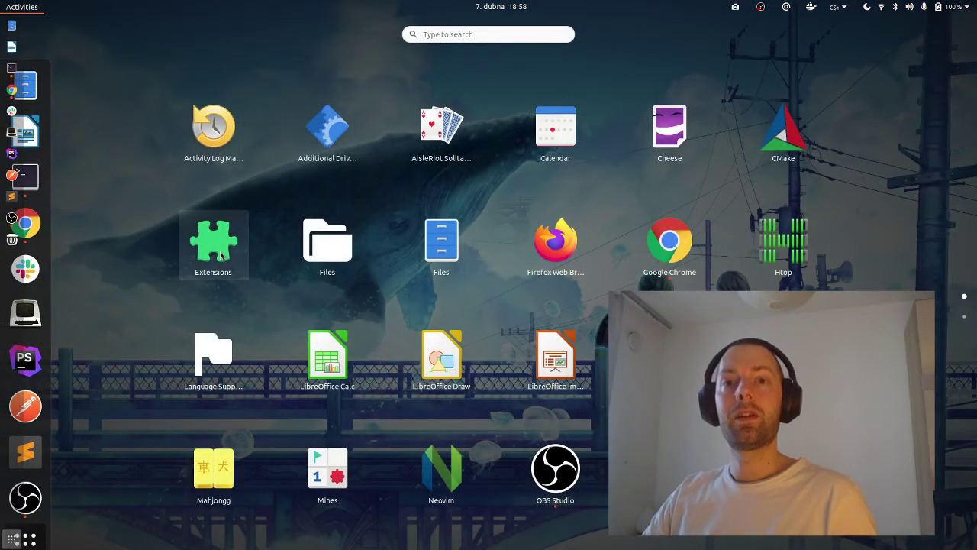
key(Escape)
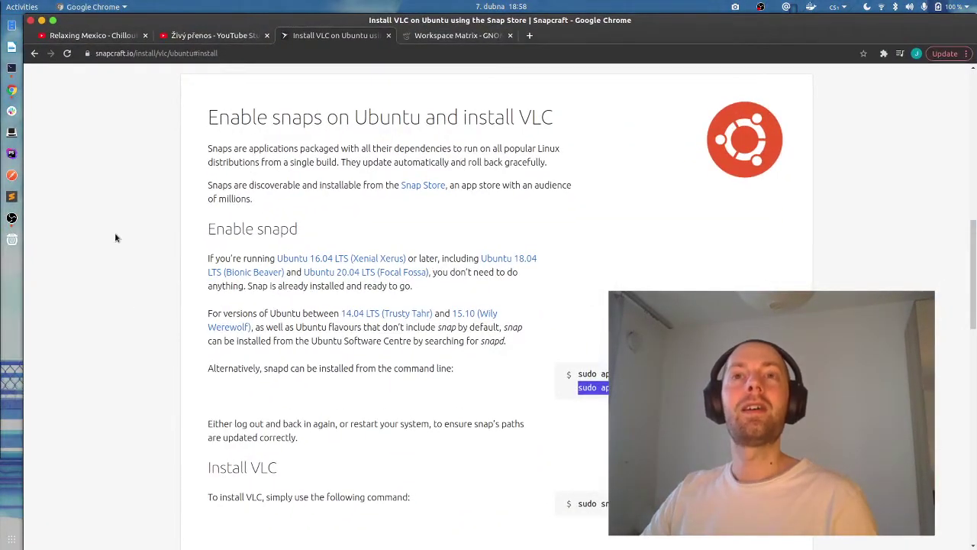
key(super+a)
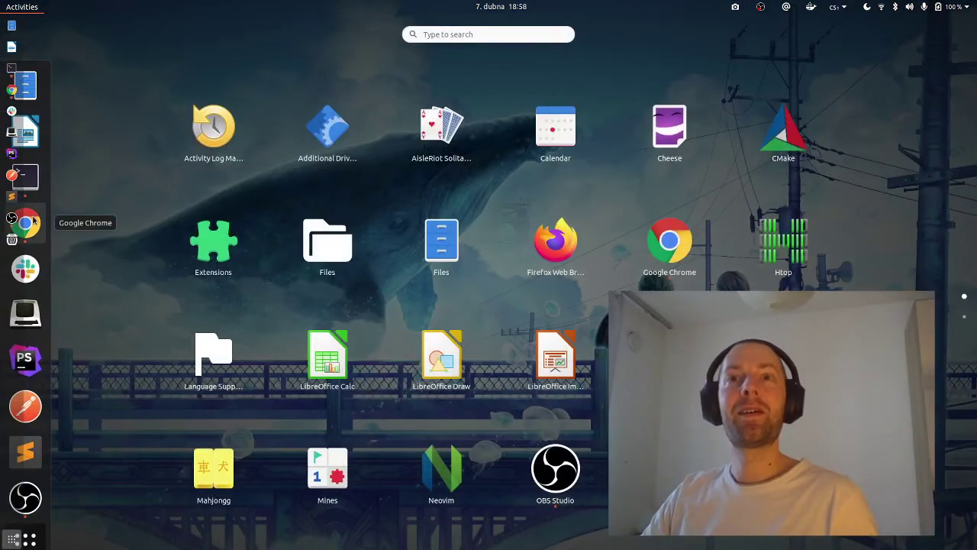
click(32, 220)
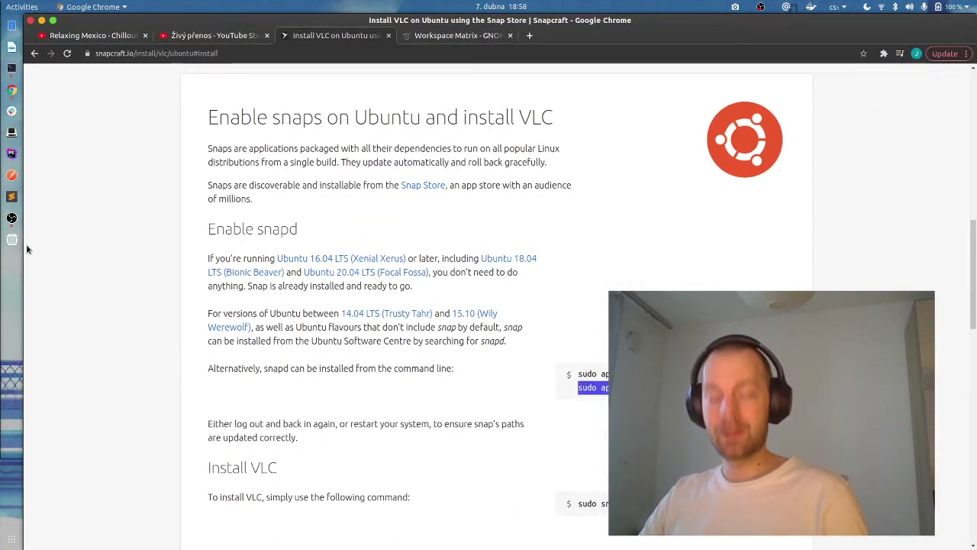
Open the Extensions app, view Dash to Dock's position and size settings, and close both windows.
key(super+a)
click(213, 243)
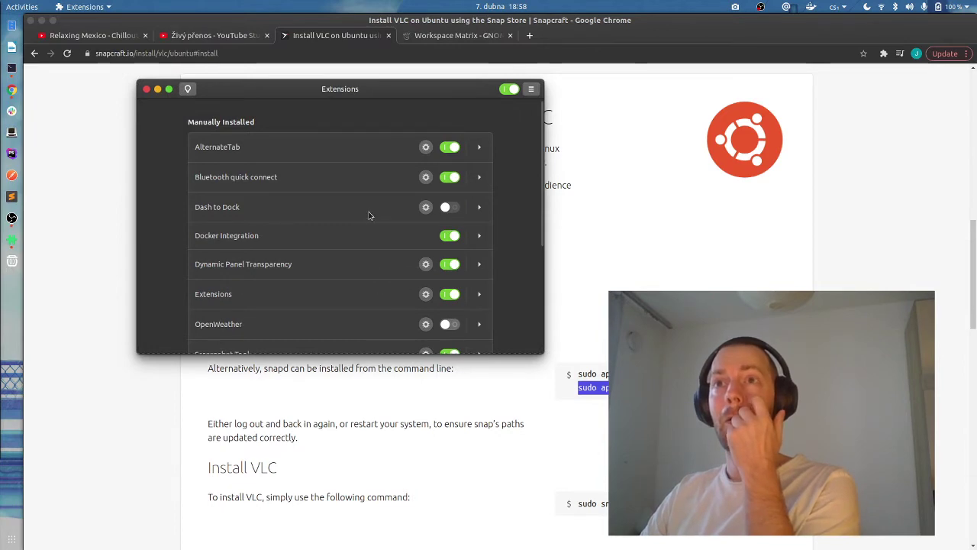
click(426, 206)
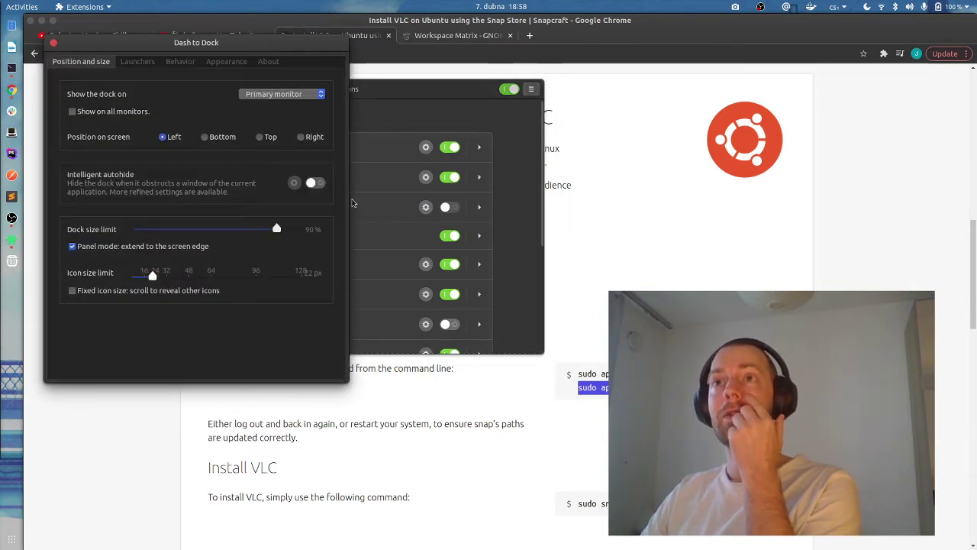
click(102, 59)
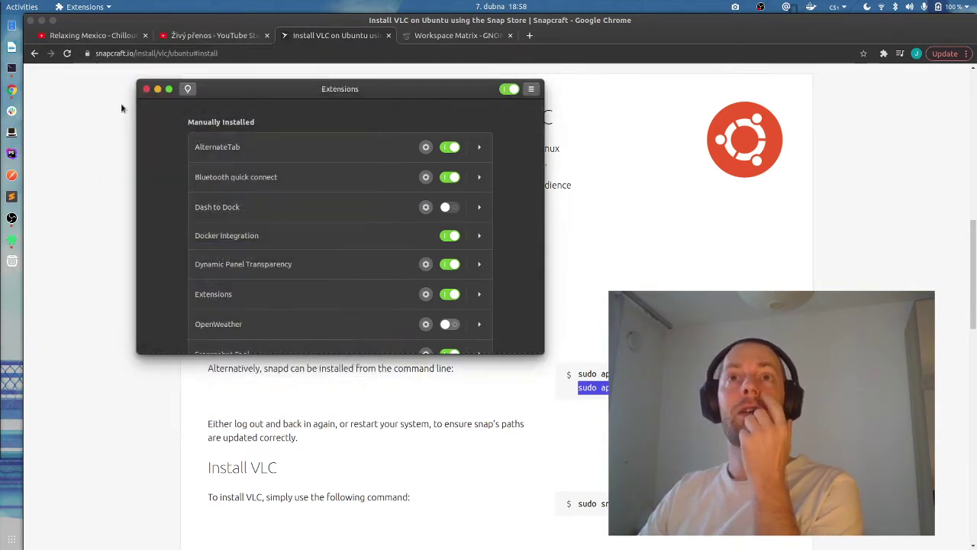
drag(217, 90, 241, 87)
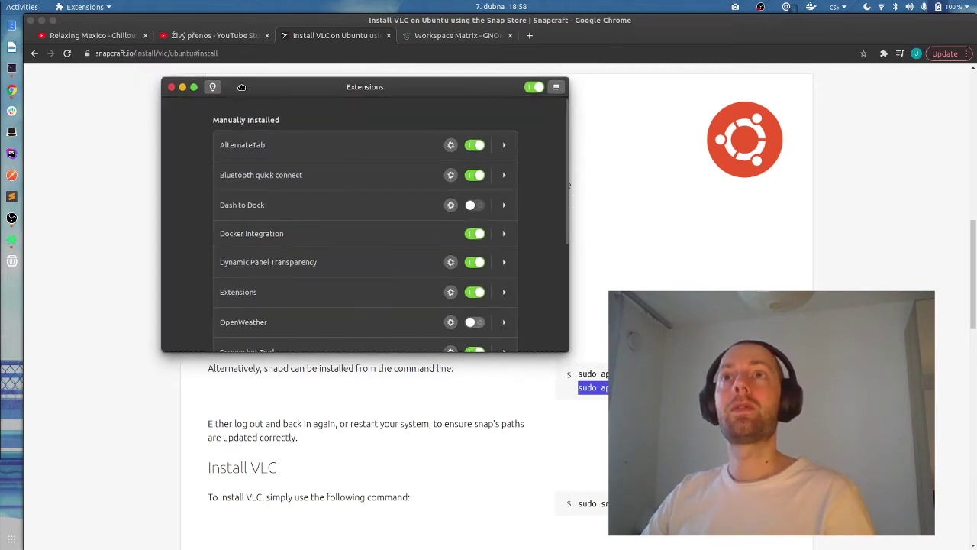
click(171, 87)
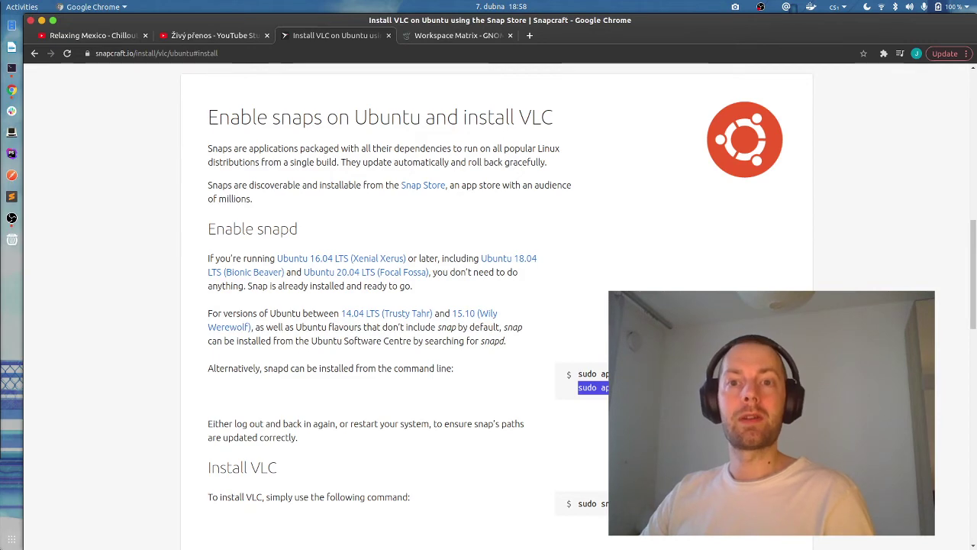
Browse both pages of the application grid, demonstrate opening and closing it, and return to the browser.
click(13, 540)
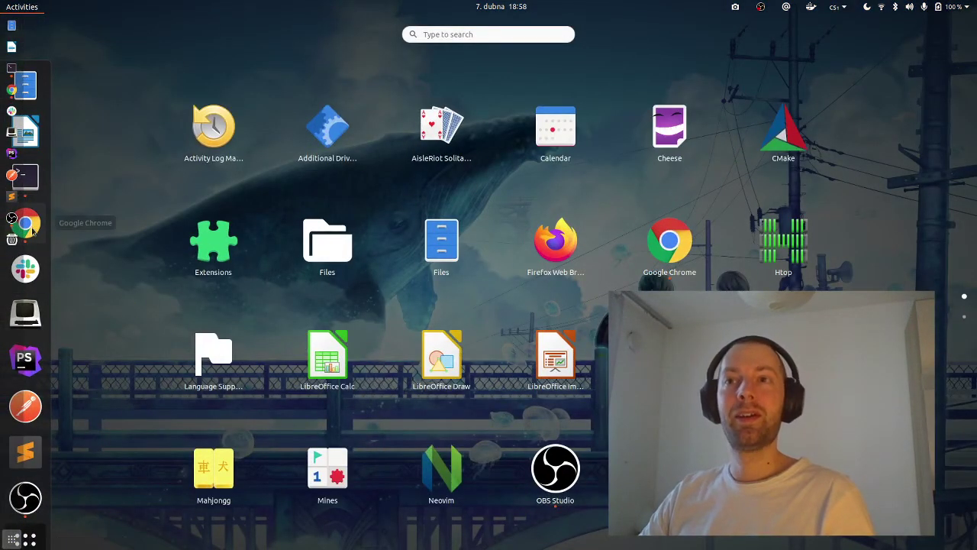
scroll(212, 284, down, 1)
scroll(212, 284, down, 3)
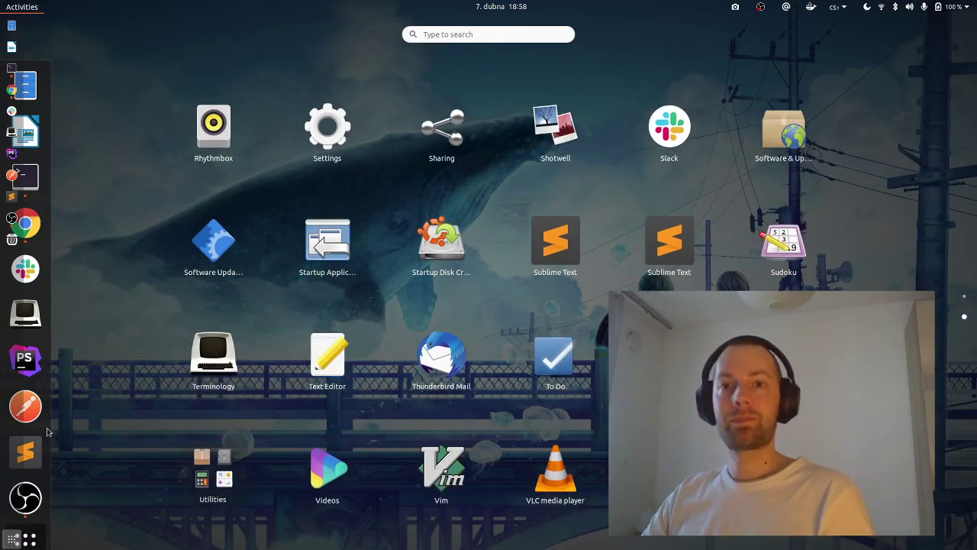
click(14, 540)
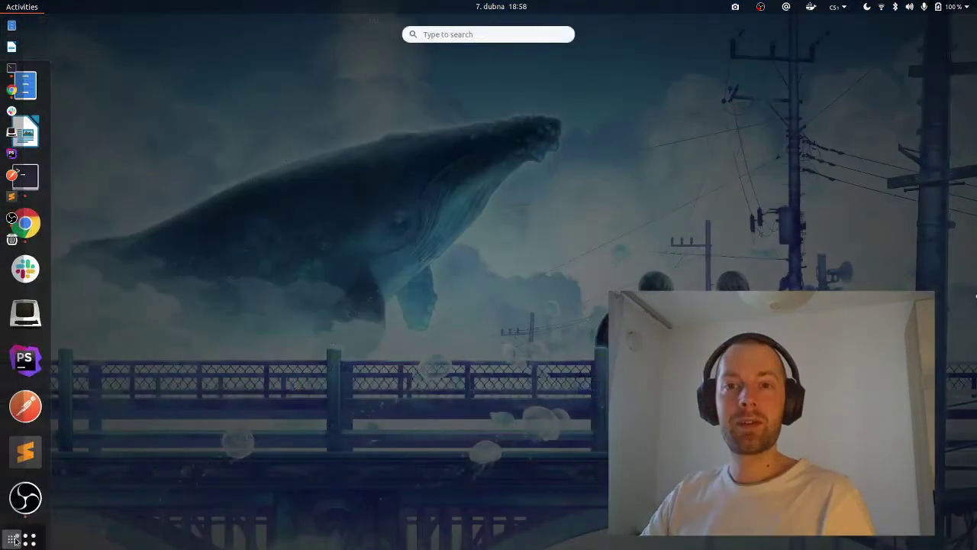
click(14, 539)
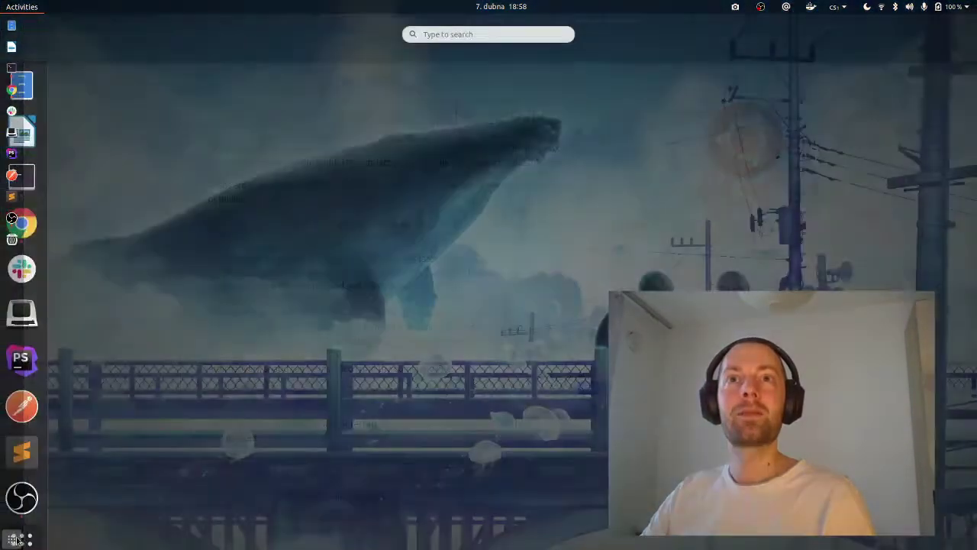
click(13, 539)
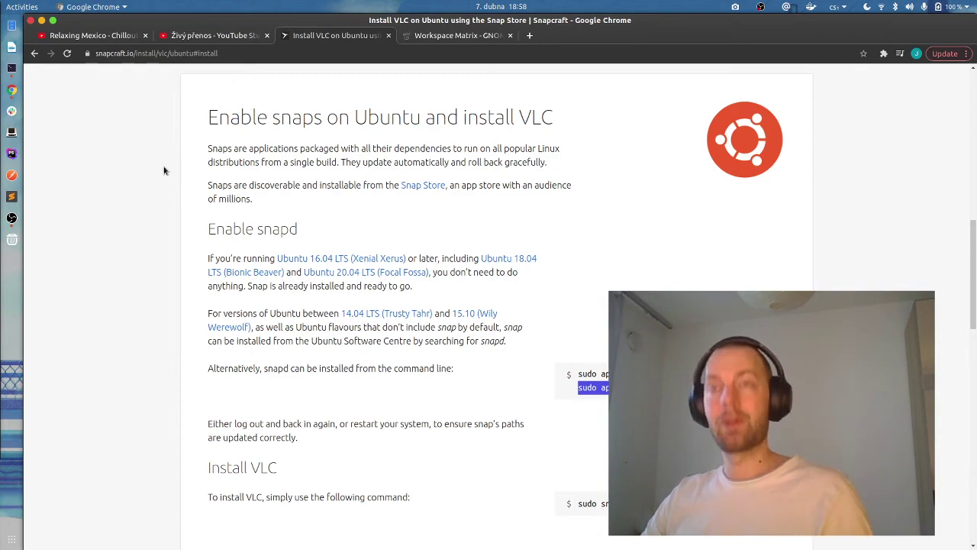
Demonstrate switching between the browser and Terminal workspaces, ending on the Terminal workspace.
key(alt+Tab)
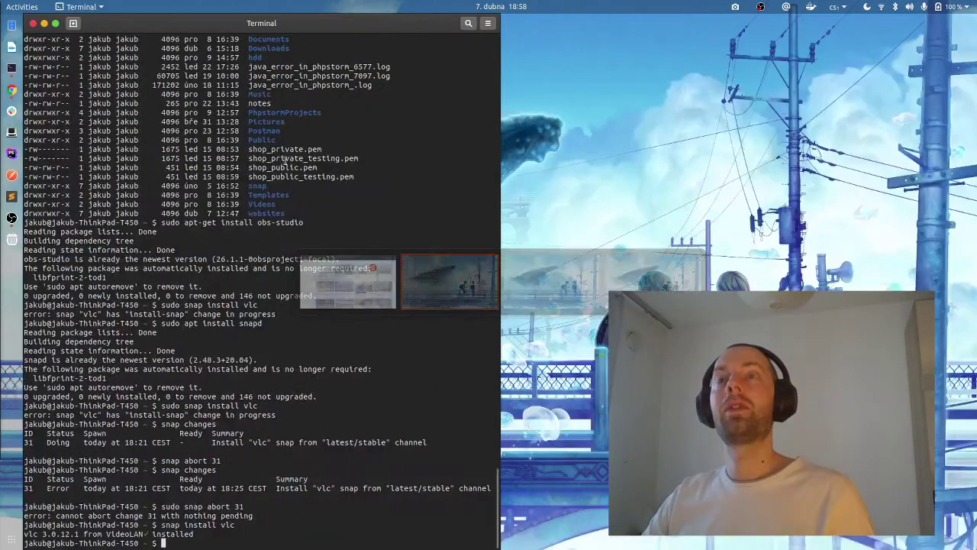
key(alt+shift+Tab)
key(alt+Tab)
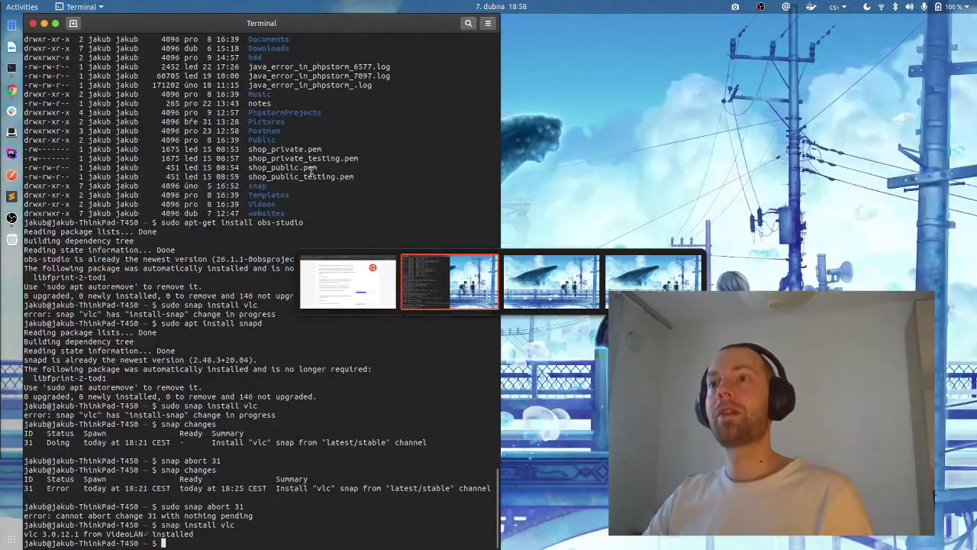
Demonstrate the window switcher on the browser workspace by cycling through both Chrome windows and OBS, and choose OBS.
key(alt+shift+Tab)
key(alt+Tab)
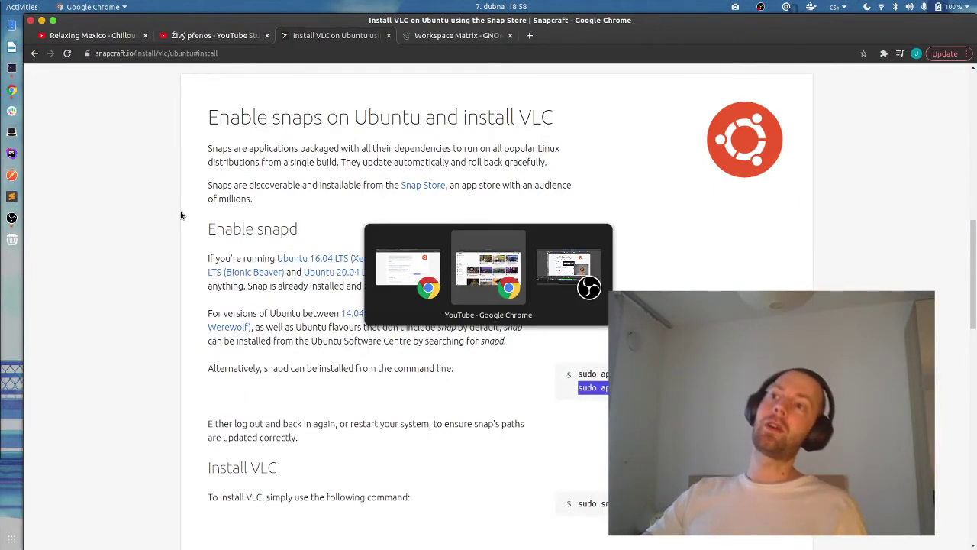
key(alt+Tab)
key(alt+Tab)
key(alt+Tab)
key(alt+Tab)
key(alt+Tab)
key(alt+shift+Tab)
key(alt+Tab)
key(alt+Tab)
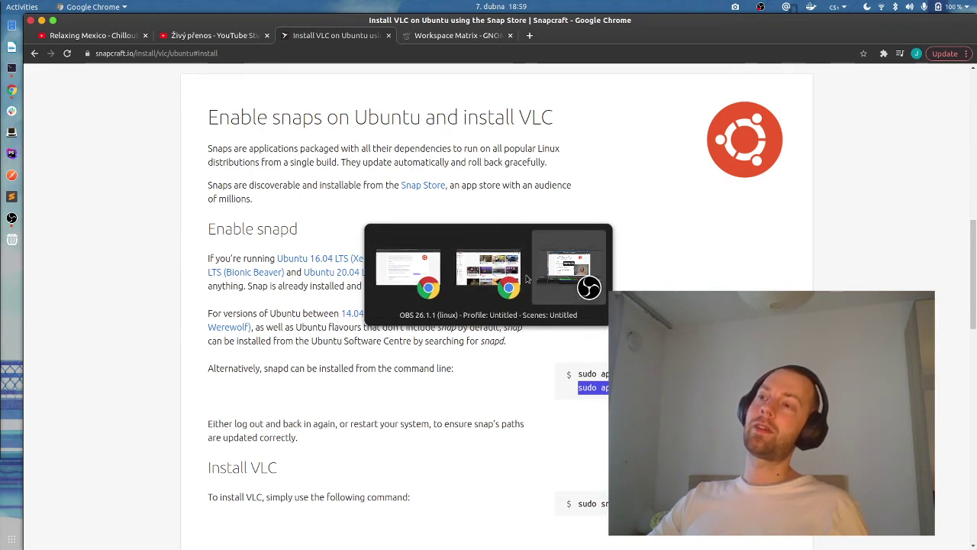
key(alt+Tab)
key(alt+Tab)
key(alt+Tab)
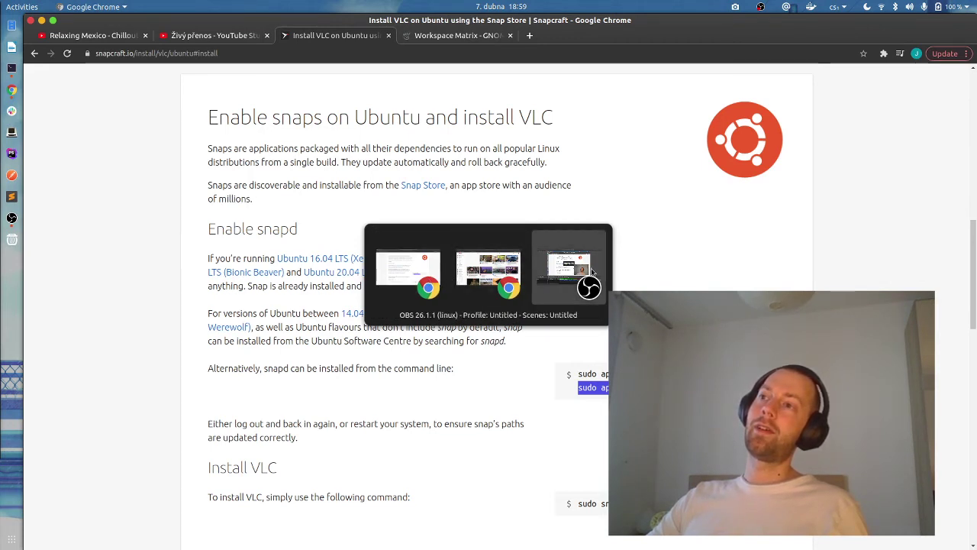
key(alt+Tab)
key(alt+Tab)
key(alt+Tab)
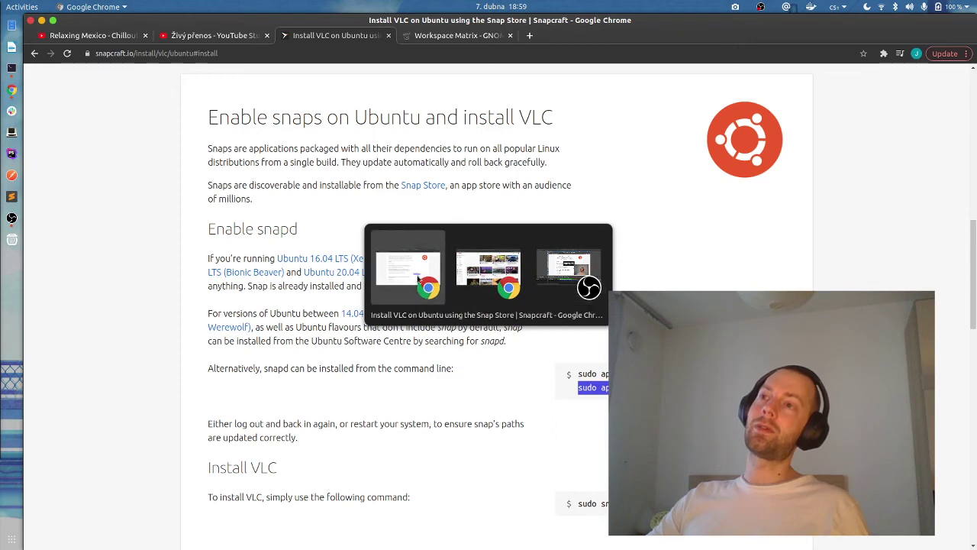
click(567, 281)
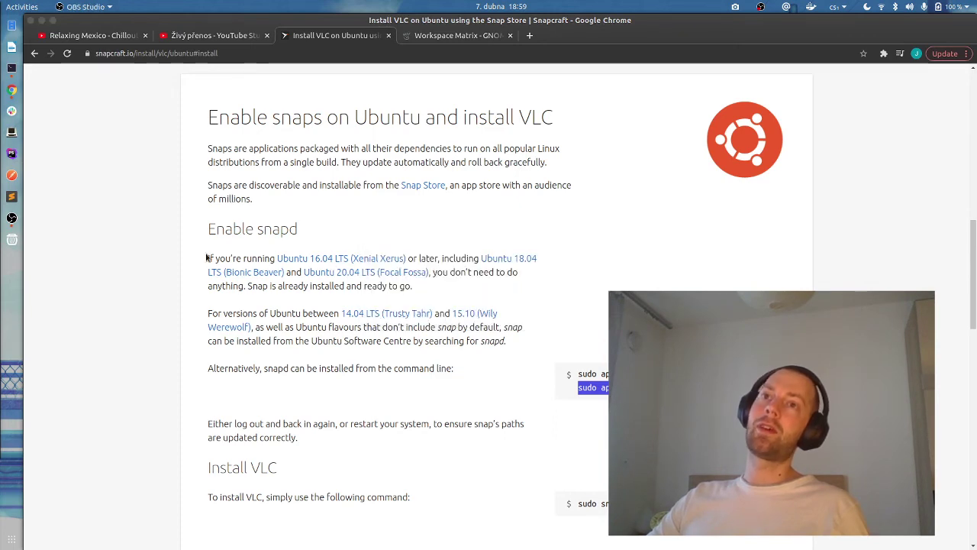
Open the Extensions app, look through the manually installed extensions, and show and collapse AlternateTab's details.
click(96, 228)
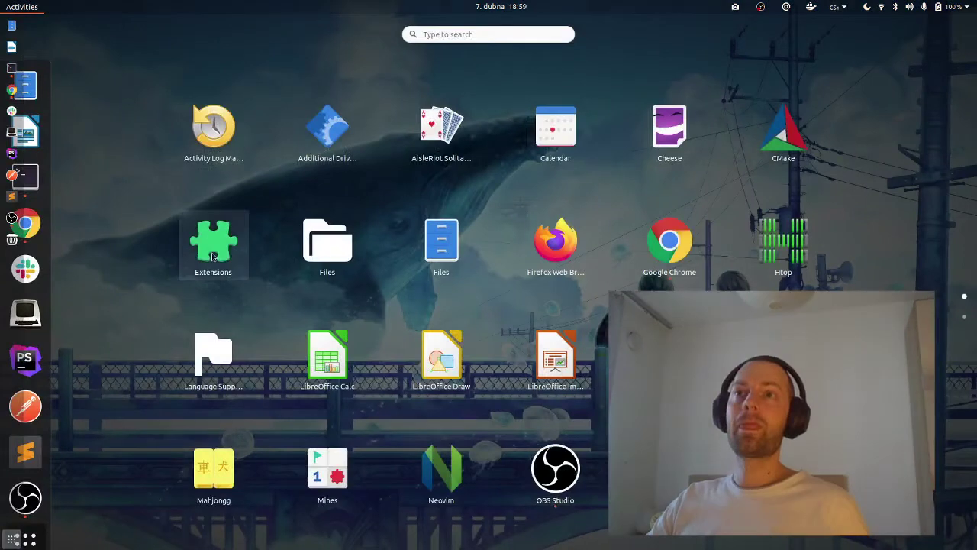
click(212, 229)
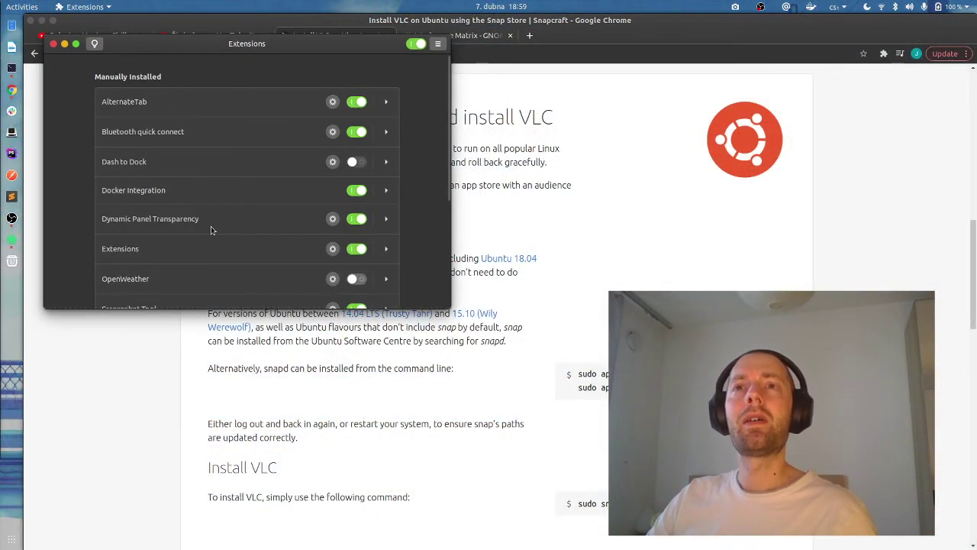
scroll(212, 230, down, 3)
scroll(215, 233, up, 1)
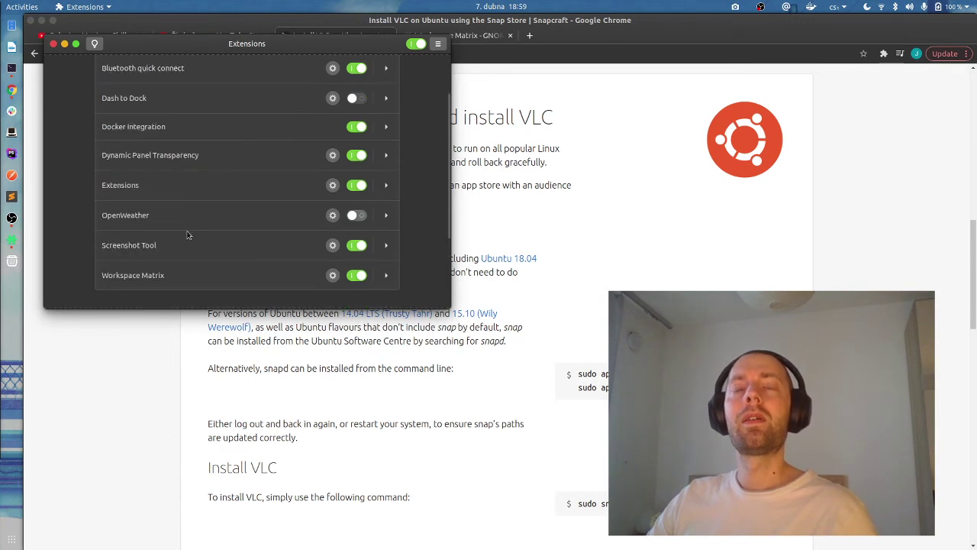
scroll(159, 217, up, 2)
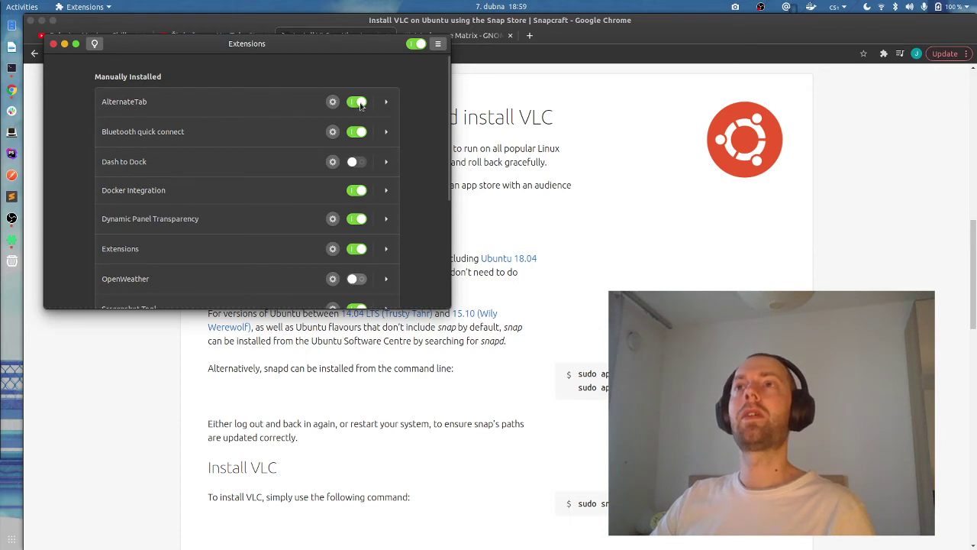
click(386, 101)
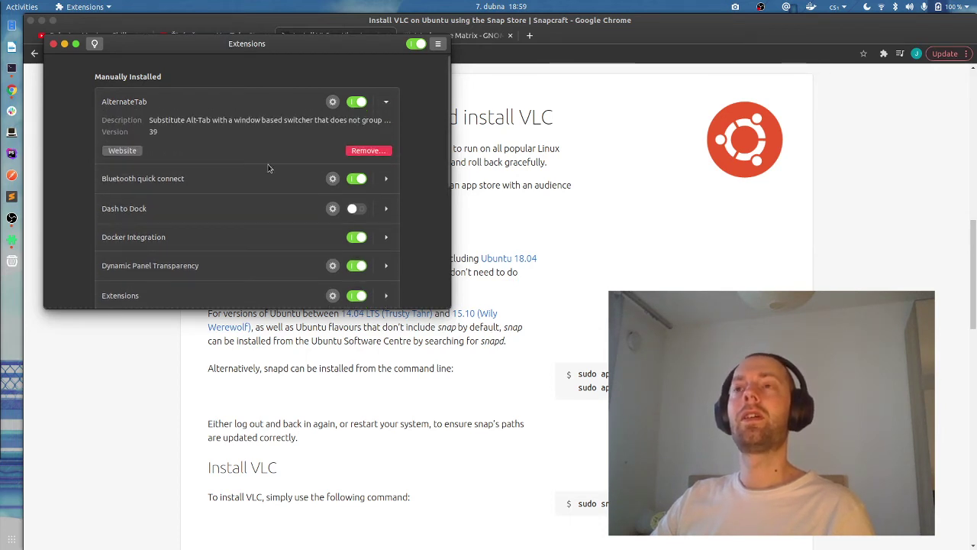
click(386, 102)
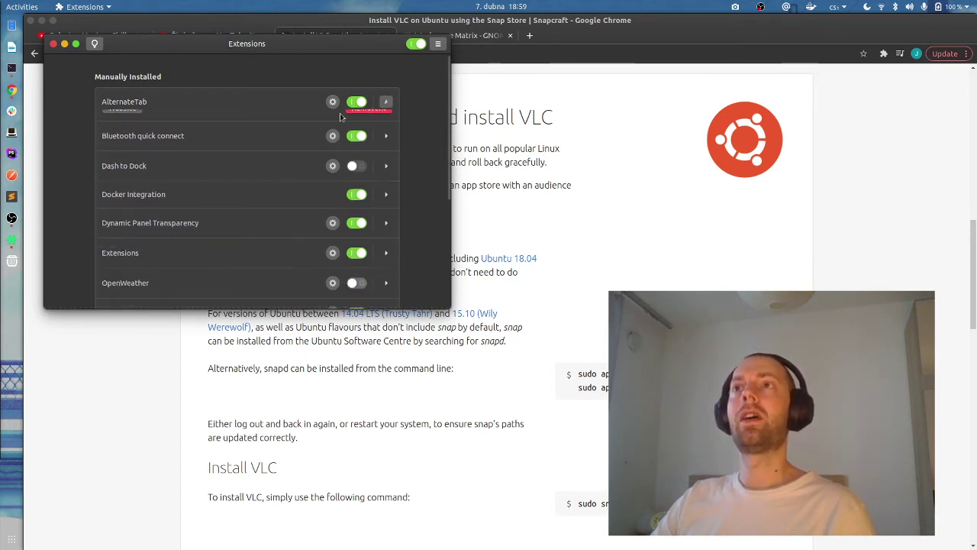
Move the Extensions window clear of the screen corner and open Workspace Matrix's settings.
drag(172, 46, 245, 77)
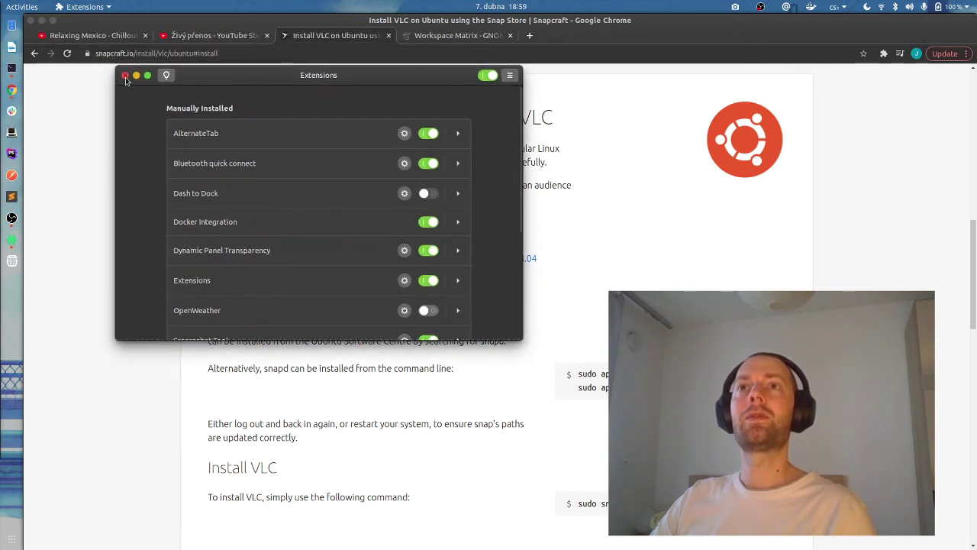
scroll(310, 243, down, 2)
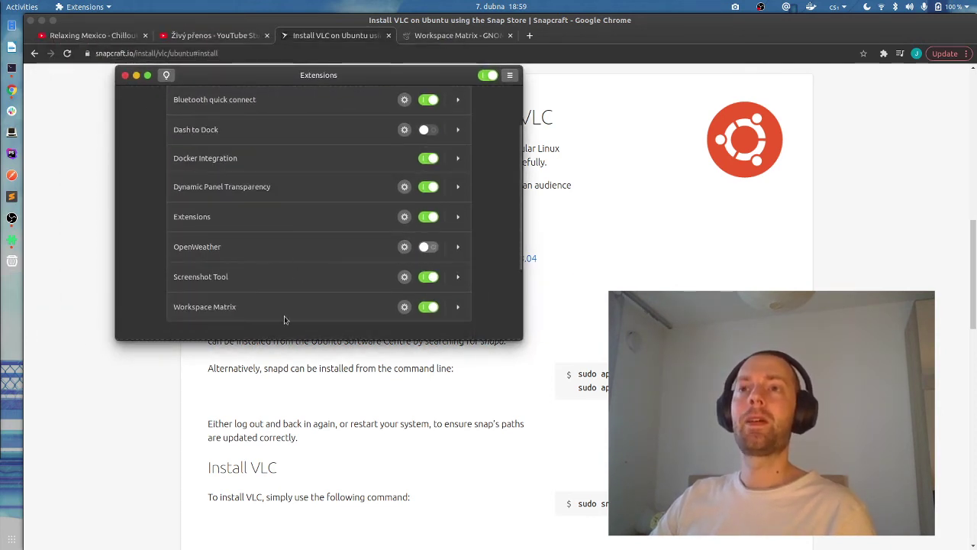
click(404, 306)
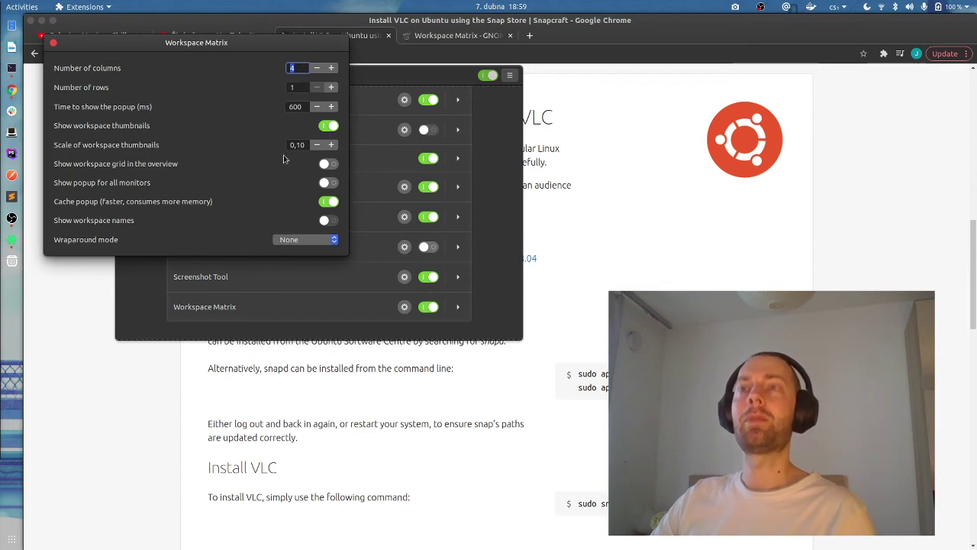
Demonstrate the workspace thumbnail popup by switching between the browser and Terminal workspaces, returning to the Workspace Matrix settings.
key(ctrl+alt+Right)
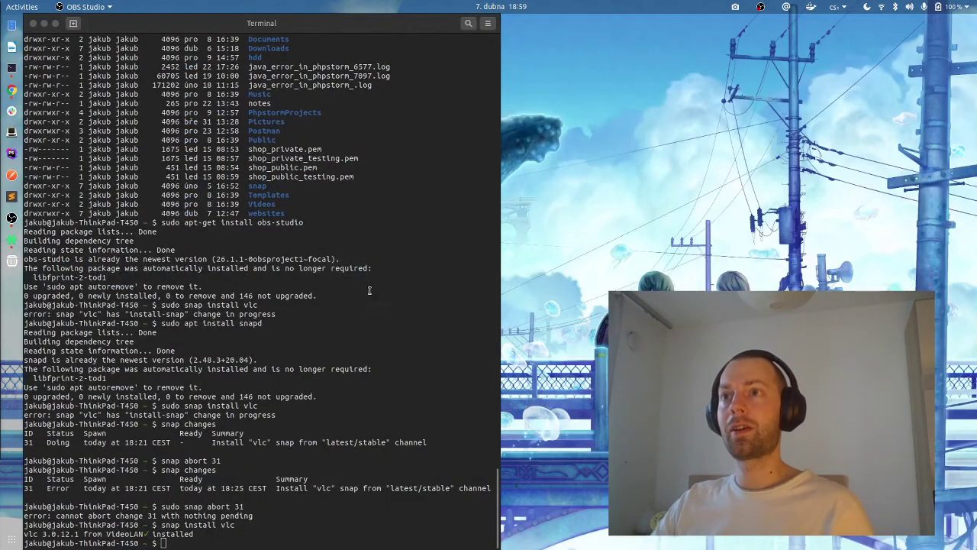
key(ctrl+alt+Left)
key(ctrl+alt+Right)
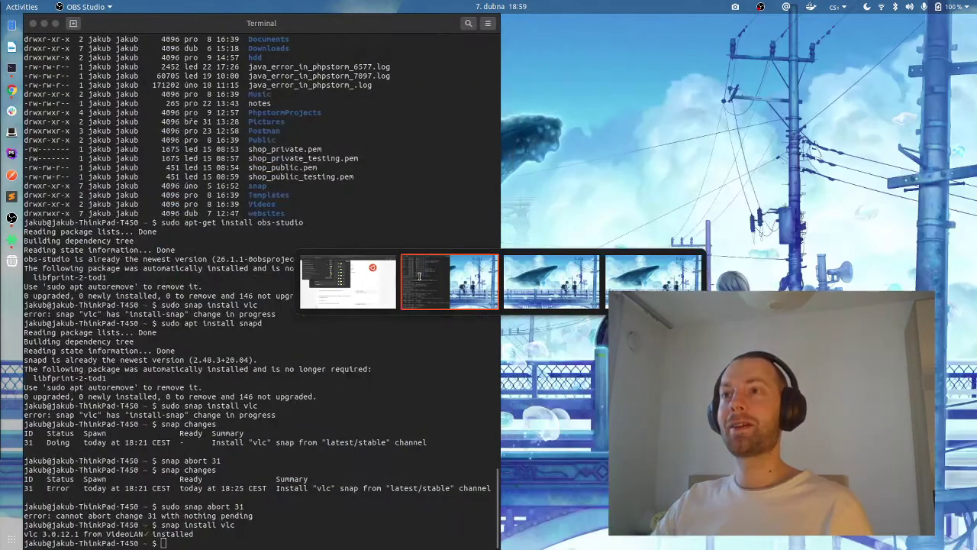
key(ctrl+alt+Left)
key(ctrl+alt+Right)
key(ctrl+alt+Left)
key(ctrl+alt+Right)
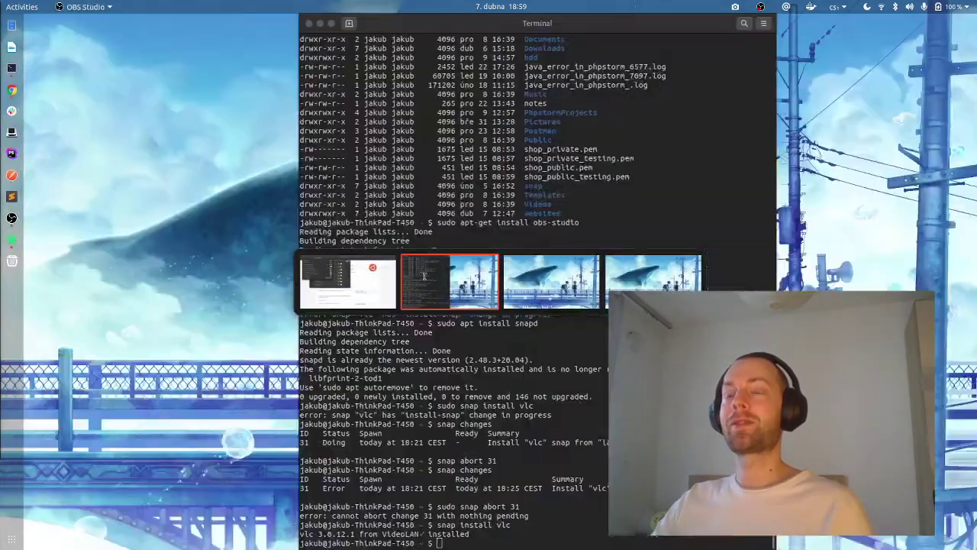
key(ctrl+alt+Left)
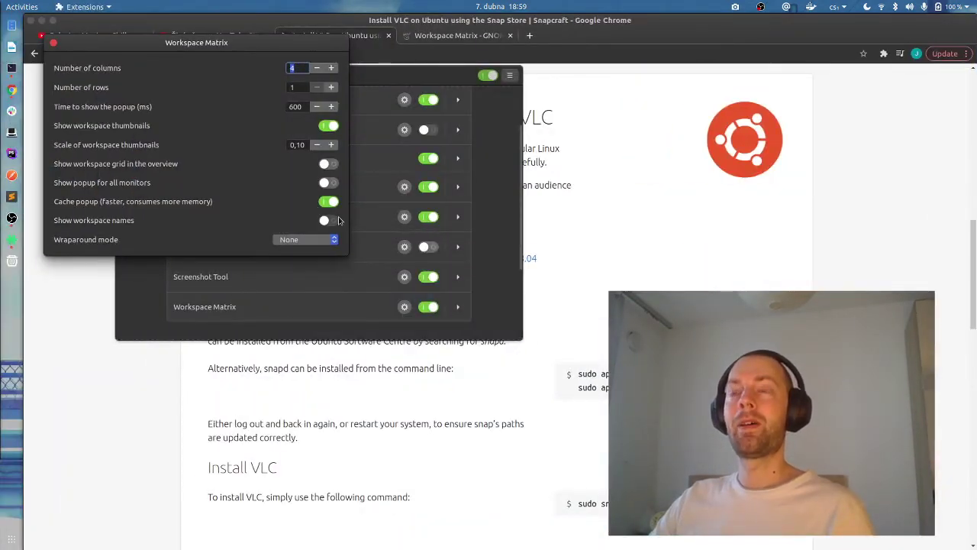
key(ctrl+alt+Right)
key(ctrl+alt+Right)
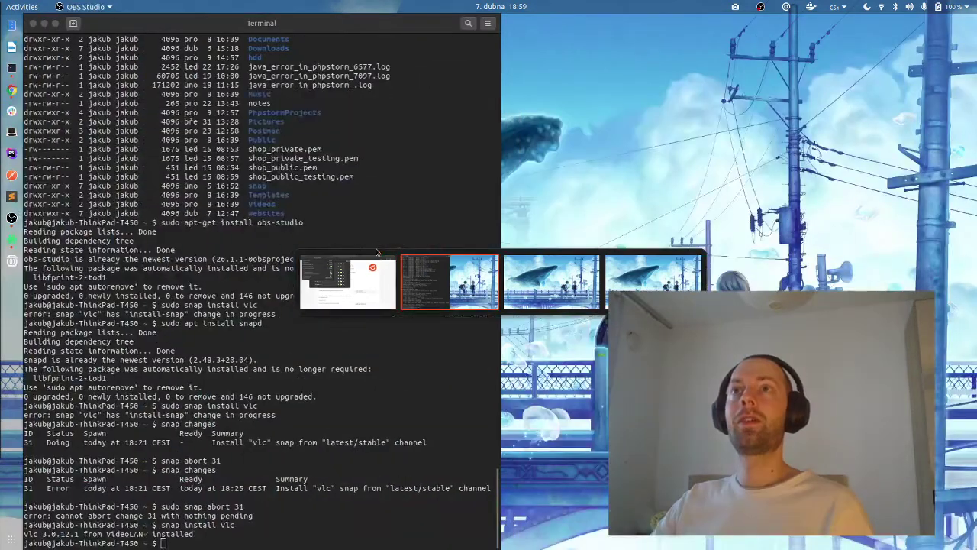
key(ctrl+alt+Left)
Close the Workspace Matrix settings and the Extensions window.
click(54, 45)
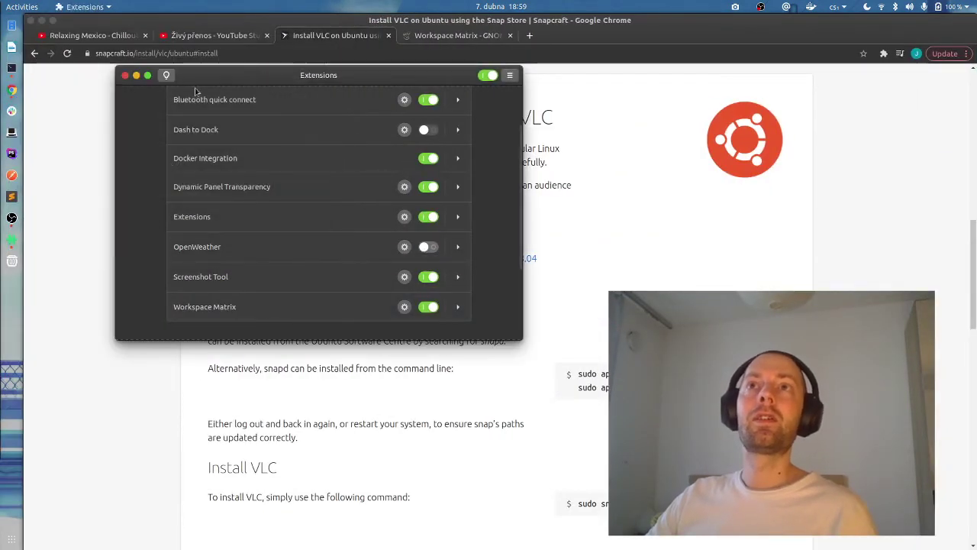
drag(201, 75, 239, 74)
click(175, 77)
Demonstrate moving back and forth among the browser, Terminal and empty workspaces, ending on the browser workspace.
key(ctrl+alt+Right)
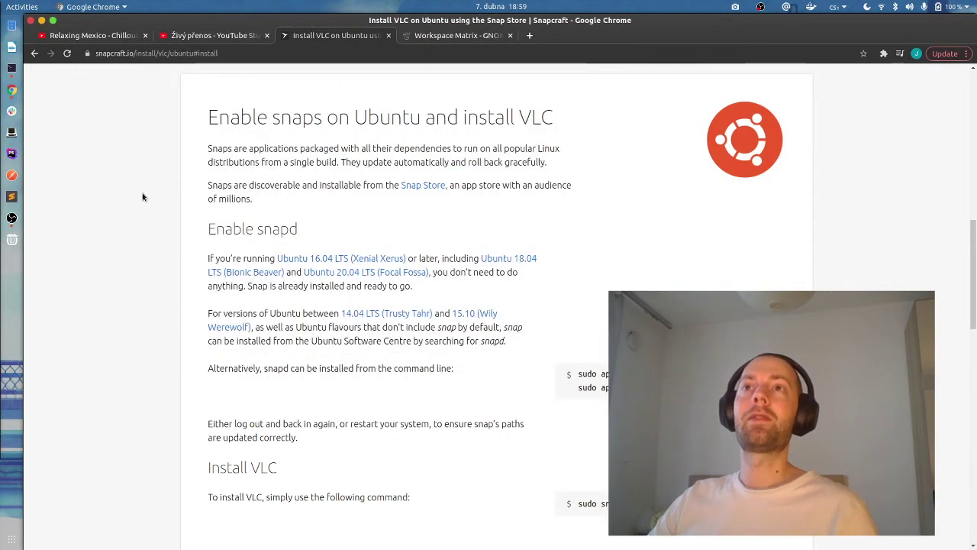
key(ctrl+alt+Left)
key(ctrl+alt+Right)
key(ctrl+alt+Left)
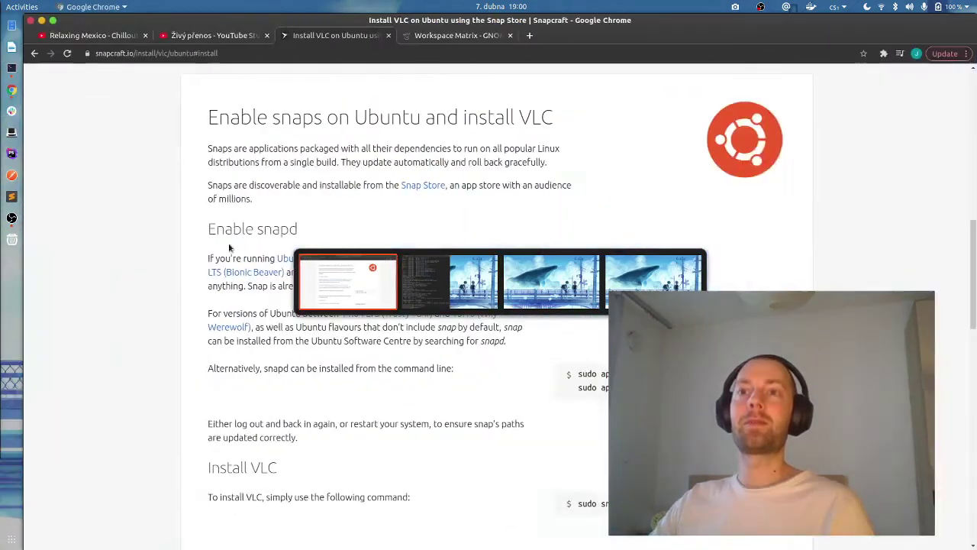
key(ctrl+alt+Right)
key(ctrl+alt+Left)
key(ctrl+alt+Right)
key(ctrl+alt+Right)
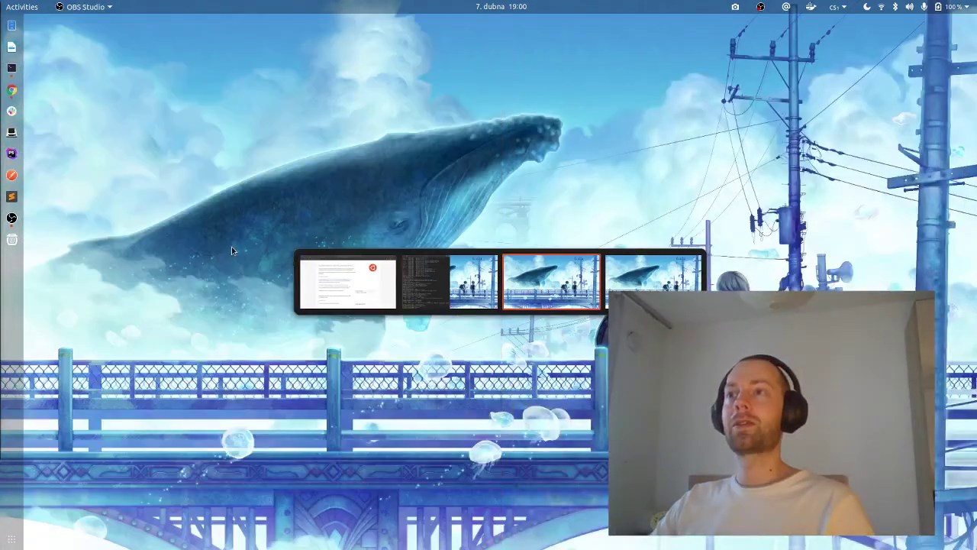
key(ctrl+alt+Right)
key(ctrl+alt+Left)
key(ctrl+alt+Left)
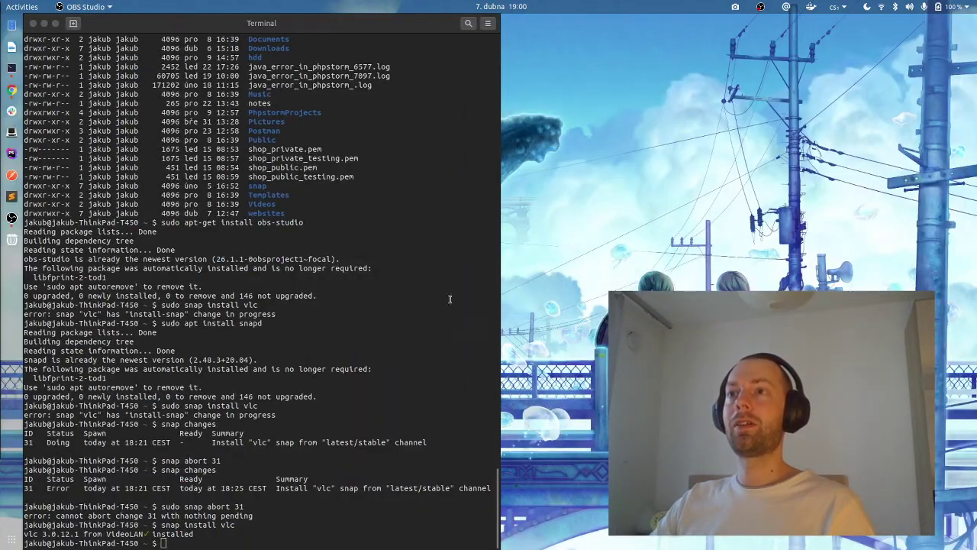
key(ctrl+alt+Left)
key(ctrl+alt+Right)
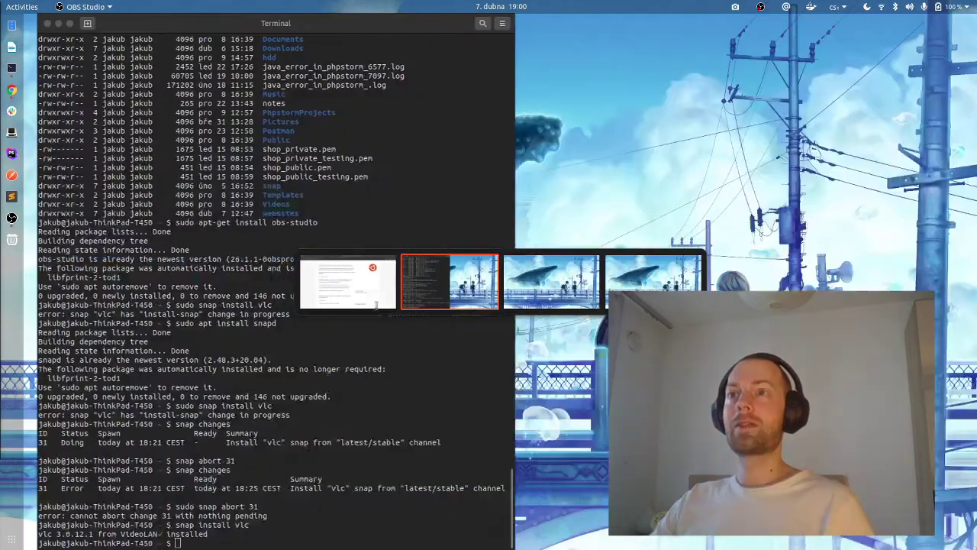
key(ctrl+alt+Right)
key(ctrl+alt+Left)
key(ctrl+alt+Left)
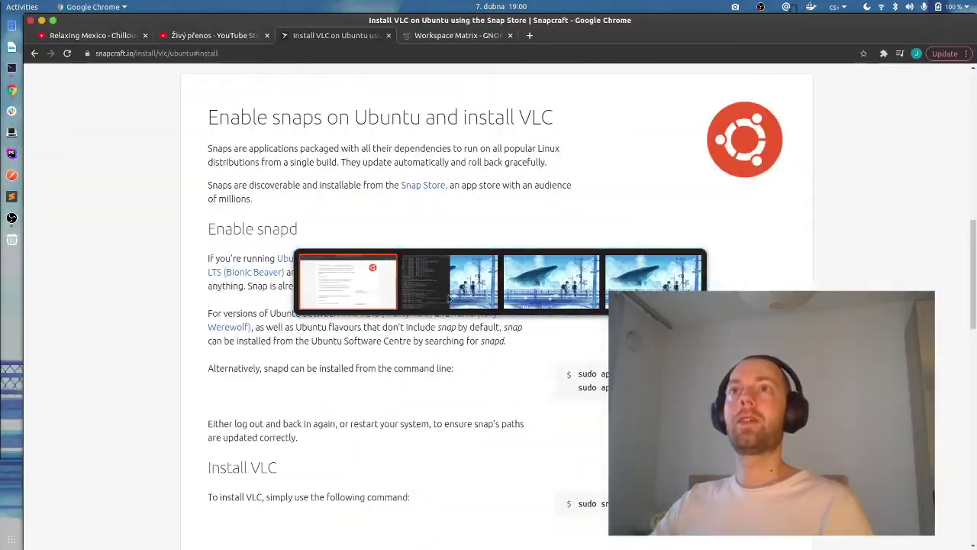
key(ctrl+alt+Right)
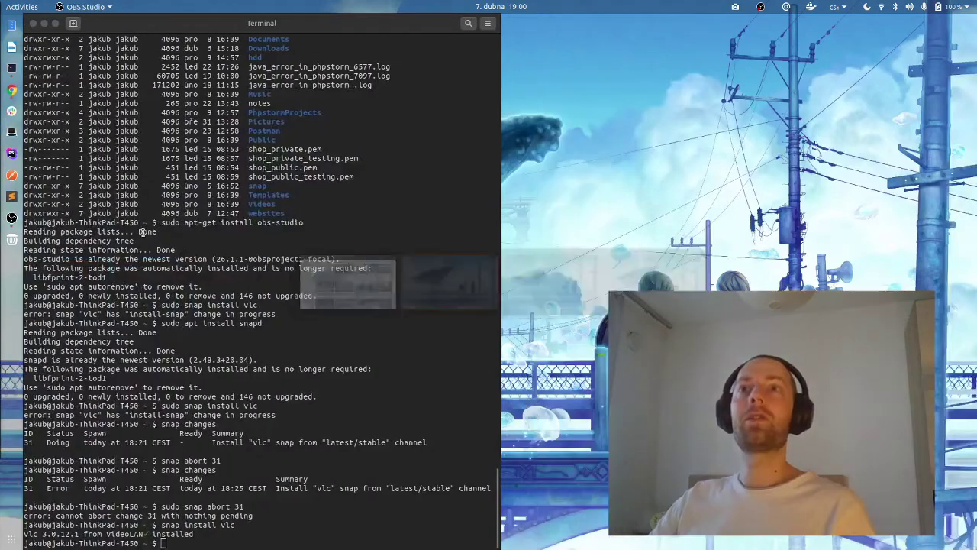
key(ctrl+alt+Right)
key(ctrl+alt+Left)
key(ctrl+alt+Left)
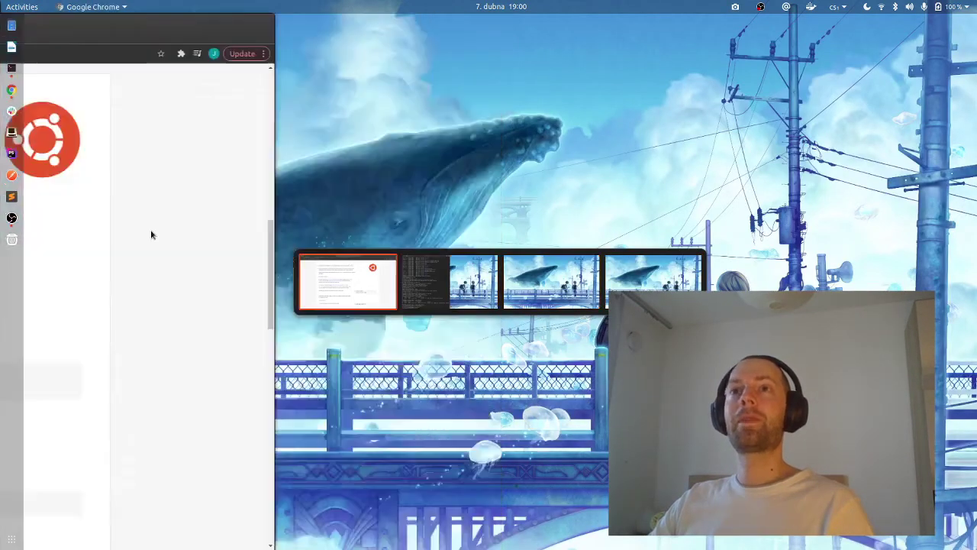
Go to the empty third workspace, open Sublime Text there, and close it again.
key(ctrl+alt+Right)
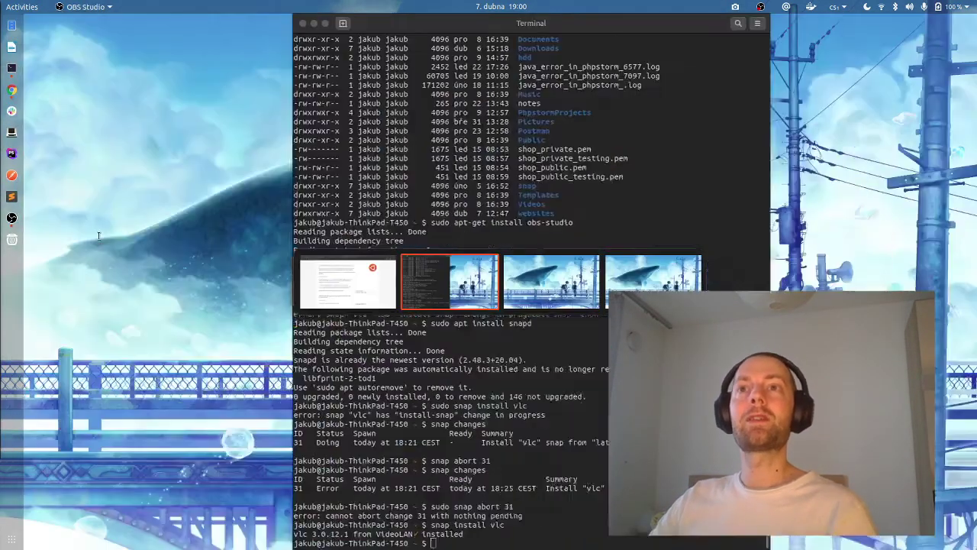
key(ctrl+alt+Right)
click(16, 199)
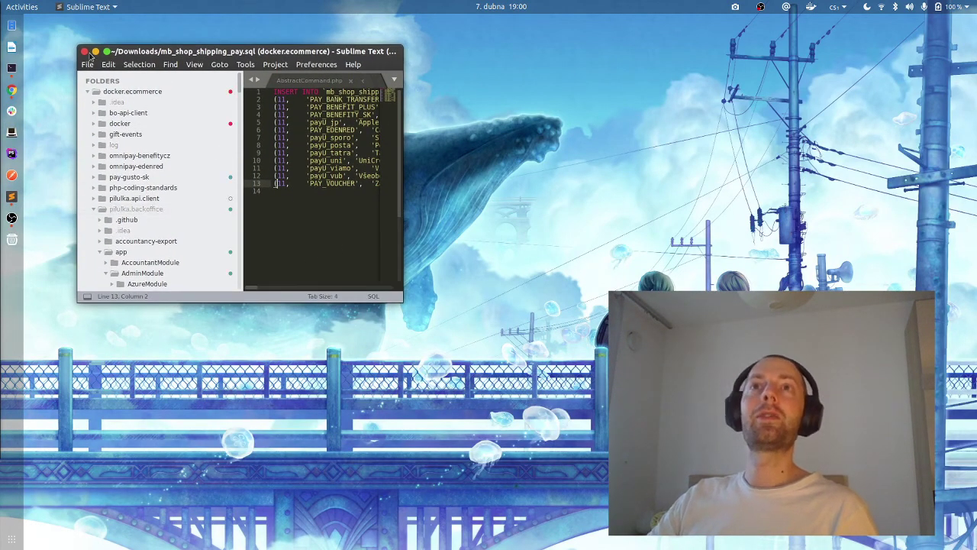
key(alt+F4)
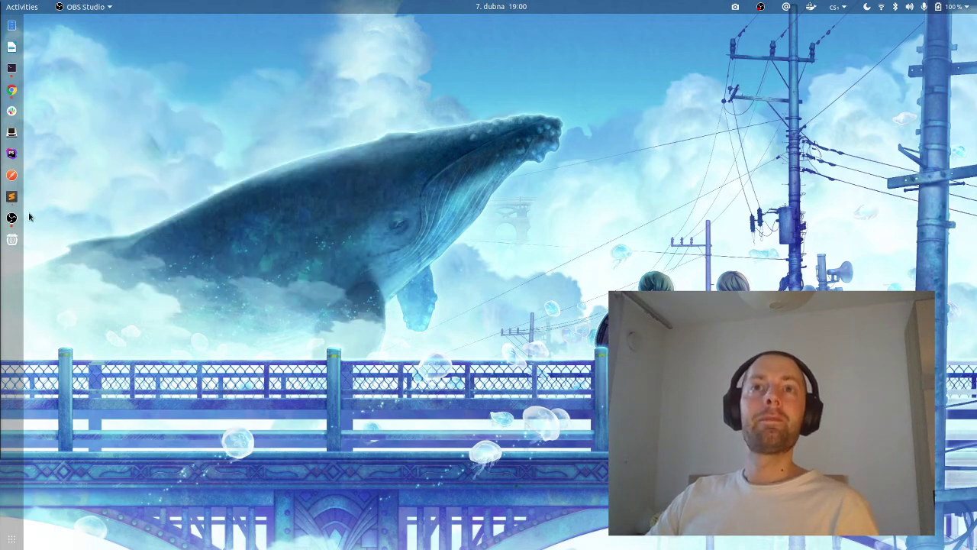
Return to the browser workspace, cycle through the window switcher, dismiss it, and look at the Snapcraft page's other popular snaps.
key(alt+Tab)
key(alt+Tab)
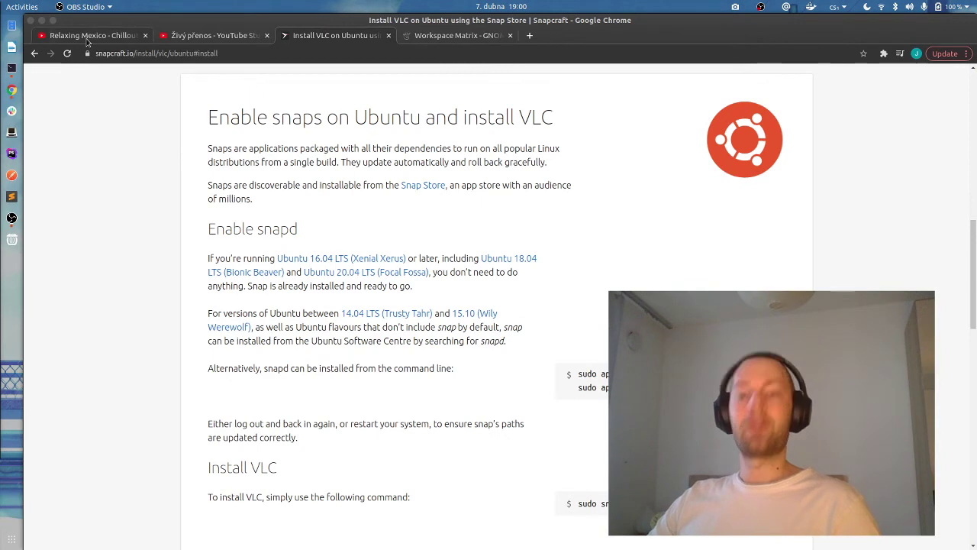
key(alt+Tab)
key(alt+Tab)
key(alt+Tab)
key(alt+Tab)
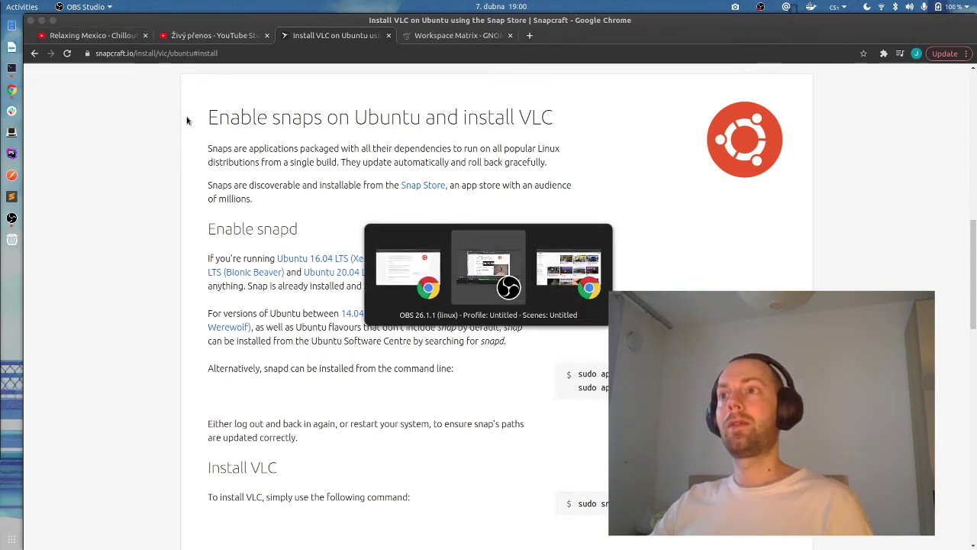
key(Escape)
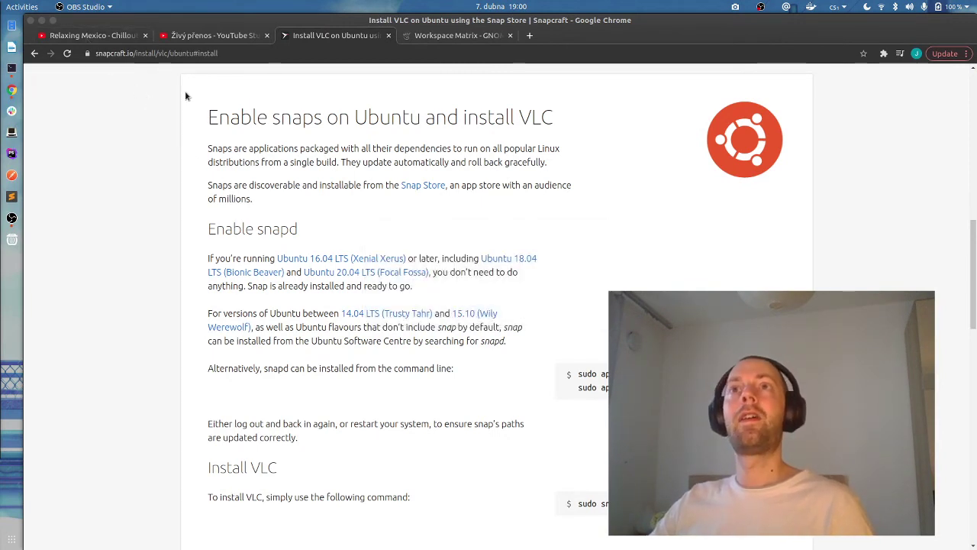
scroll(183, 179, down, 10)
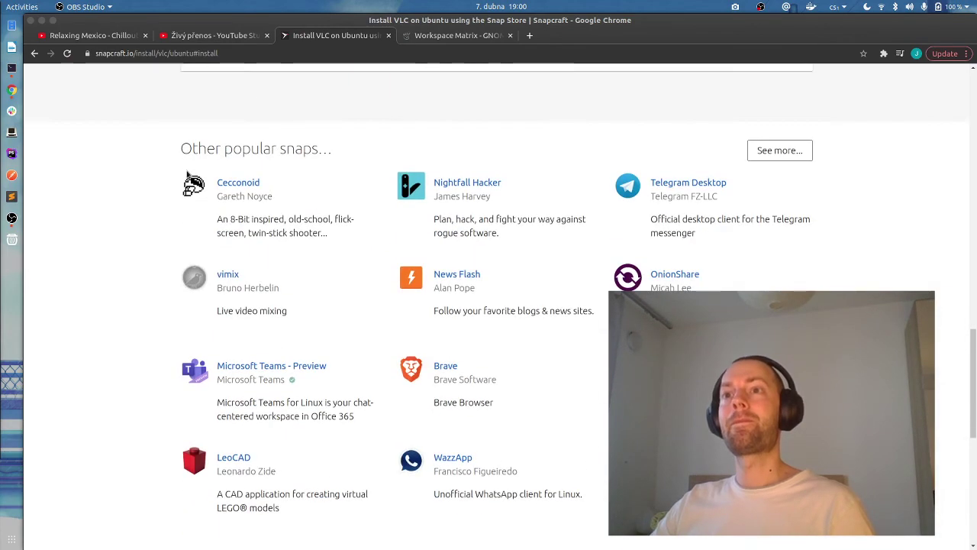
Look back up the Snapcraft VLC page, and view and dismiss the OBS Studio application menu.
scroll(186, 174, down, 5)
scroll(188, 175, up, 12)
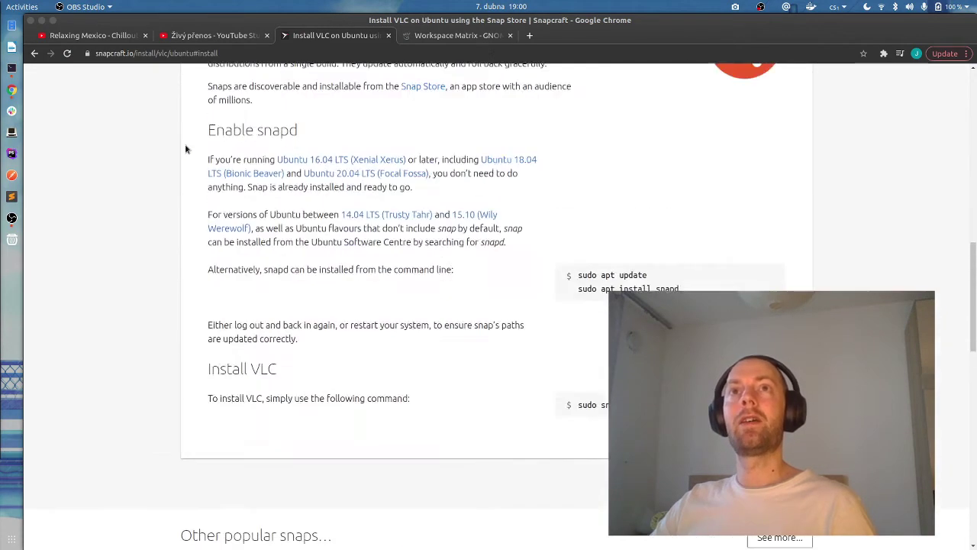
scroll(185, 149, up, 5)
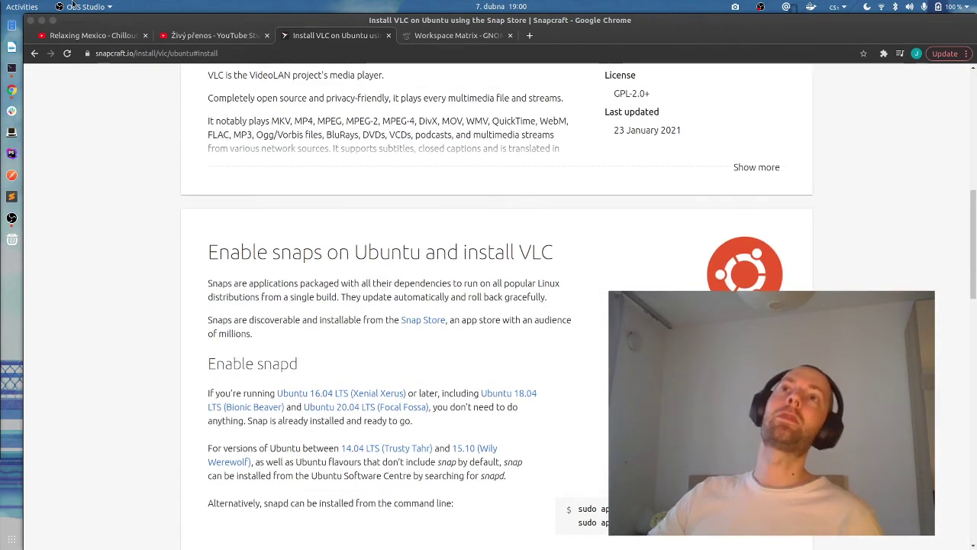
click(72, 6)
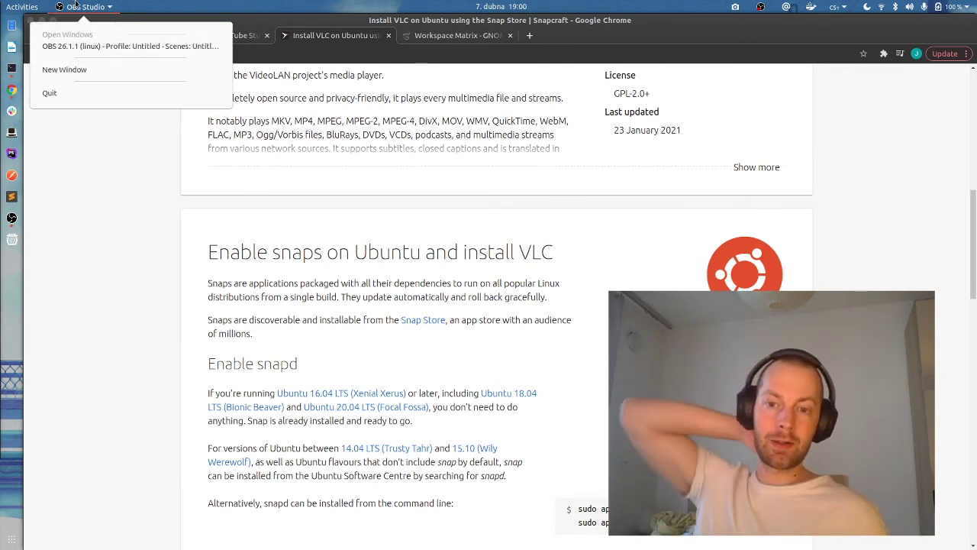
click(146, 196)
Switch to Terminal and start the htop process monitor in a new terminal tab.
key(alt+Tab)
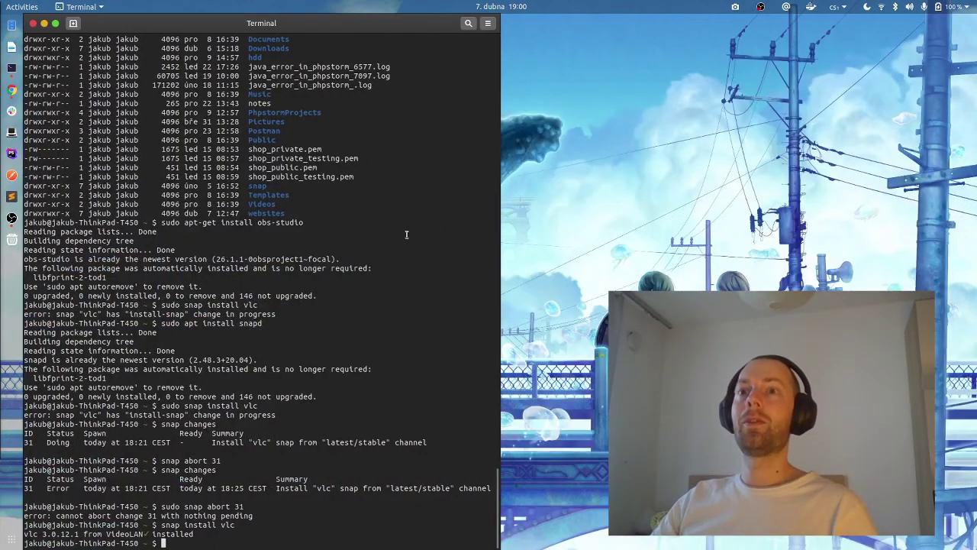
key(ctrl+shift+t)
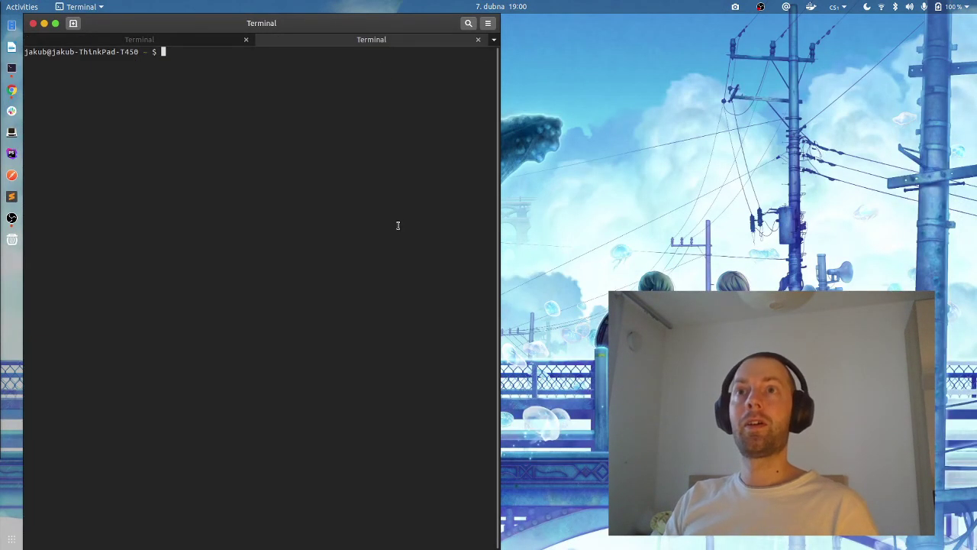
text(hj)
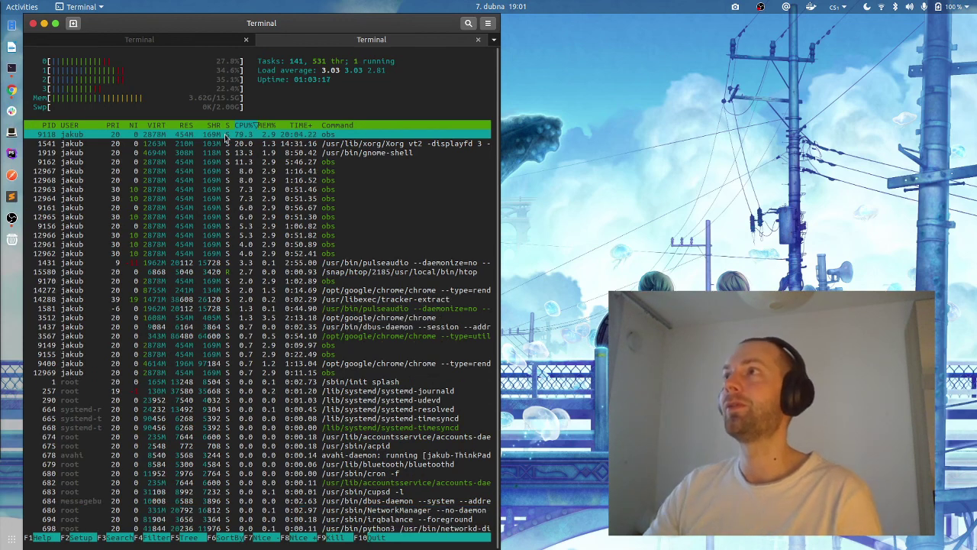
View the list of Docker containers, dismiss it, and return to the first Terminal tab.
click(810, 5)
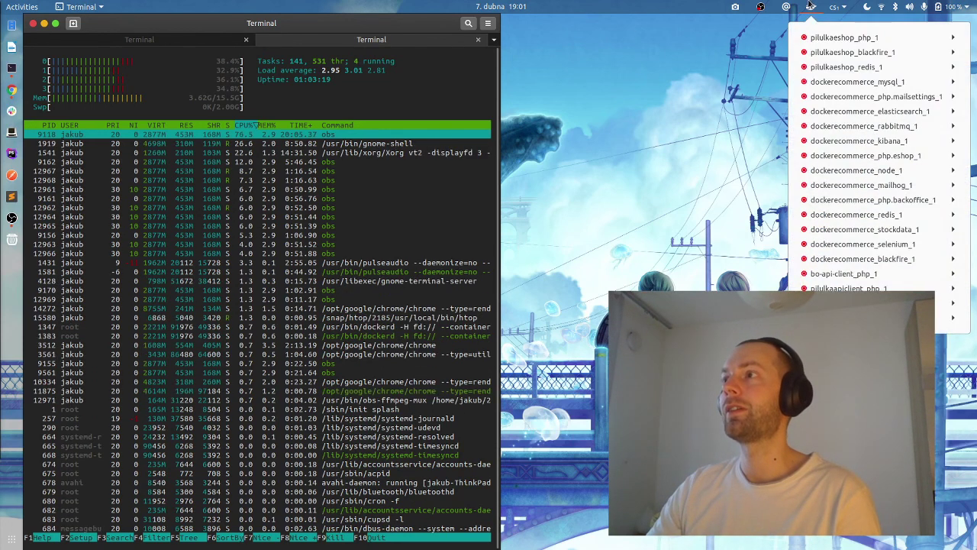
click(810, 5)
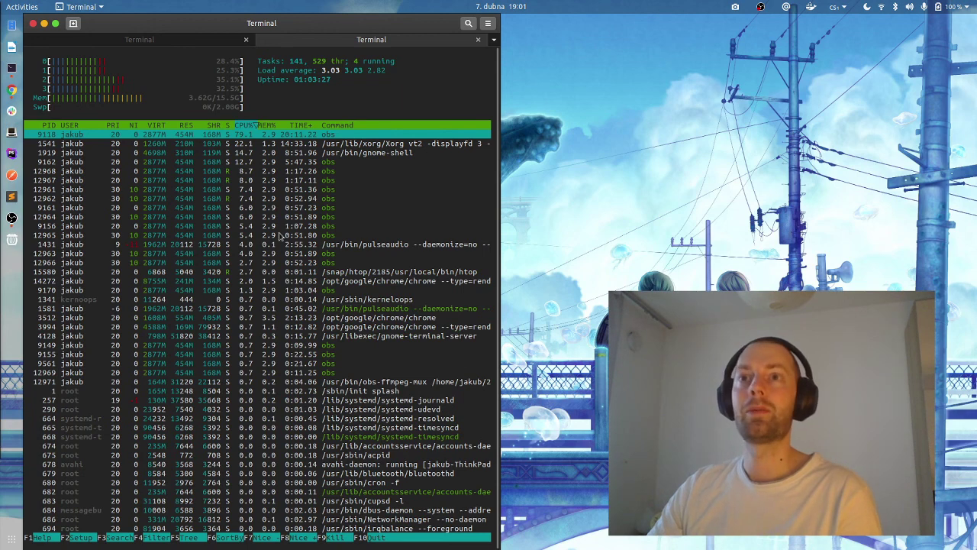
click(162, 38)
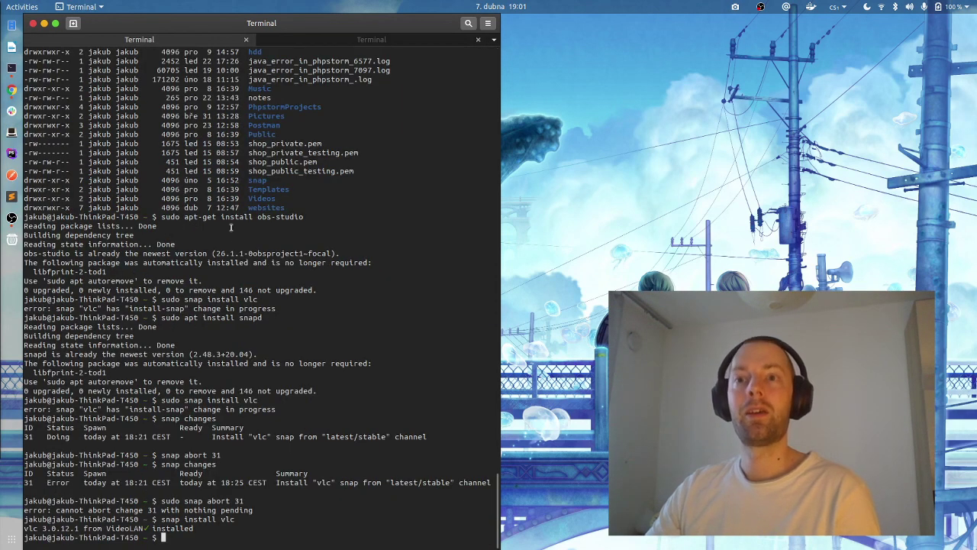